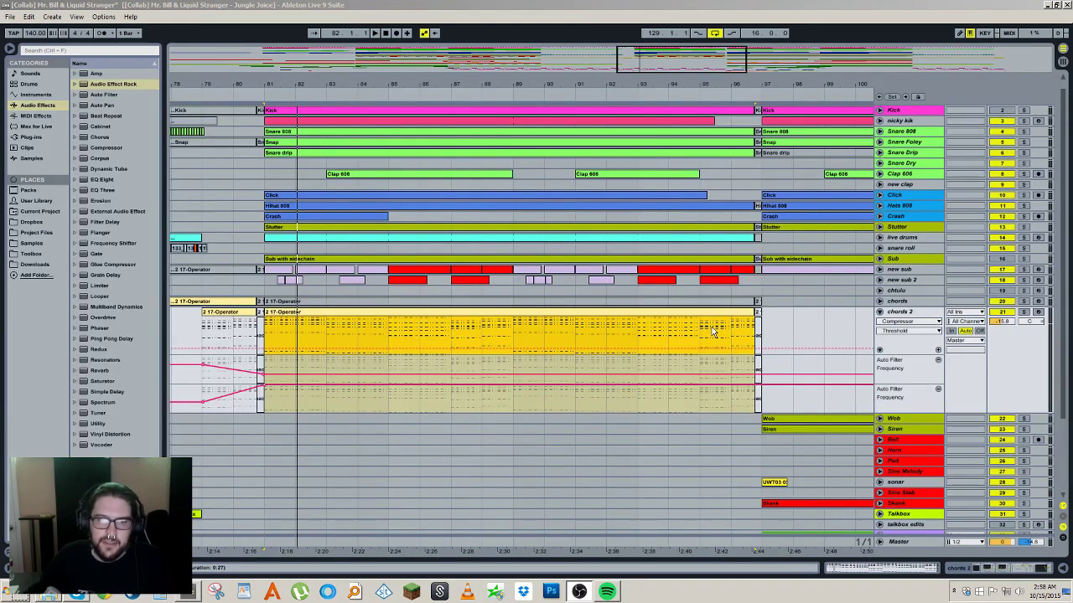
# Step: Remove both Auto Filters, the Old Compressor rack and the Compressor from the chords 2 track, keeping only the Zebra2 section's devices
pyautogui.click(902, 313)
pyautogui.doubleClick(902, 314)
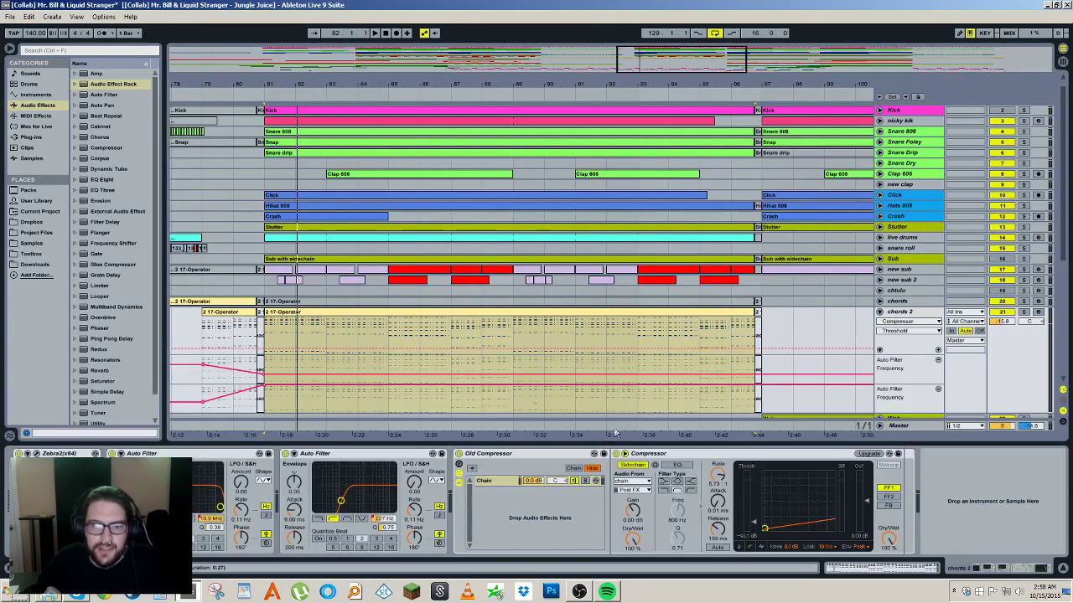
pyautogui.click(214, 455)
pyautogui.press('Delete')
pyautogui.click(214, 457)
pyautogui.press('Delete')
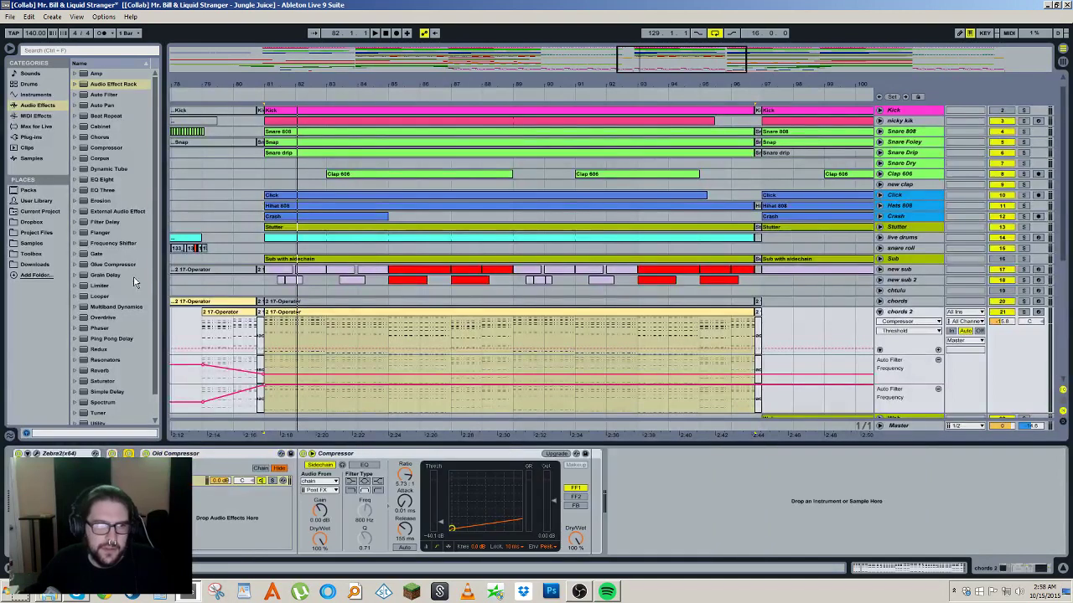
pyautogui.click(196, 456)
pyautogui.press('Delete')
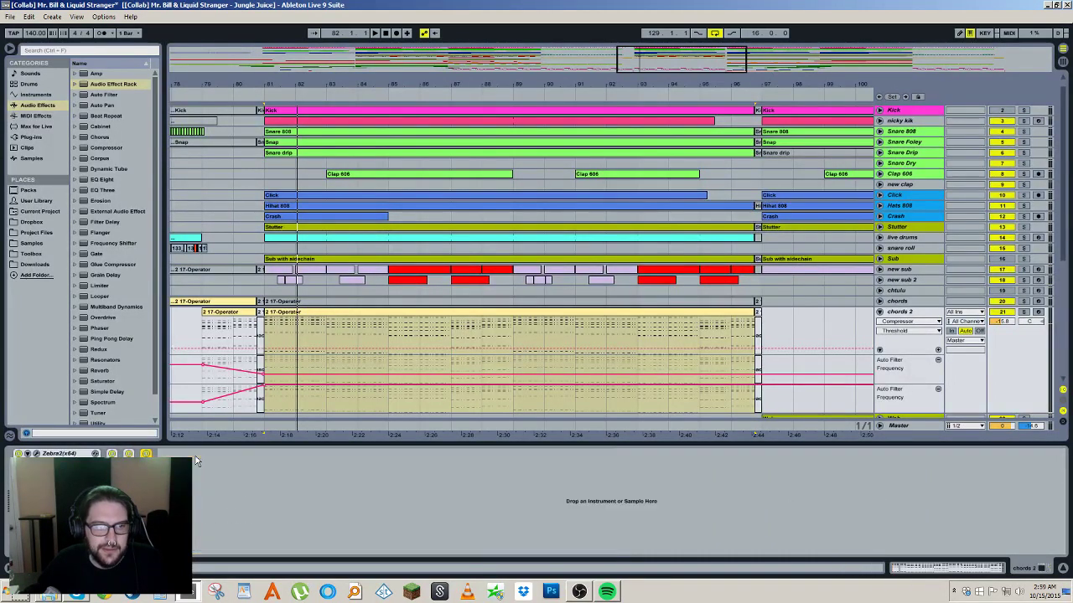
# Step: Add an EQ Eight to the chords 2 track with a low cut on band 1 at about 120 Hz
pyautogui.moveTo(102, 179); pyautogui.dragTo(258, 496)
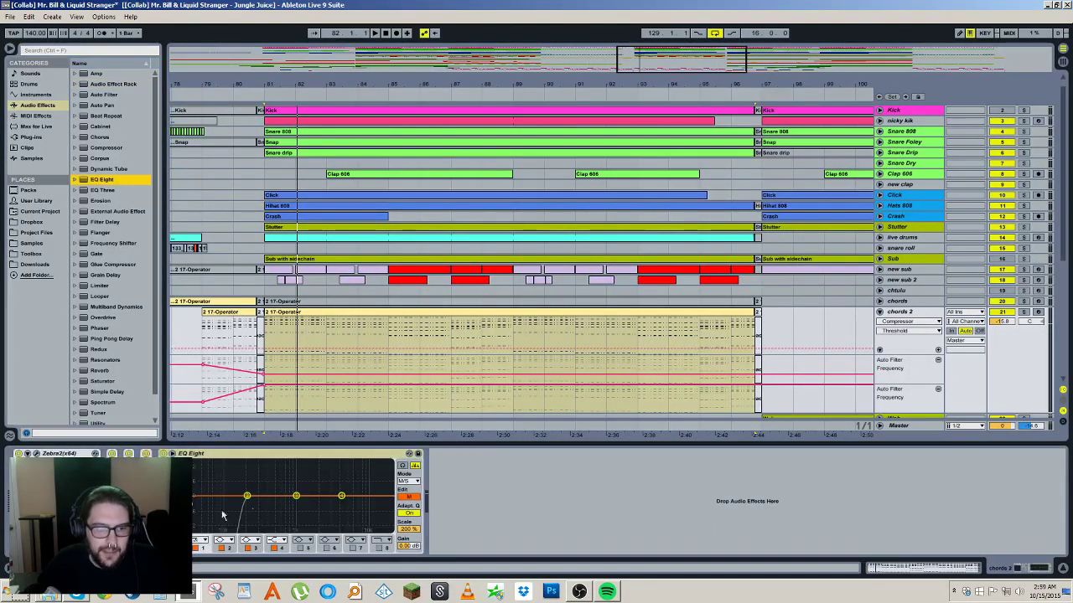
pyautogui.click(186, 497)
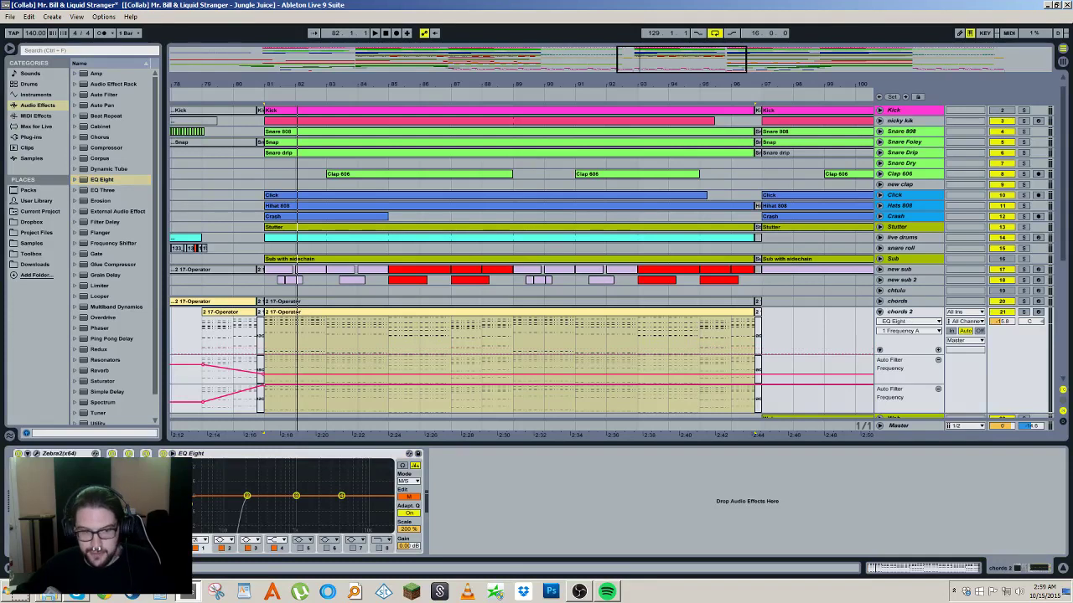
pyautogui.click(199, 457)
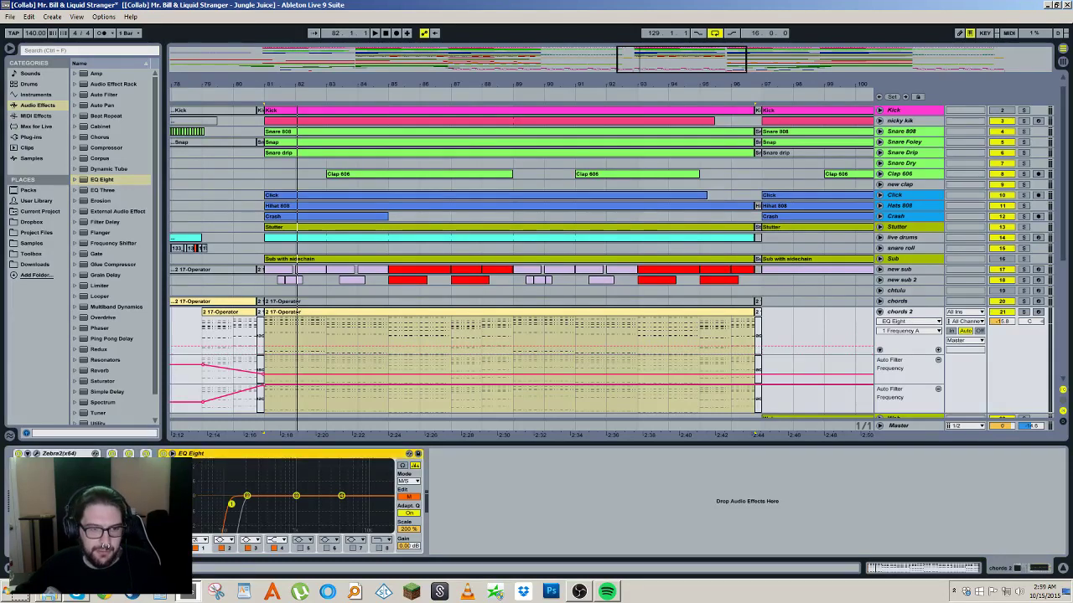
# Step: Group the EQ Eight into an Audio Effect Rack, duplicate its chain, and set the first chain's EQ to Stereo mode
pyautogui.hotkey('ctrl', 'g')
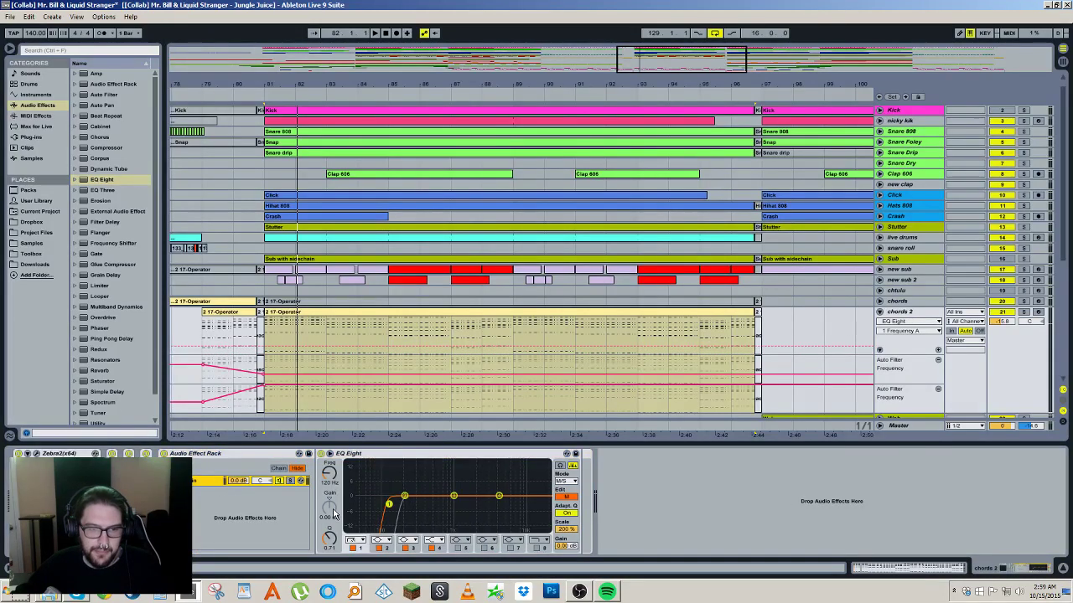
pyautogui.hotkey('ctrl', 'd')
pyautogui.click(213, 482)
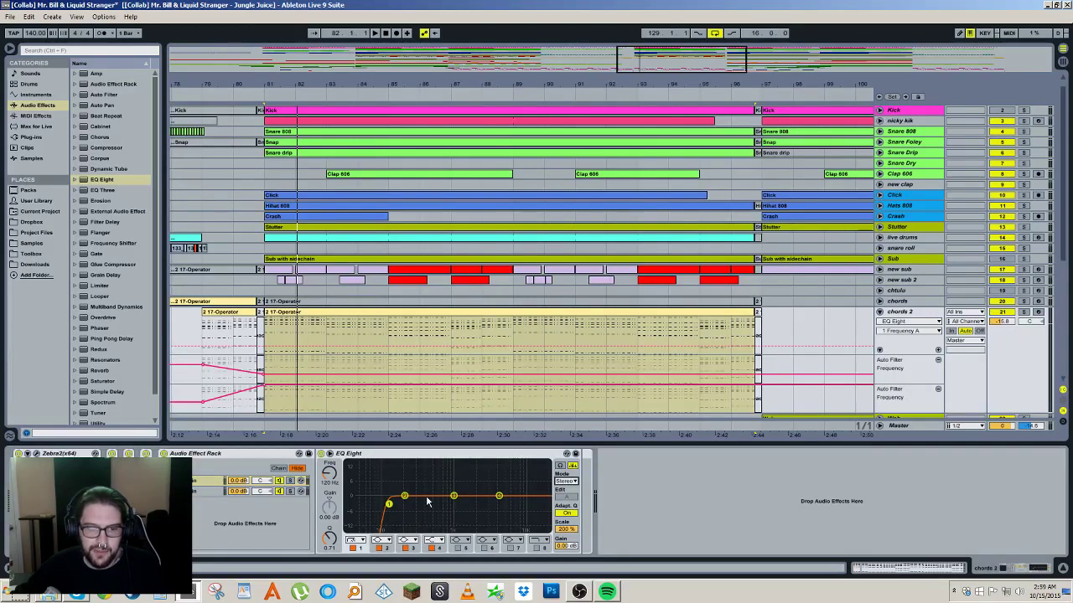
# Step: Set the second chain's EQ Eight to Stereo mode and change its band 1 filter to a high cut
pyautogui.click(217, 493)
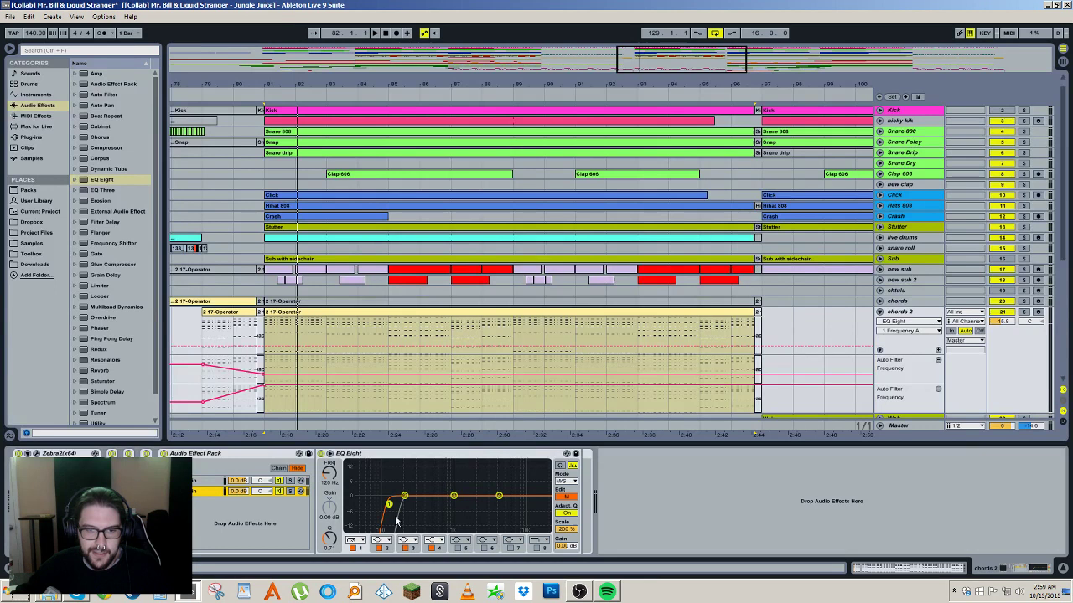
pyautogui.click(357, 542)
pyautogui.click(412, 531)
pyautogui.click(567, 482)
pyautogui.click(567, 484)
pyautogui.click(567, 482)
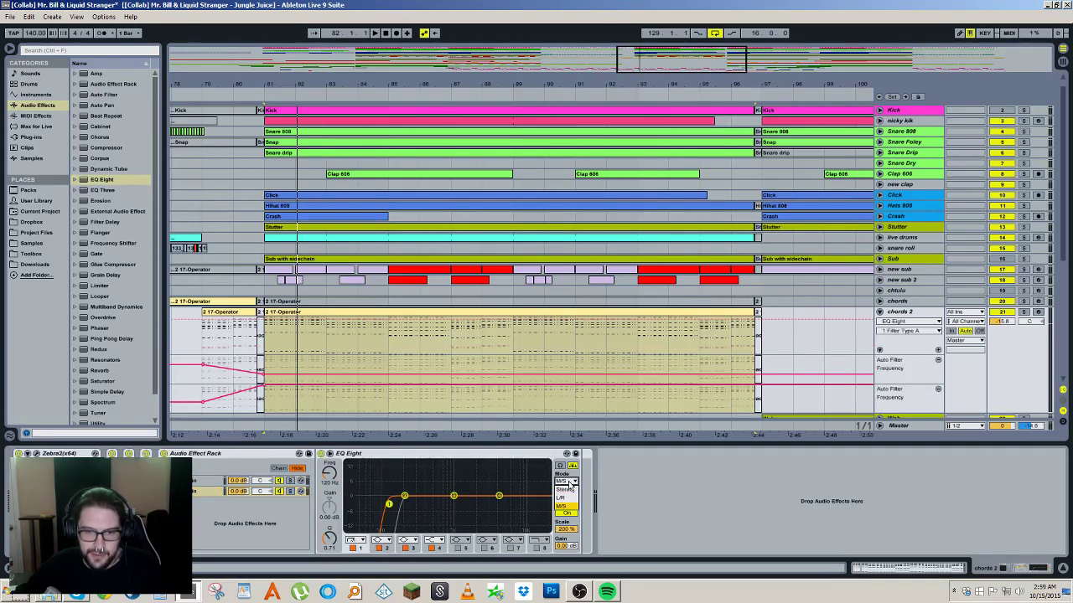
pyautogui.click(567, 490)
pyautogui.click(357, 540)
pyautogui.click(356, 533)
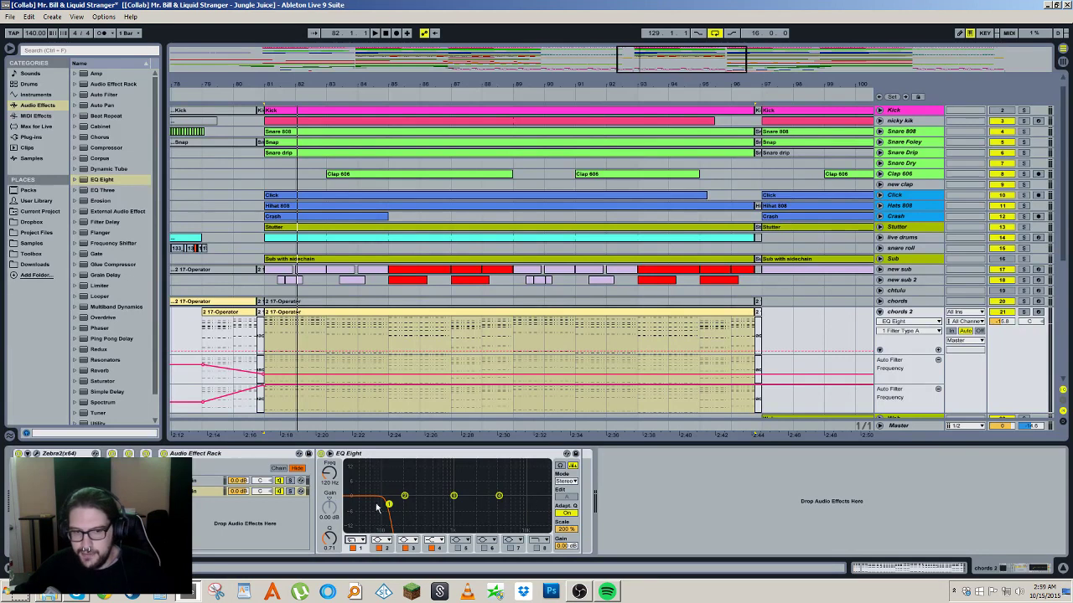
# Step: Solo the chords 2 track and listen to it with the rack's first chain soloed
pyautogui.click(249, 482)
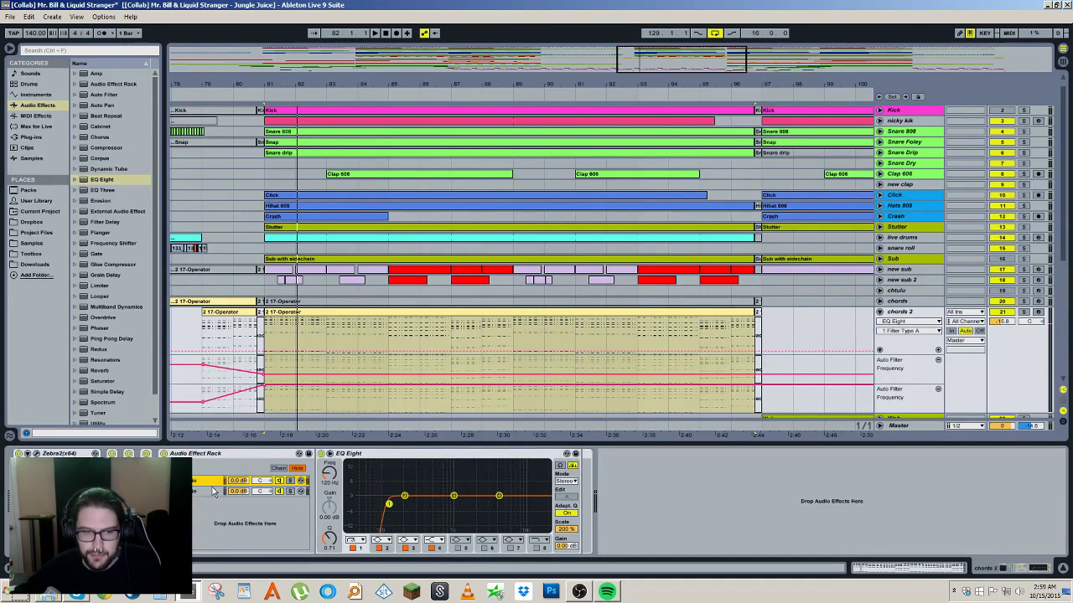
pyautogui.click(916, 310)
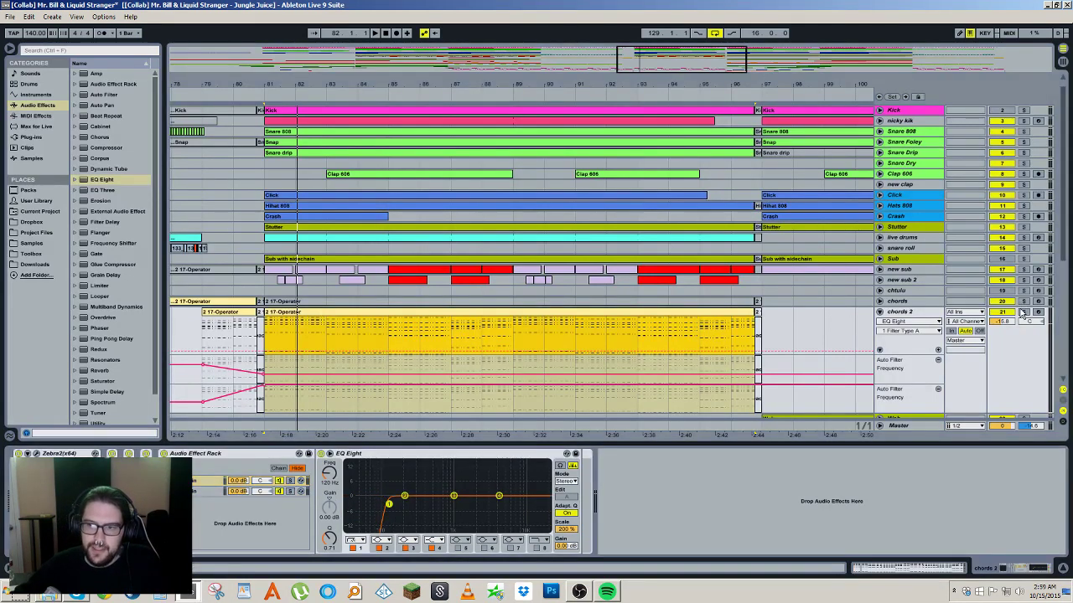
pyautogui.press('space')
pyautogui.press('space')
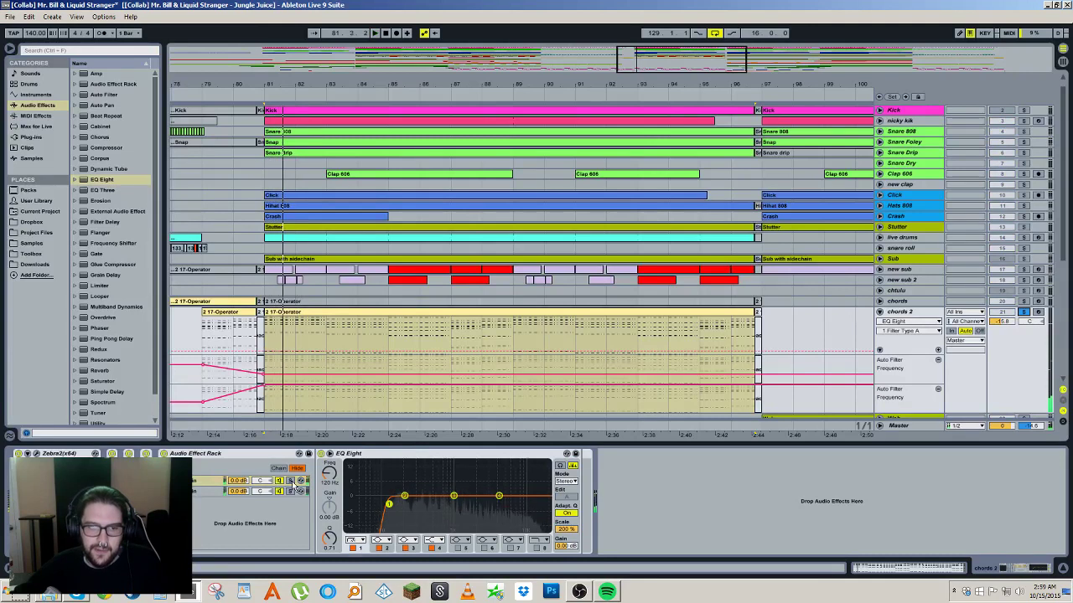
pyautogui.click(290, 481)
pyautogui.press('space')
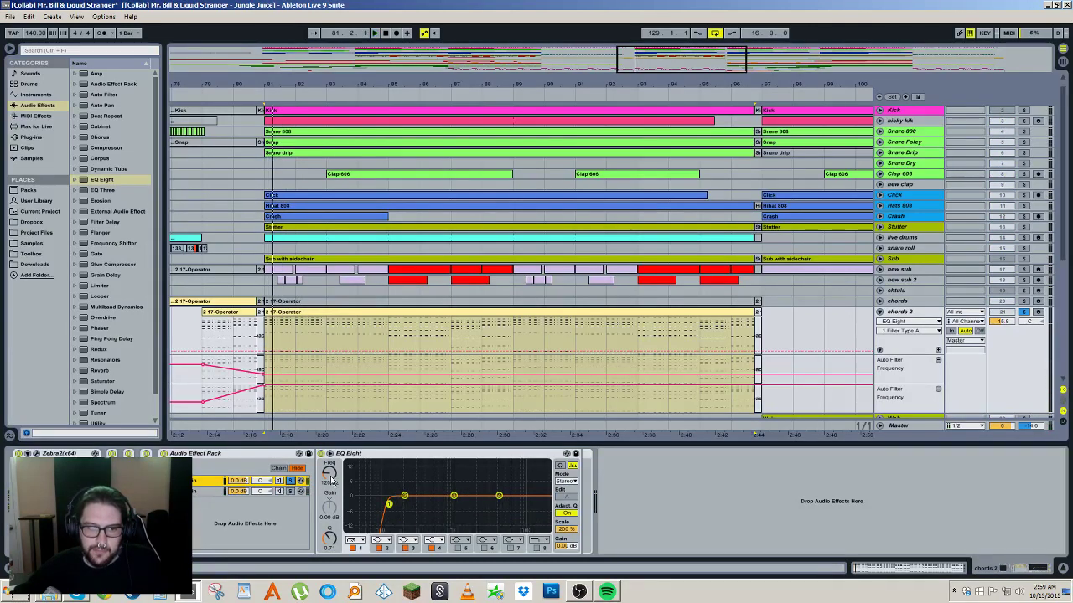
# Step: Map the band 1 frequency of both chains' EQs to Macro 1 and raise the macro to about 550 Hz
pyautogui.rightClick(335, 474)
pyautogui.click(352, 411)
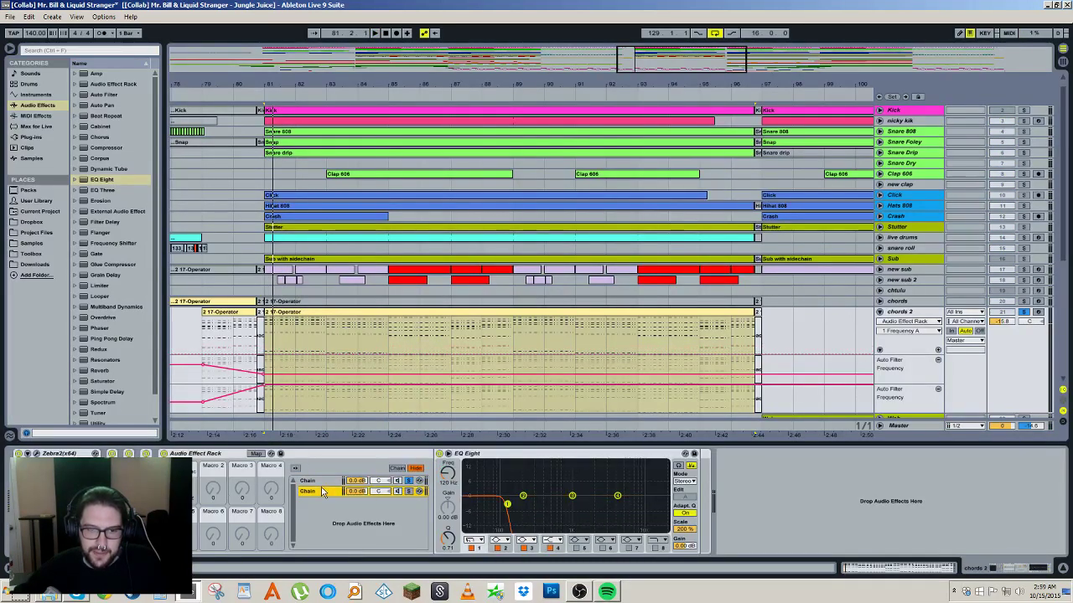
pyautogui.rightClick(458, 476)
pyautogui.click(486, 411)
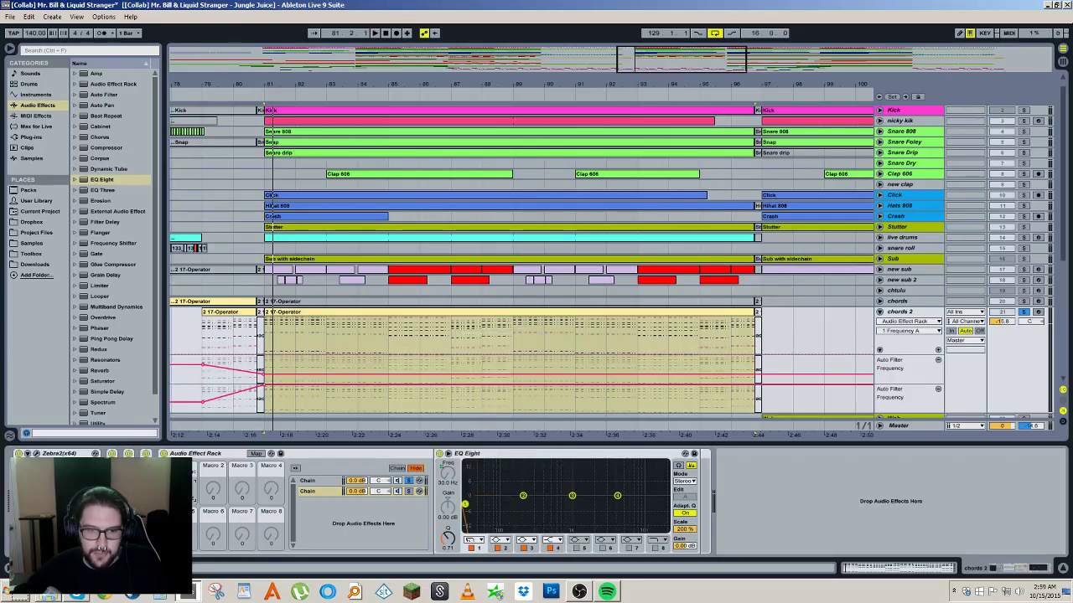
pyautogui.moveTo(189, 494); pyautogui.dragTo(189, 459)
pyautogui.click(328, 481)
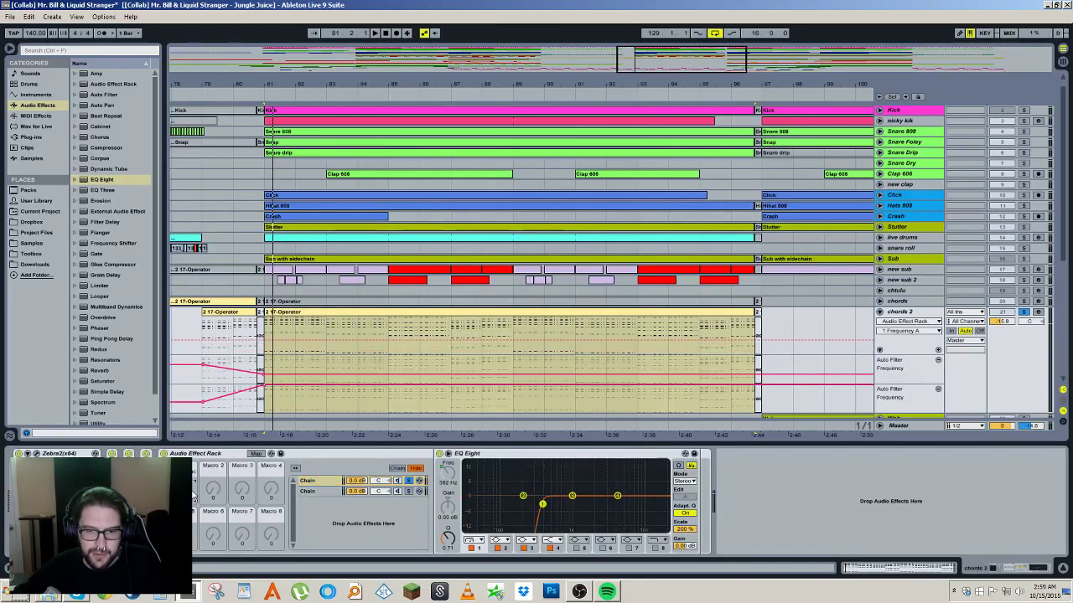
# Step: Play the chords and solo the low-cut and high-cut chains in turn to compare the split bands
pyautogui.press('space')
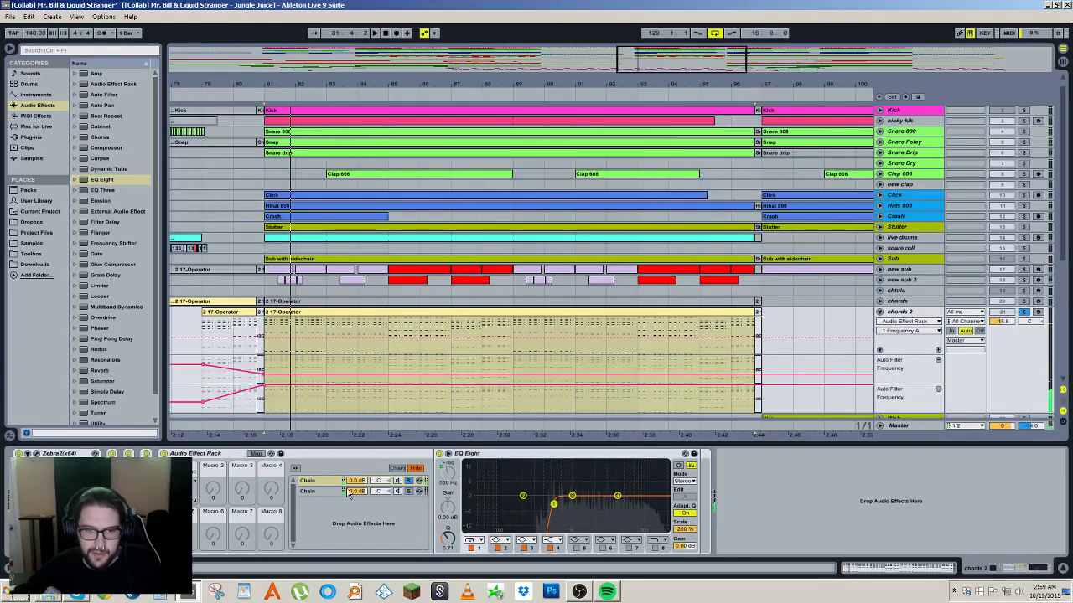
pyautogui.click(351, 491)
pyautogui.click(409, 491)
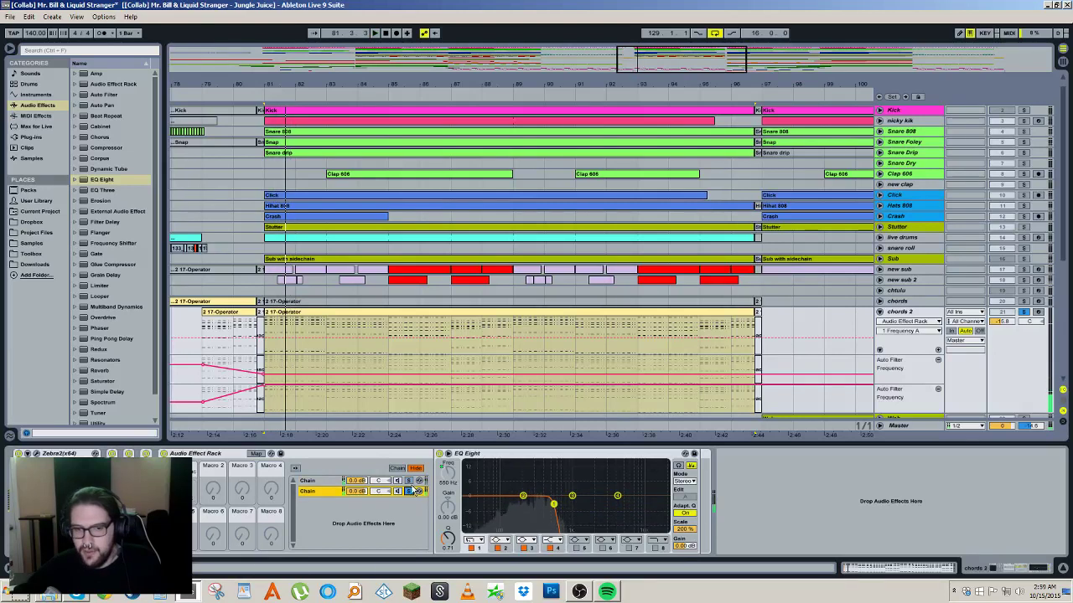
pyautogui.press('space')
pyautogui.click(409, 481)
pyautogui.press('space')
pyautogui.press('space')
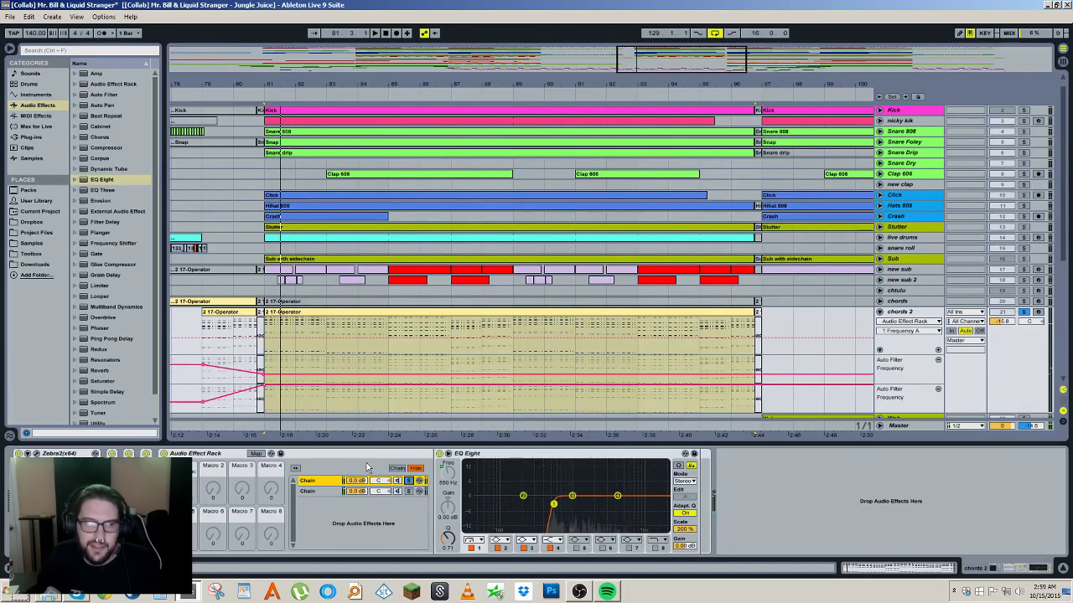
pyautogui.press('space')
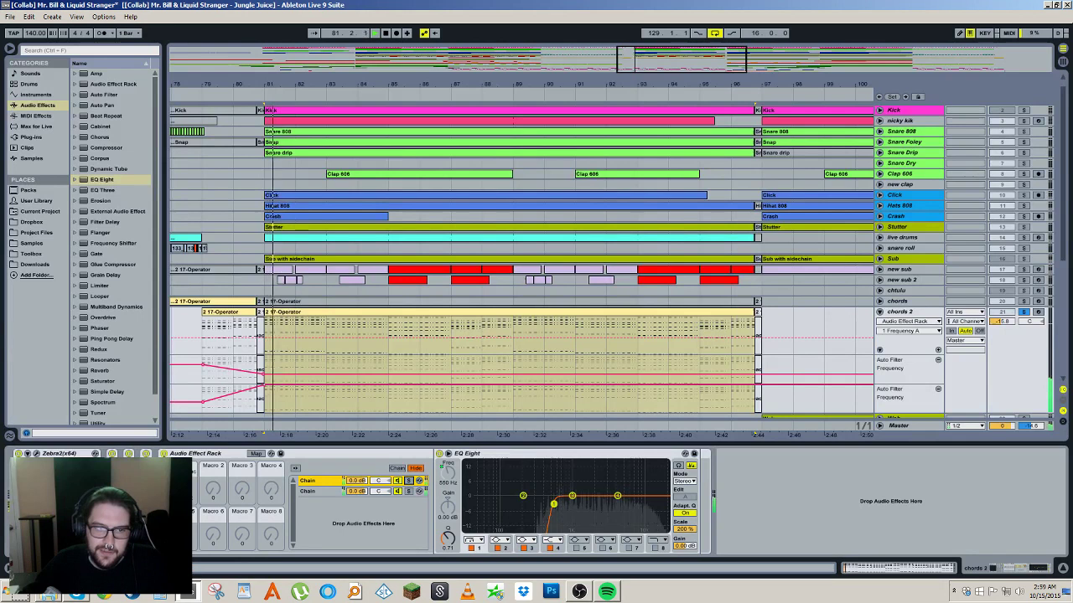
# Step: Compare the chords' sound with the Audio Effect Rack bypassed and enabled during playback
pyautogui.click(163, 454)
pyautogui.press('space')
pyautogui.press('space')
pyautogui.click(164, 454)
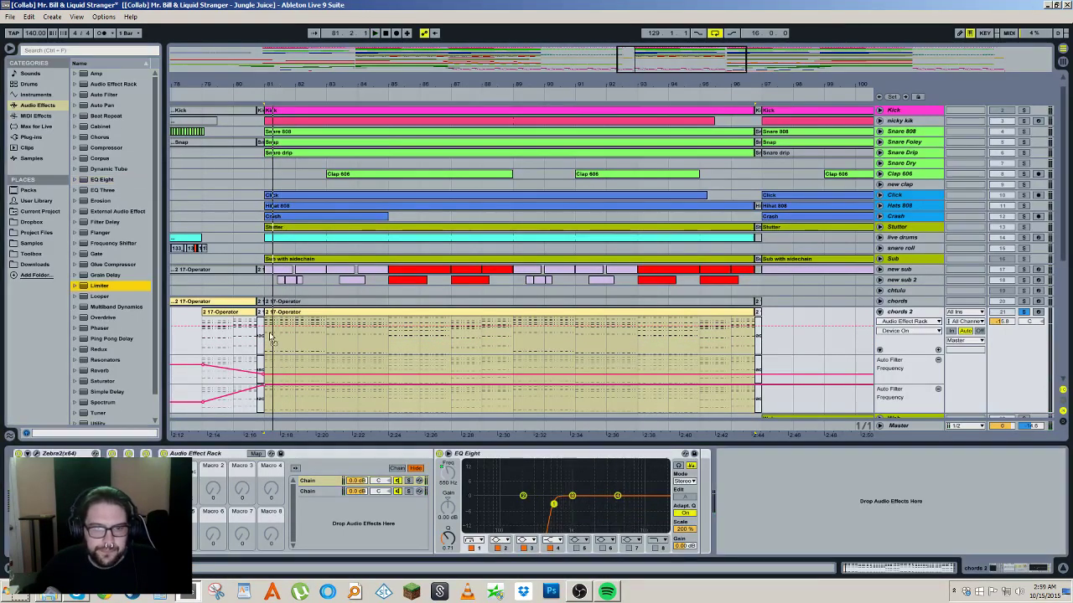
# Step: Add a Phaser after the first chain's EQ Eight, set its feedback to 0.77, and audition it against the high-cut chain
pyautogui.click(106, 328)
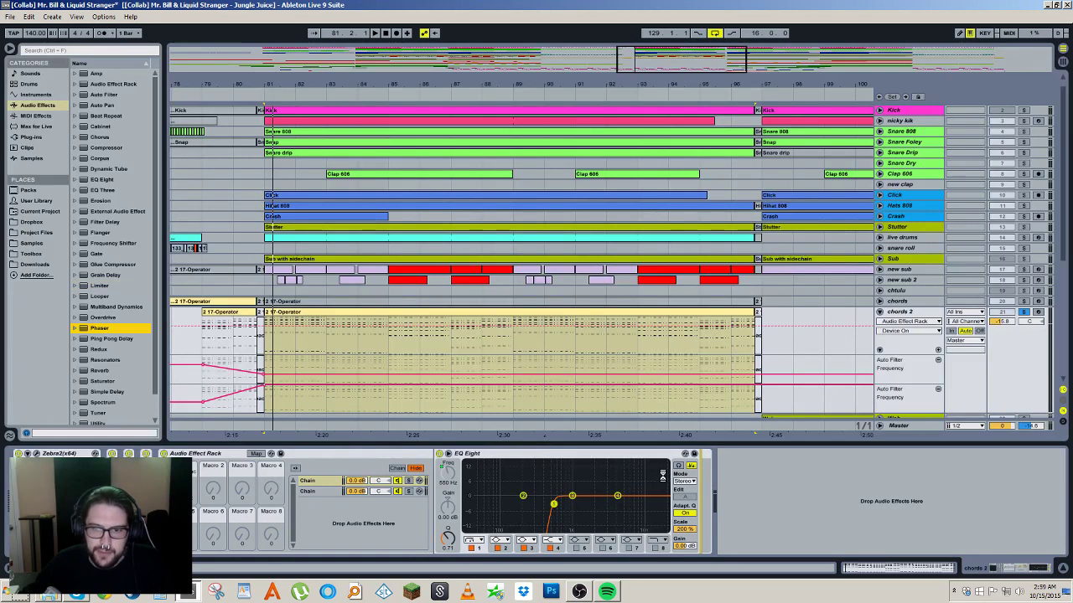
pyautogui.press('Return')
pyautogui.click(713, 503)
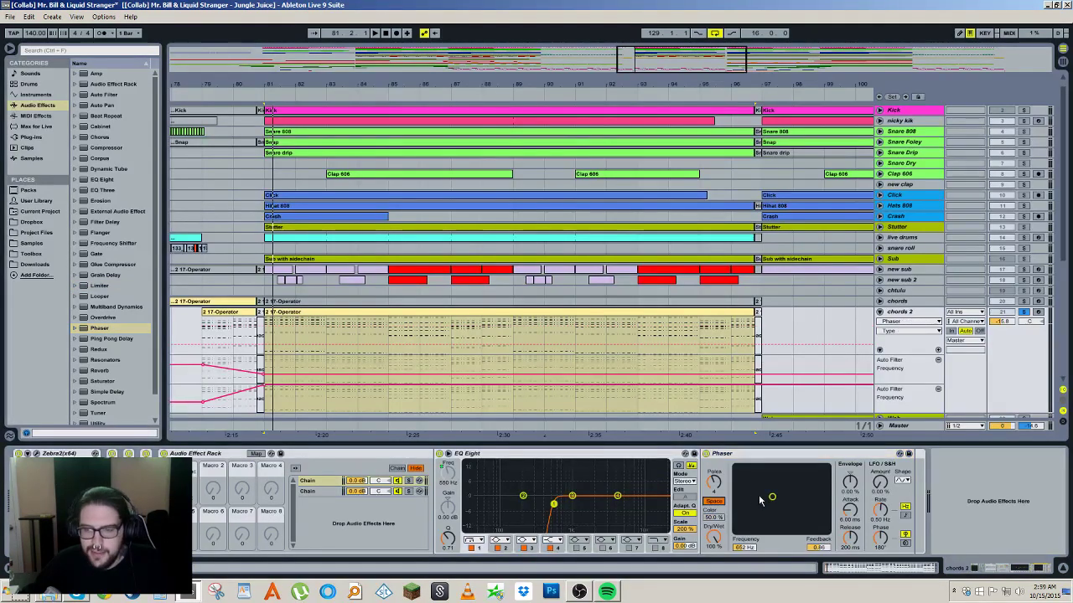
pyautogui.press('space')
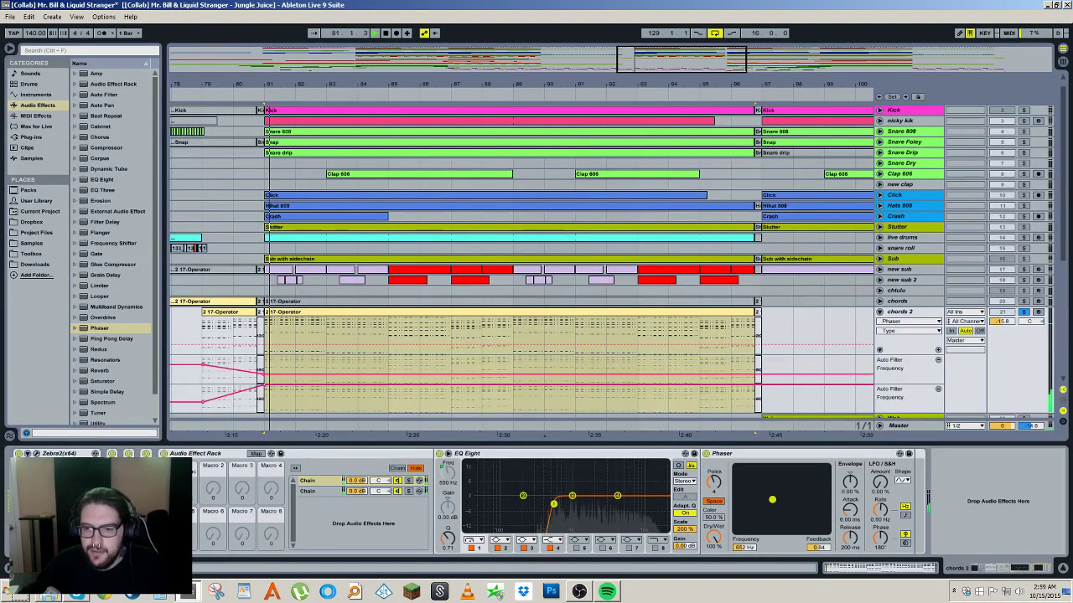
pyautogui.click(409, 492)
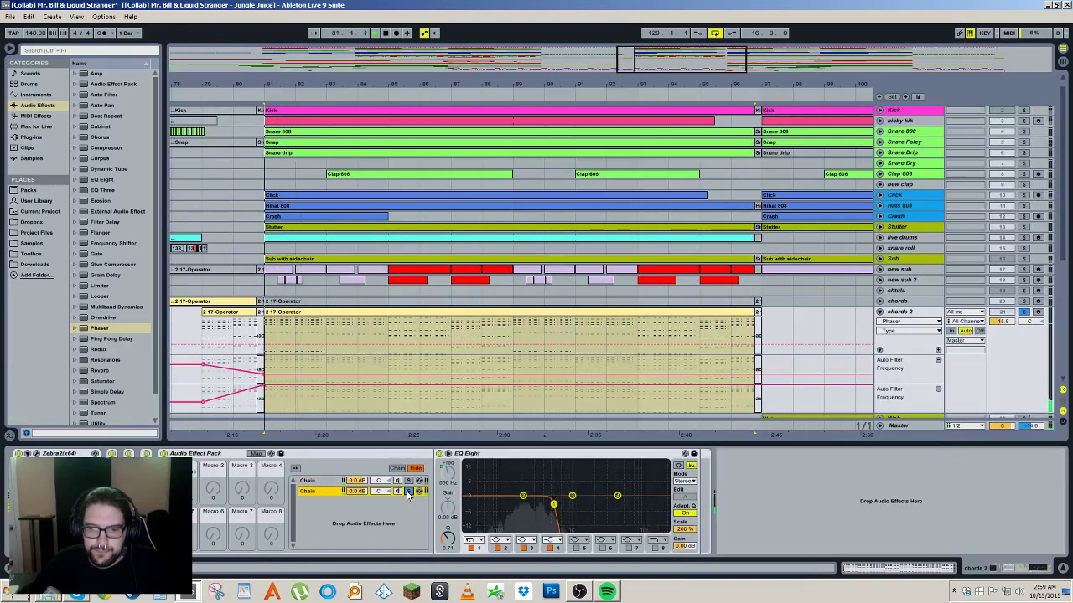
pyautogui.click(331, 481)
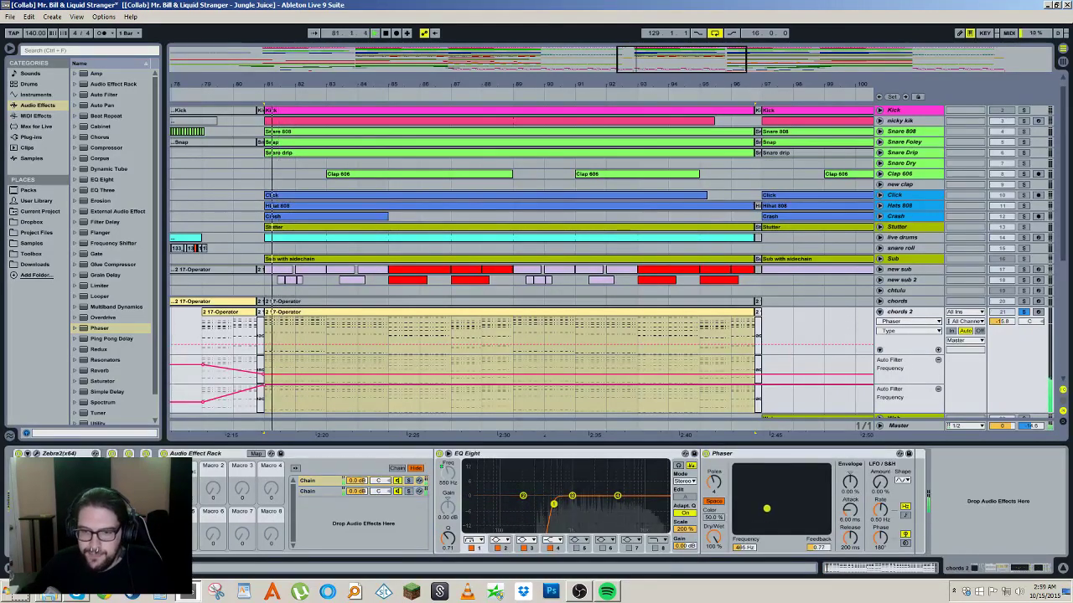
# Step: Replace the EQ-based Audio Effect Rack on the chords 2 track with a Multiband Dynamics device
pyautogui.click(235, 455)
pyautogui.press('Delete')
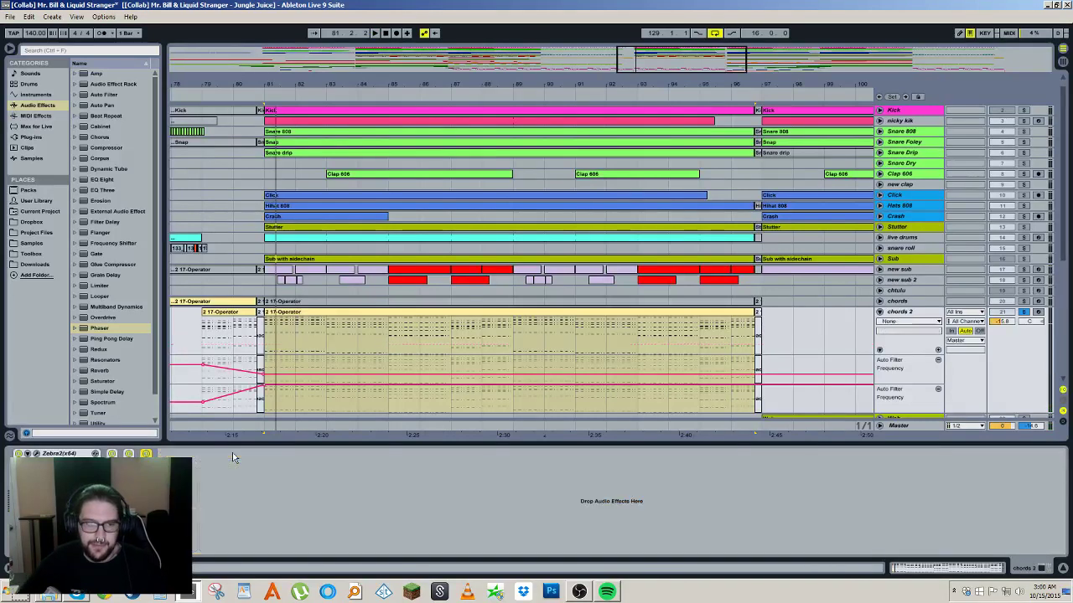
pyautogui.click(117, 308)
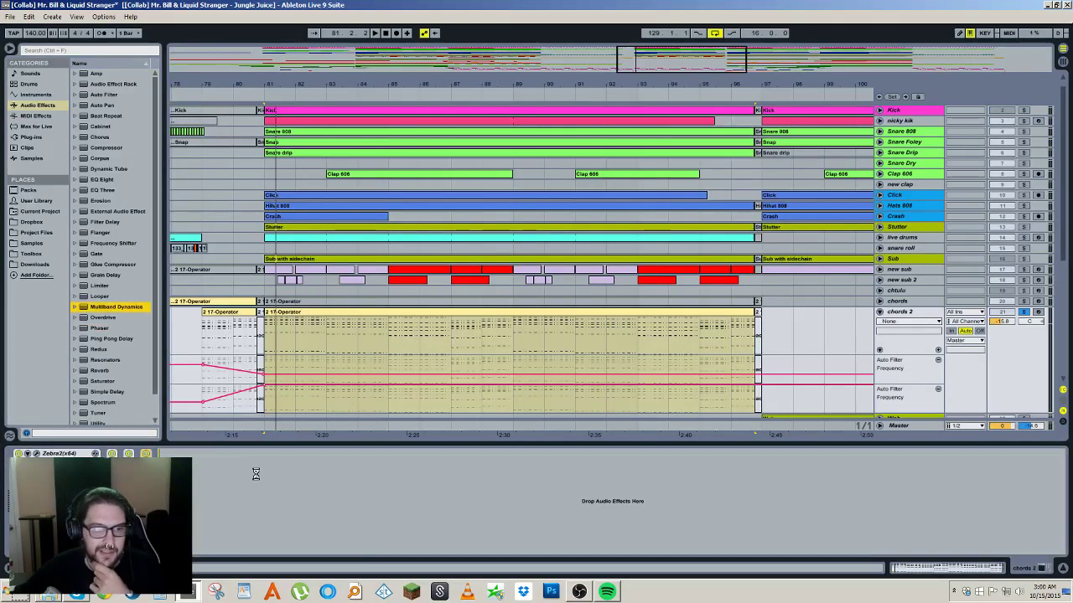
pyautogui.moveTo(256, 475); pyautogui.dragTo(254, 475)
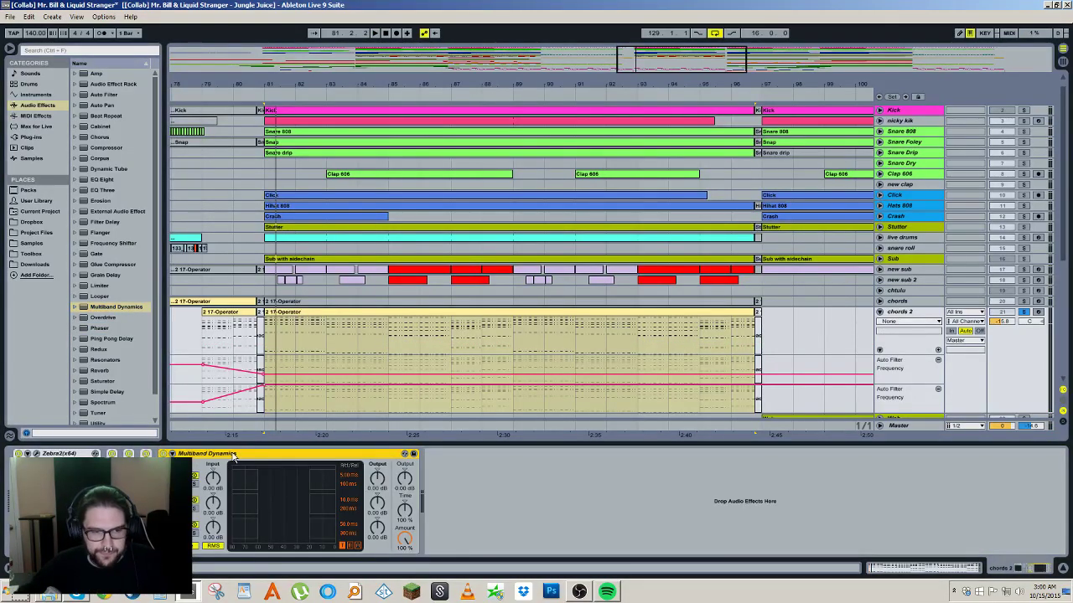
# Step: Group the Multiband Dynamics into an Audio Effect Rack and duplicate its chain twice to get three chains
pyautogui.hotkey('ctrl', 'g')
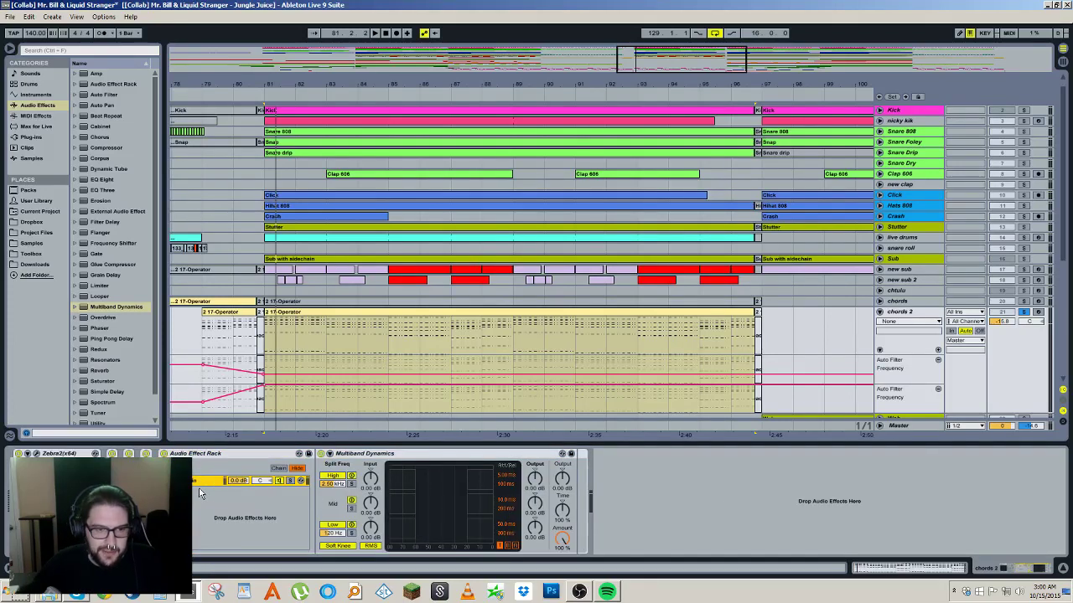
pyautogui.hotkey('ctrl', 'd')
pyautogui.hotkey('ctrl', 'd')
# Step: Rename the rack's first chain to low and step through the other two chains, returning to the first
pyautogui.click(200, 483)
pyautogui.hotkey('ctrl', 'r')
pyautogui.write('low')
pyautogui.press('Return')
pyautogui.click(201, 492)
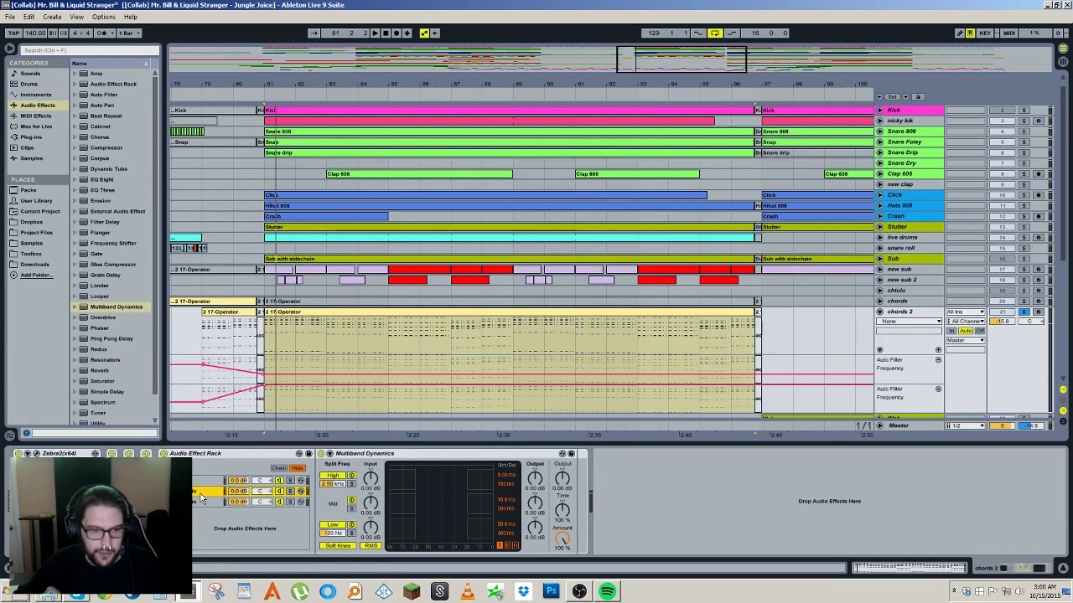
pyautogui.click(194, 503)
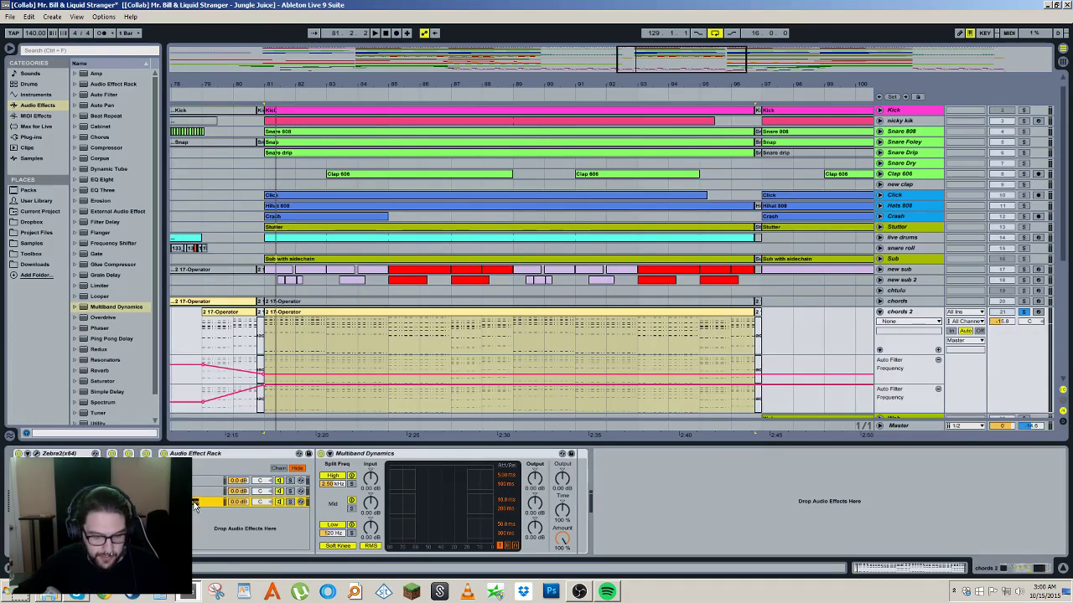
pyautogui.click(268, 482)
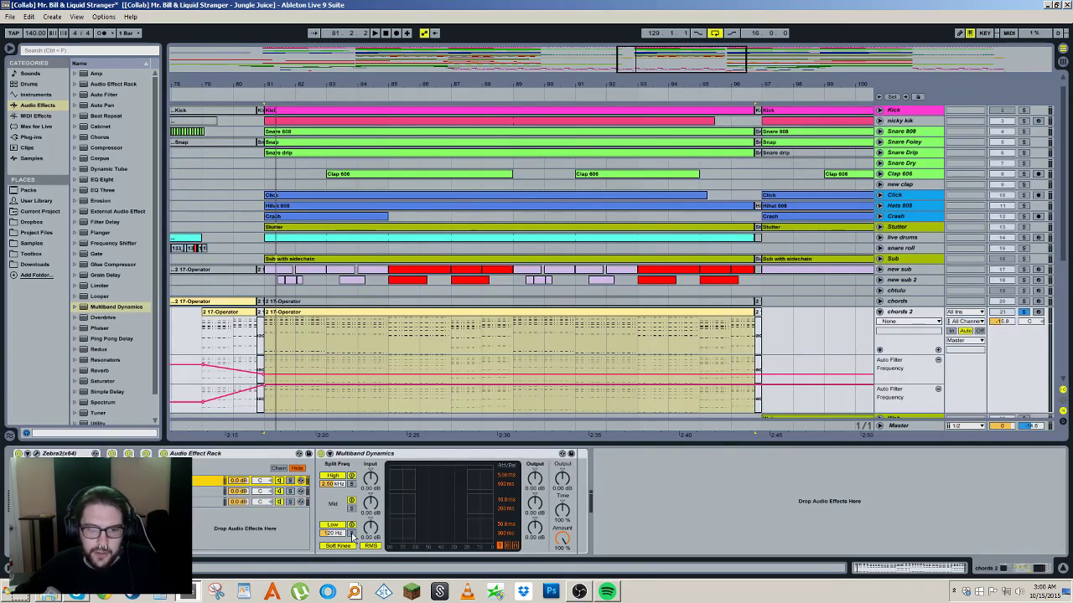
# Step: Solo the low, mid and high band in the lo, mid and hi chain's Multiband Dynamics respectively, and show the rack's macro controls
pyautogui.click(219, 494)
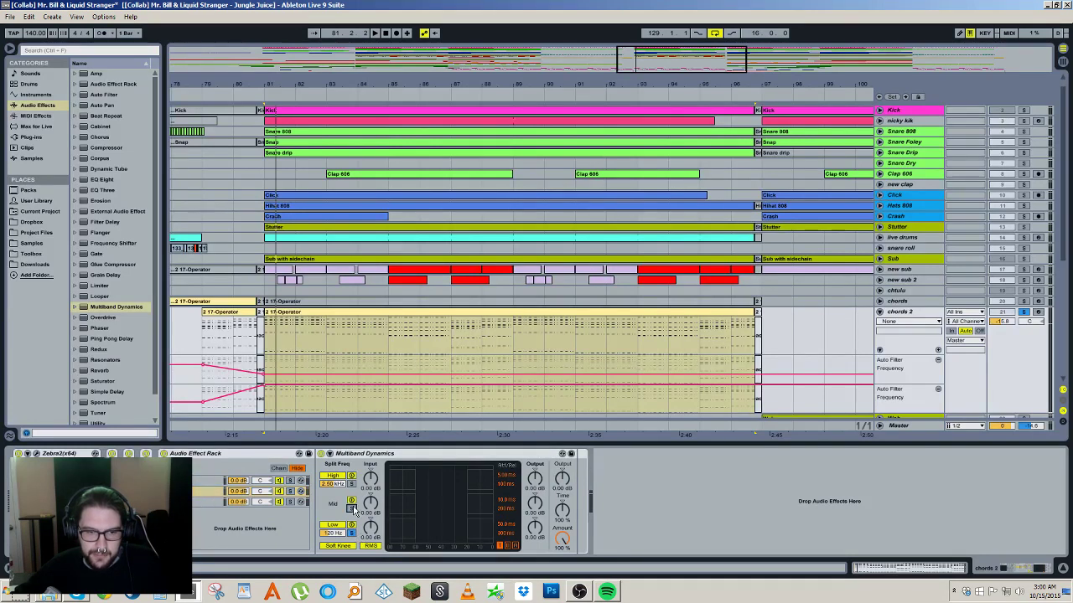
pyautogui.click(194, 503)
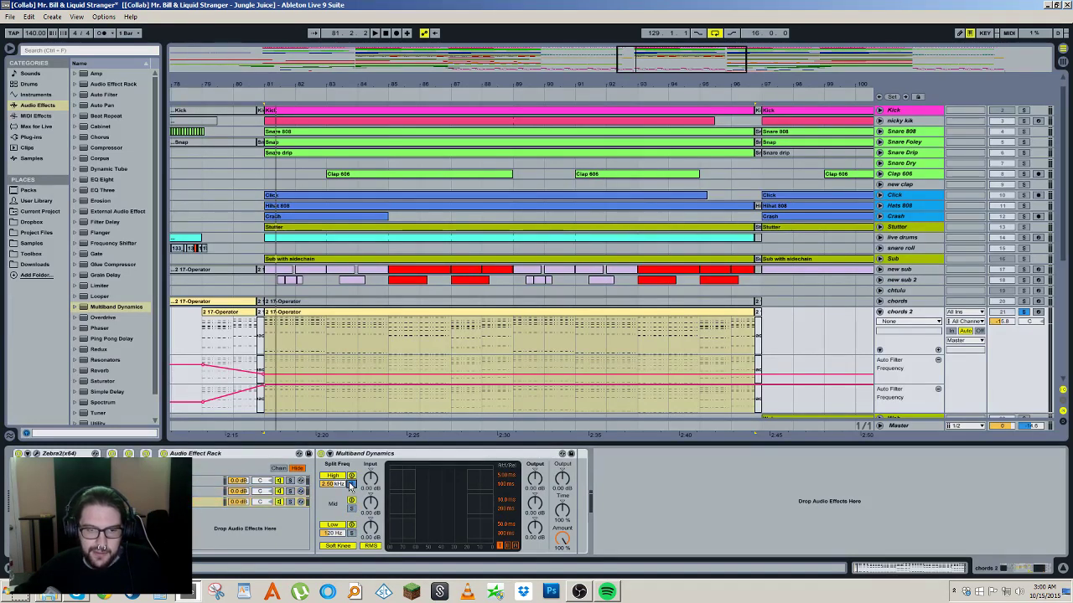
pyautogui.click(165, 469)
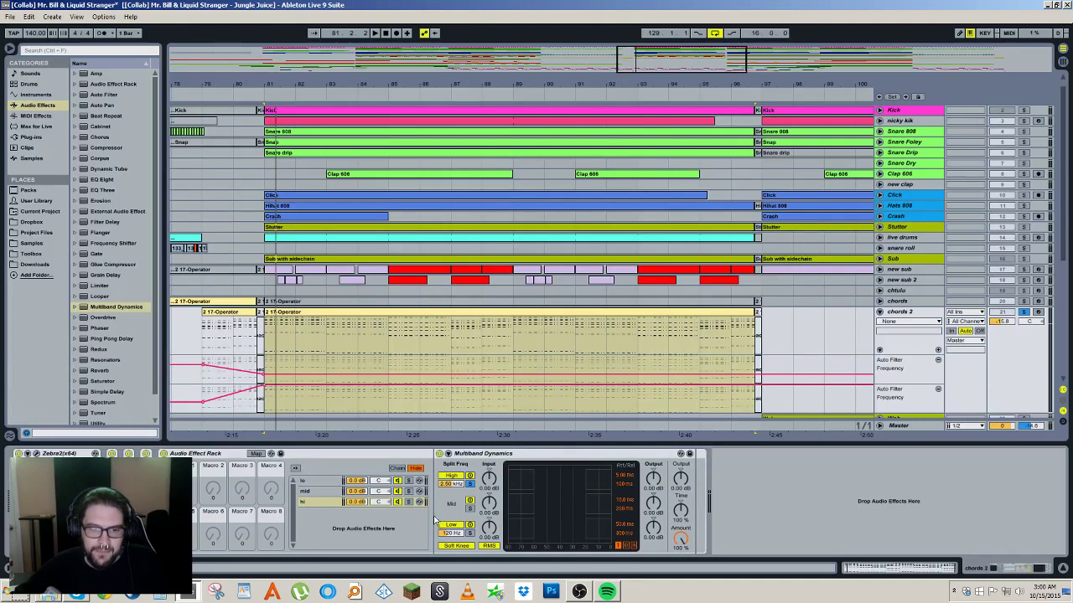
# Step: Map the low and high crossover frequencies of the lo chain's Multiband Dynamics to Macro 1
pyautogui.click(320, 482)
pyautogui.rightClick(453, 533)
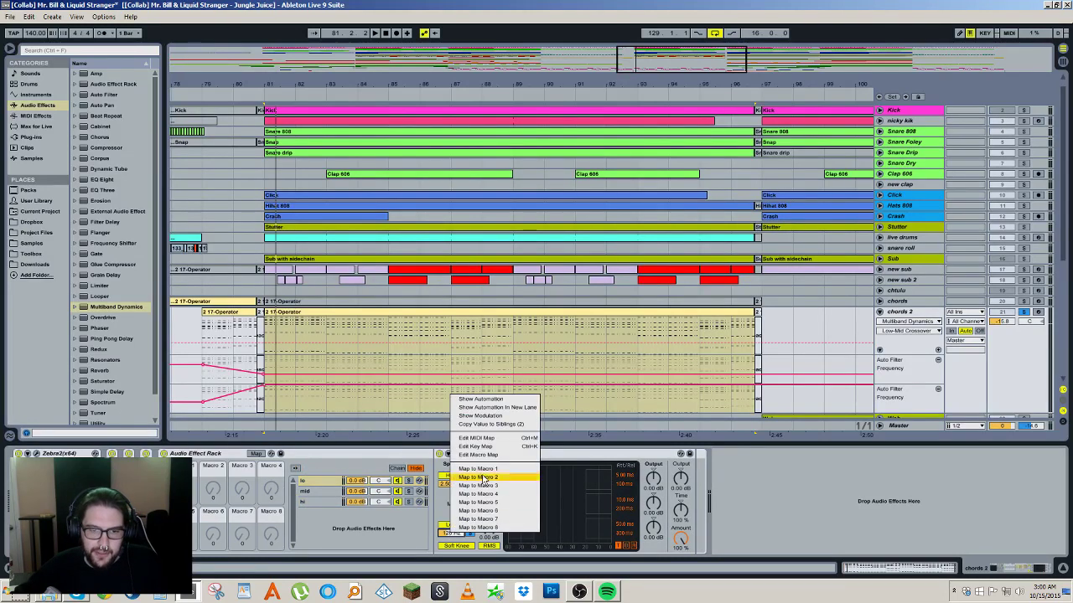
pyautogui.click(486, 480)
pyautogui.rightClick(457, 483)
pyautogui.click(484, 424)
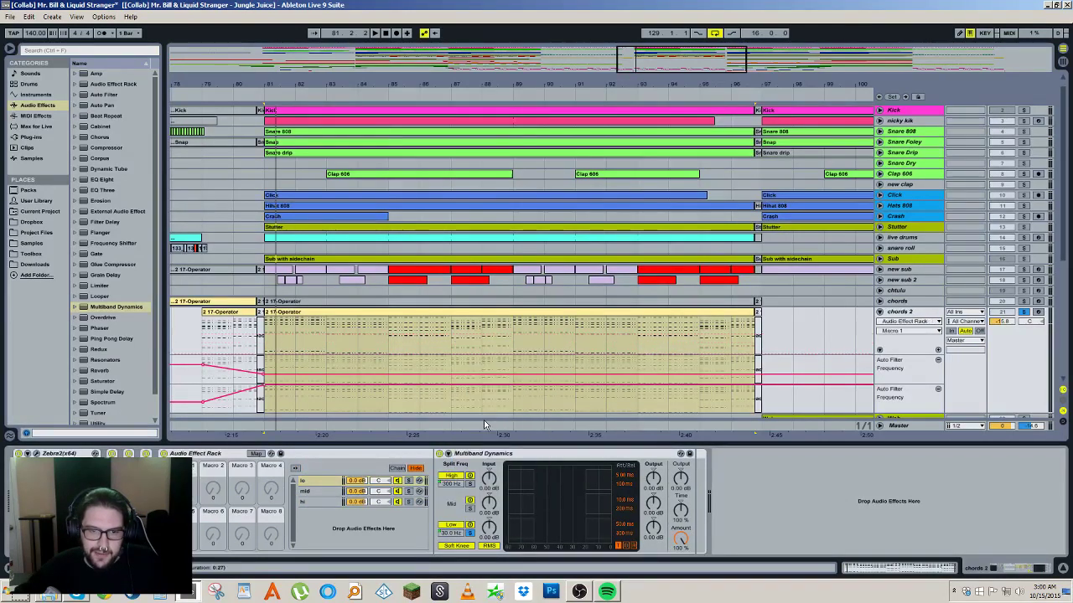
# Step: Map both crossover frequencies of the mid chain's Multiband Dynamics to Macro 1
pyautogui.click(320, 492)
pyautogui.rightClick(446, 534)
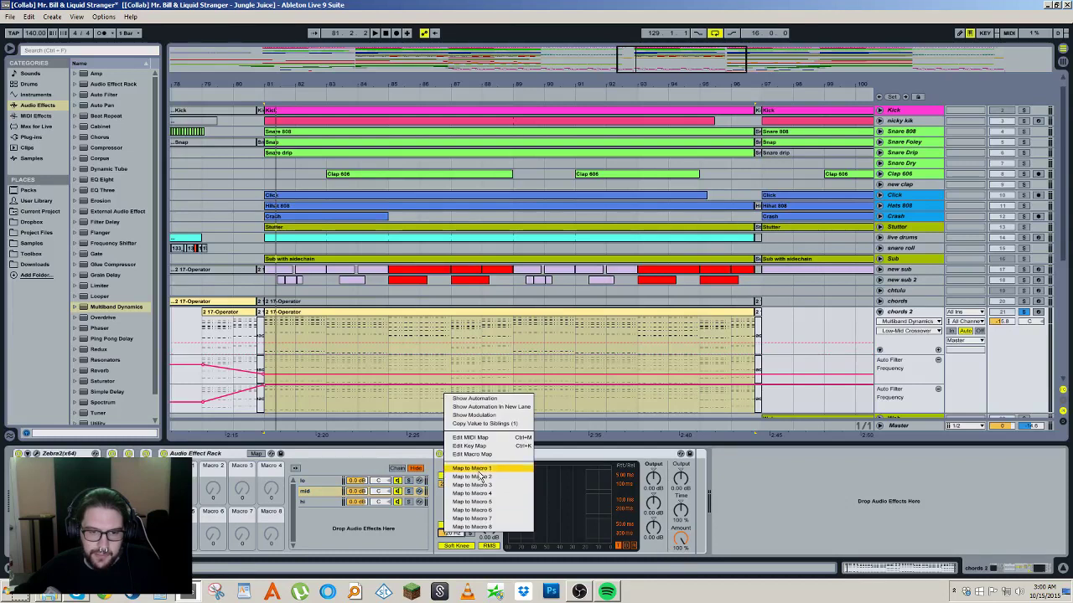
pyautogui.click(479, 471)
pyautogui.rightClick(455, 483)
pyautogui.click(484, 420)
# Step: Map the hi chain's low and high split frequencies to Macro 1 as well
pyautogui.keyDown('shift'); pyautogui.click(316, 502); pyautogui.keyUp('shift')
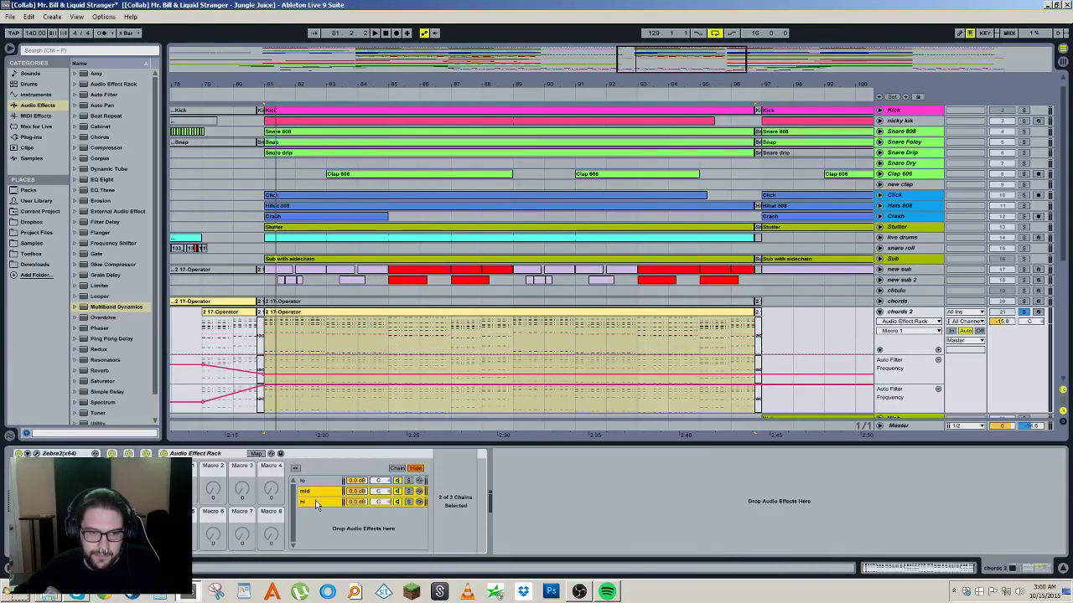
pyautogui.click(303, 502)
pyautogui.rightClick(449, 534)
pyautogui.click(480, 471)
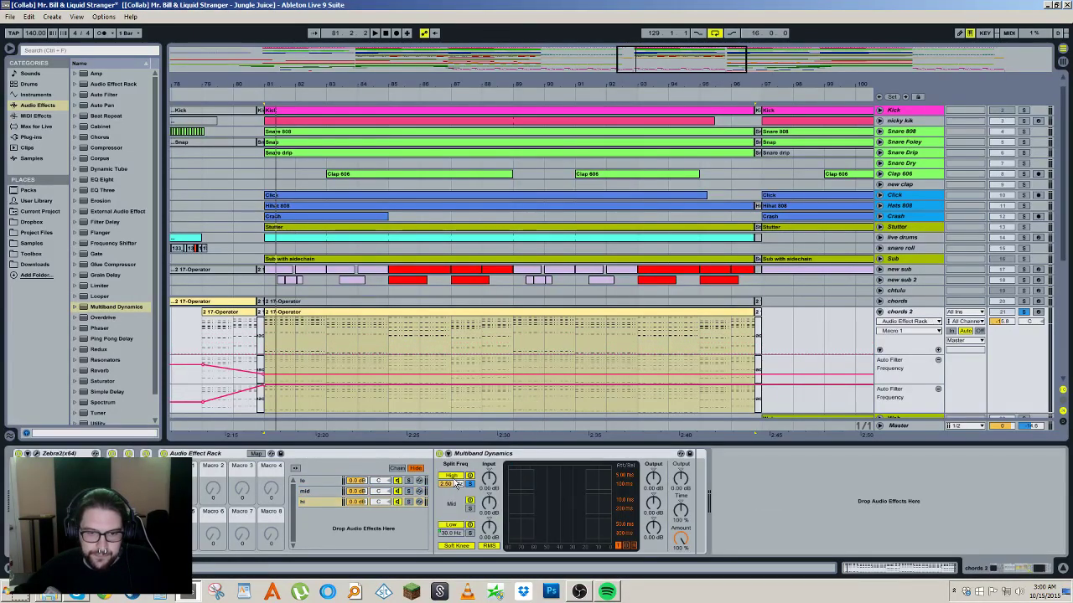
pyautogui.rightClick(457, 484)
pyautogui.click(481, 445)
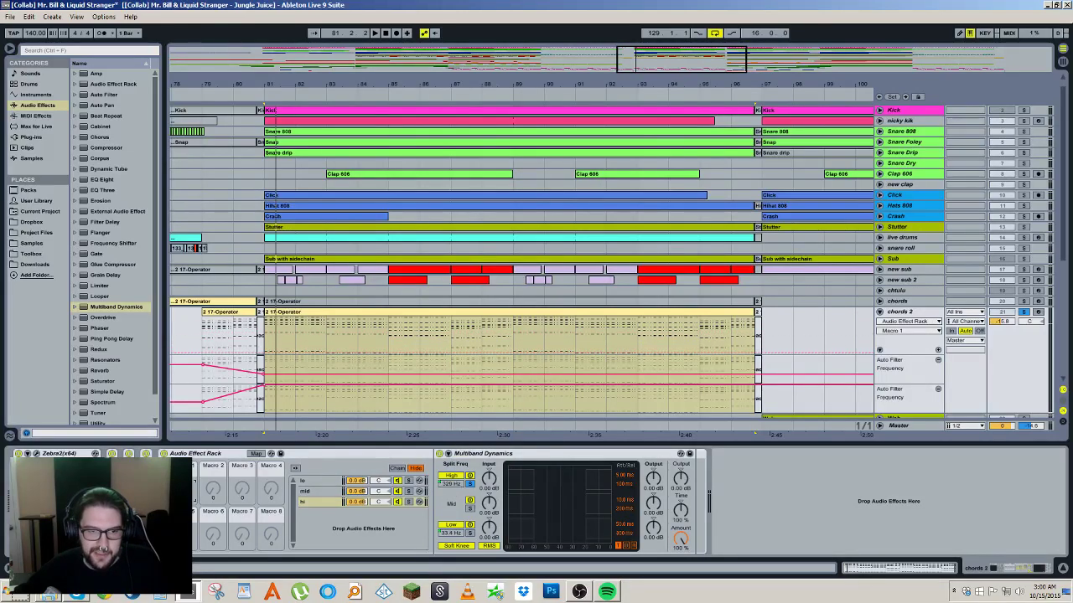
# Step: Check the linked crossovers in every chain and audition the lo, mid and hi bands by soloing their chains in turn
pyautogui.click(323, 492)
pyautogui.click(321, 502)
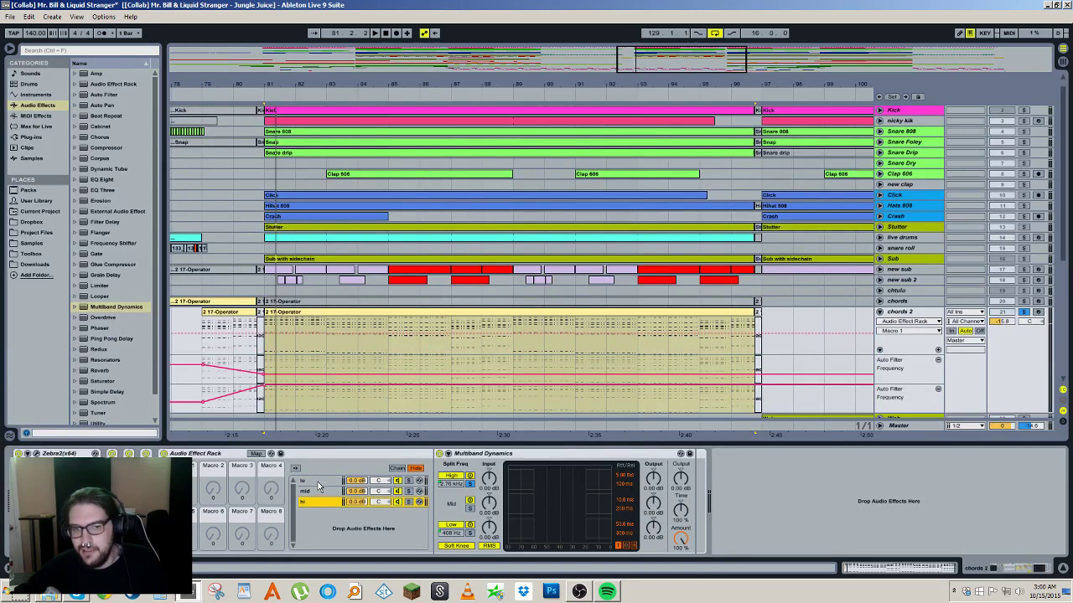
pyautogui.click(317, 482)
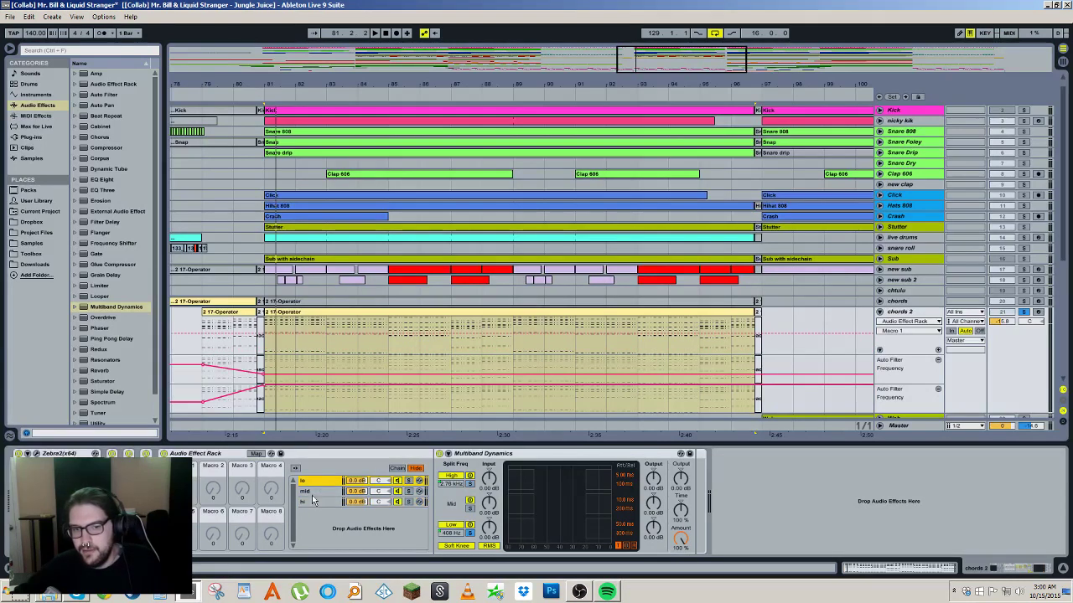
pyautogui.click(409, 480)
pyautogui.press('space')
pyautogui.press('space')
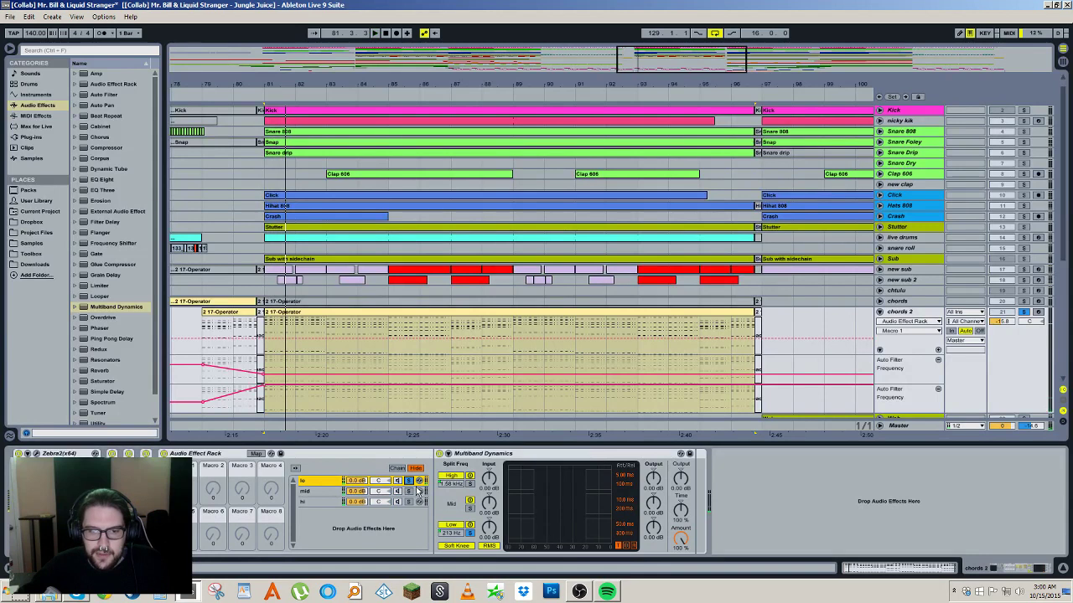
pyautogui.click(408, 491)
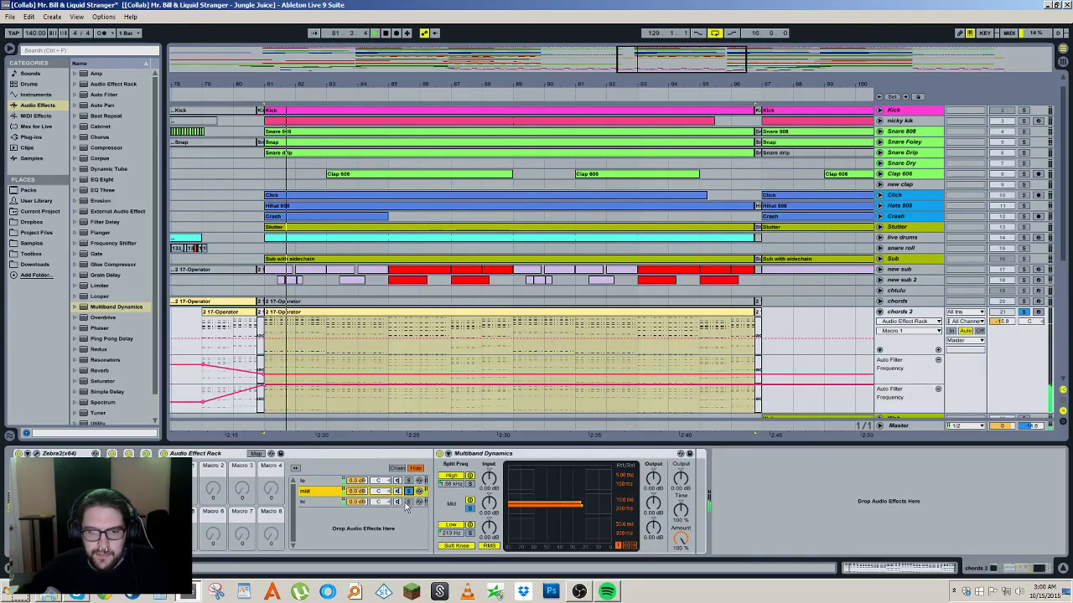
pyautogui.click(409, 502)
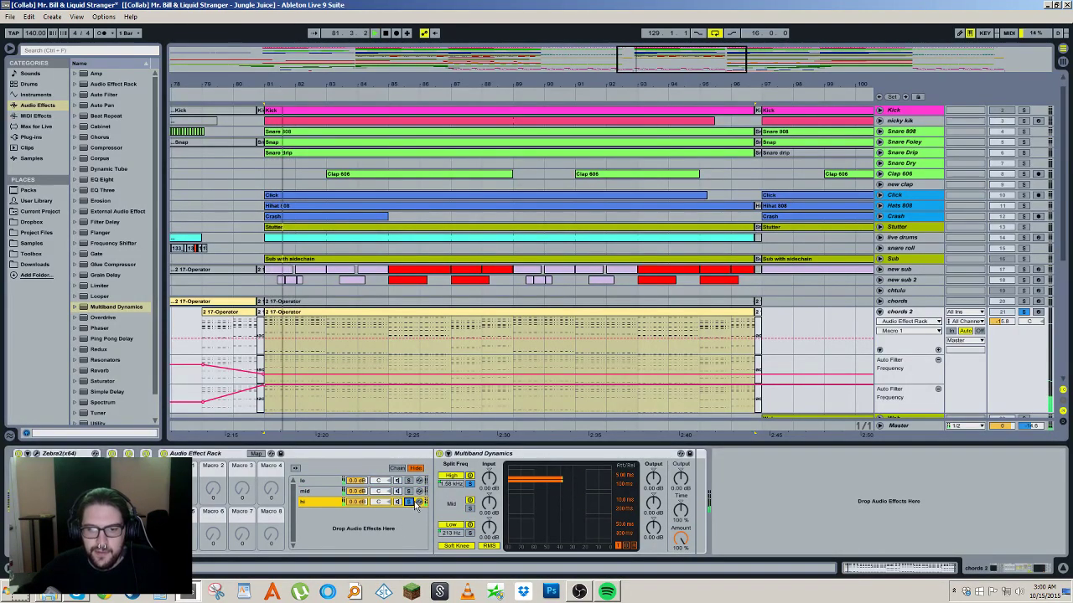
pyautogui.click(410, 502)
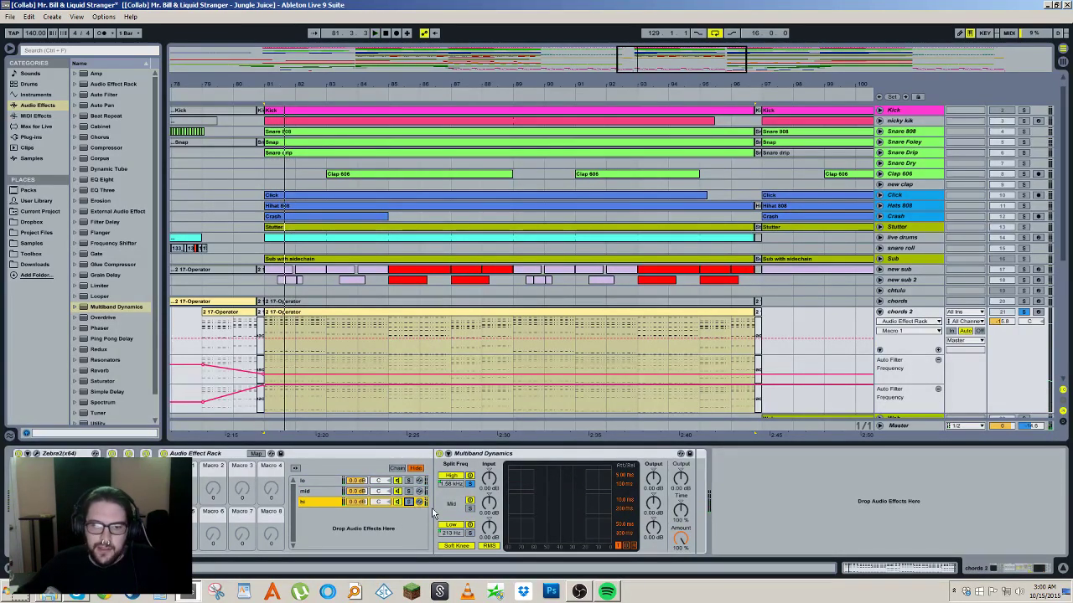
# Step: Collapse the Multiband Dynamics device in each of the rack's chains
pyautogui.click(628, 546)
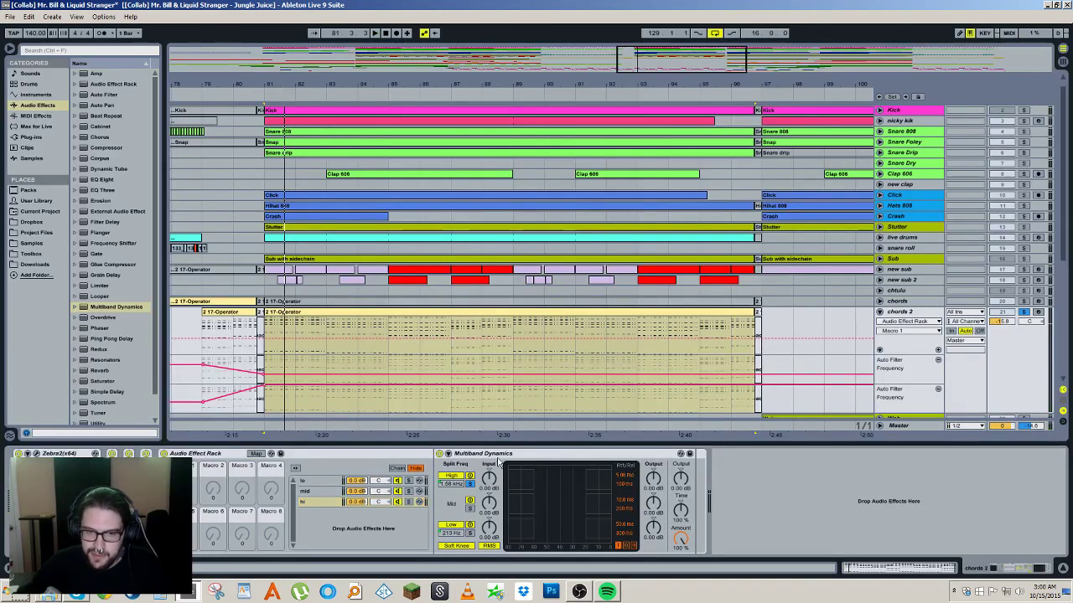
pyautogui.click(320, 493)
pyautogui.doubleClick(466, 453)
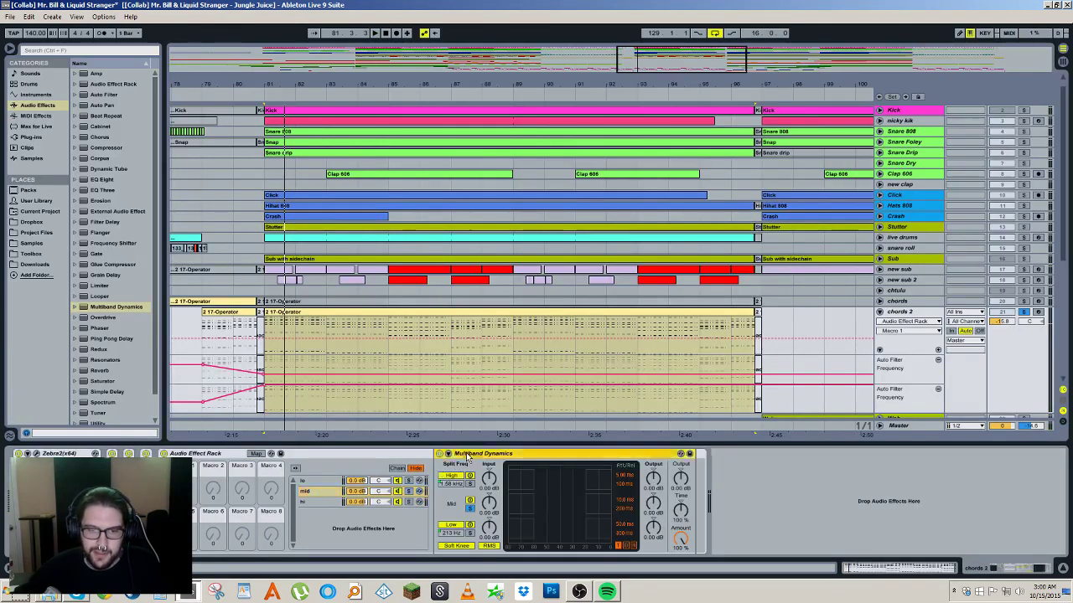
pyautogui.click(322, 481)
pyautogui.doubleClick(473, 455)
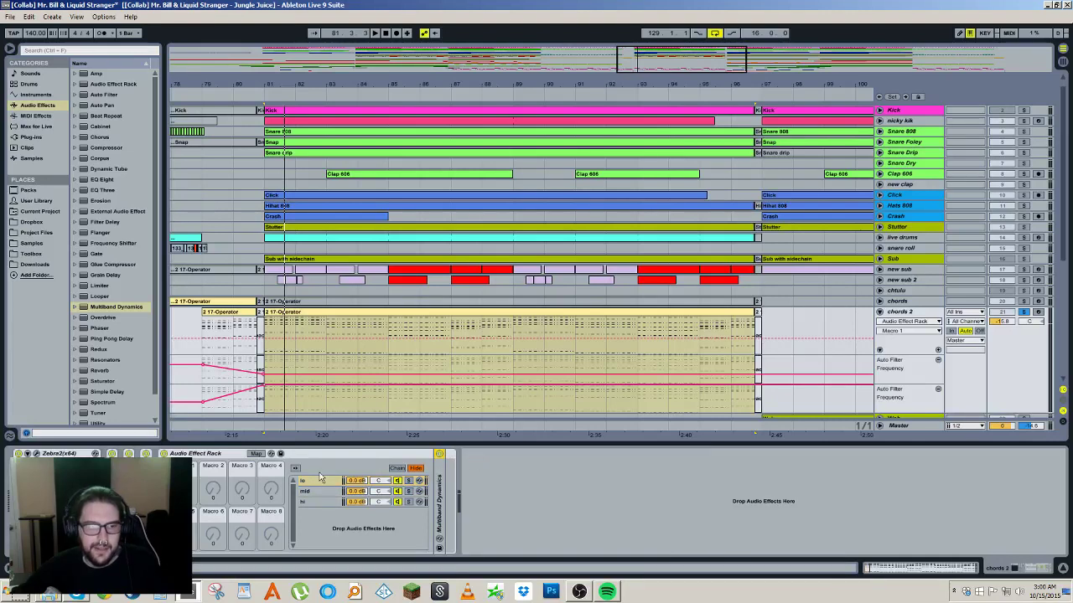
# Step: Try a second Multiband Dynamics device after the first one in the lo chain and delete it again
pyautogui.moveTo(109, 306); pyautogui.dragTo(494, 490)
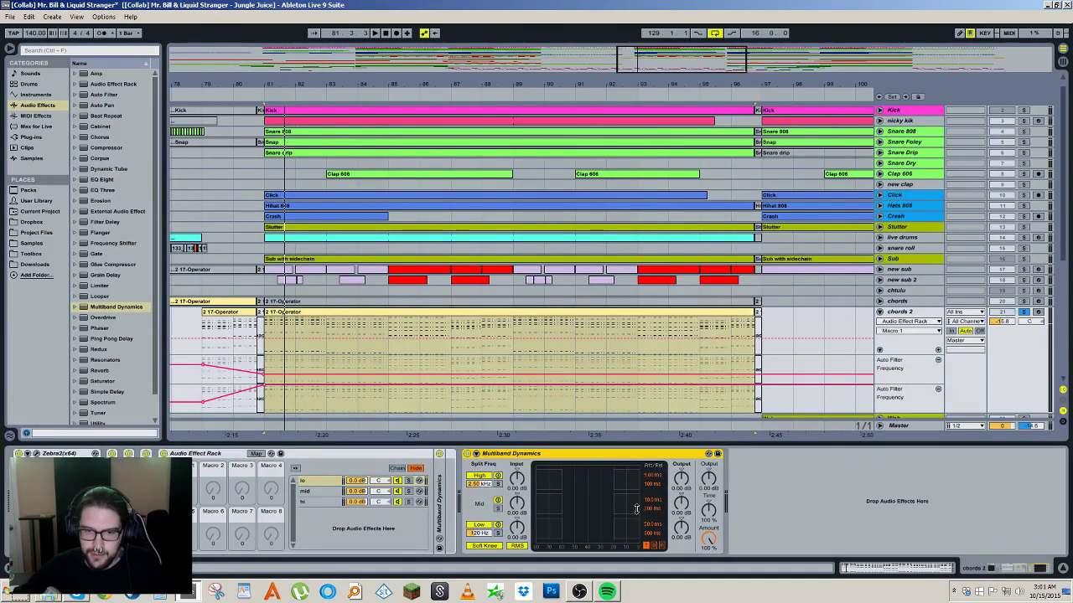
pyautogui.press('Delete')
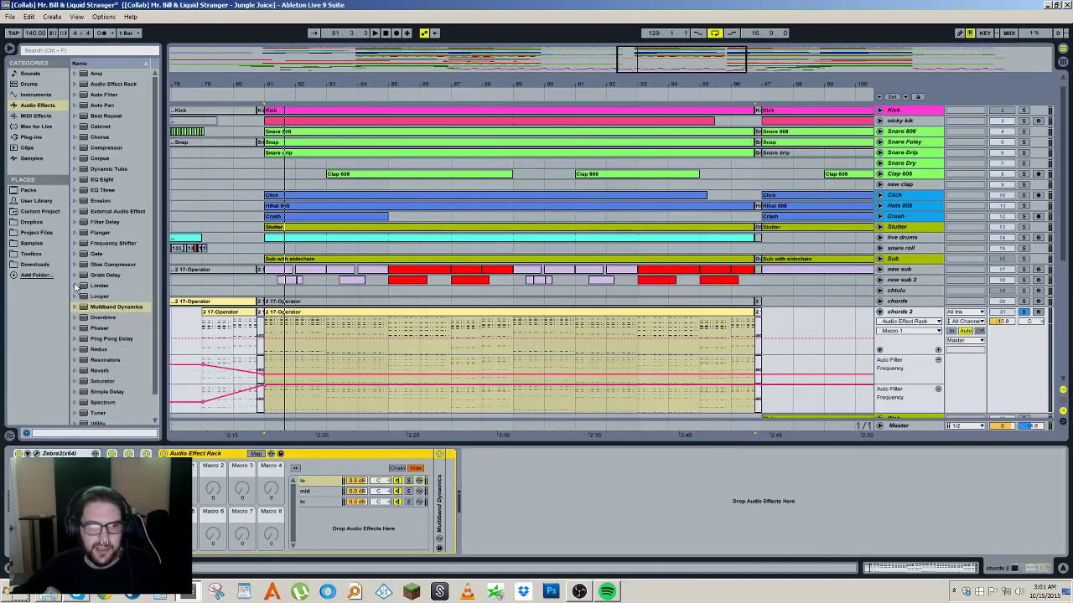
pyautogui.click(327, 482)
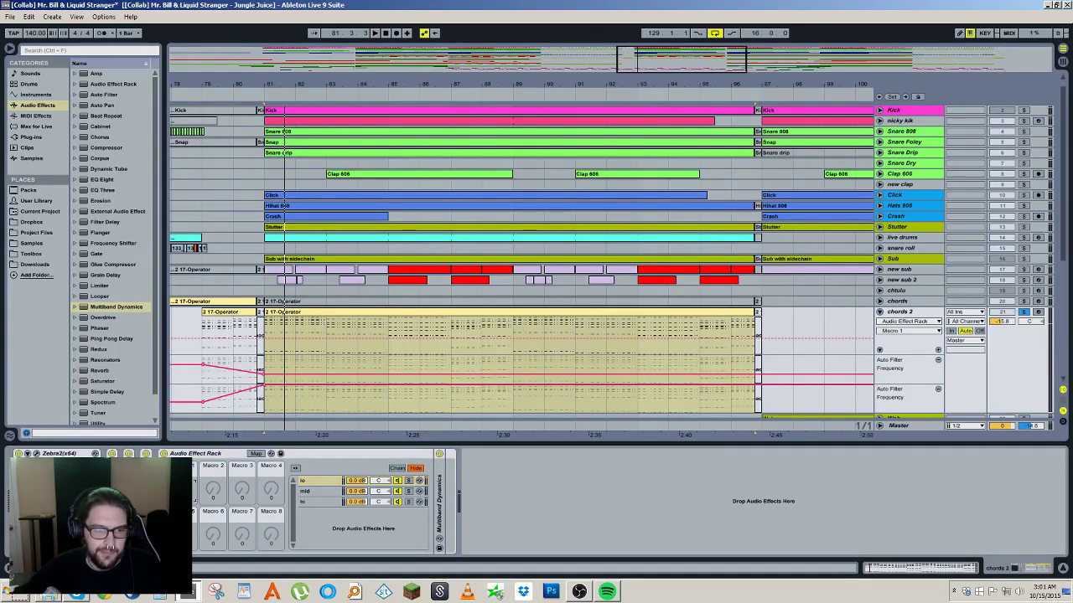
# Step: Play the chords 2 loop and compare the sound with the Audio Effect Rack bypassed and enabled
pyautogui.press('space')
pyautogui.press('space')
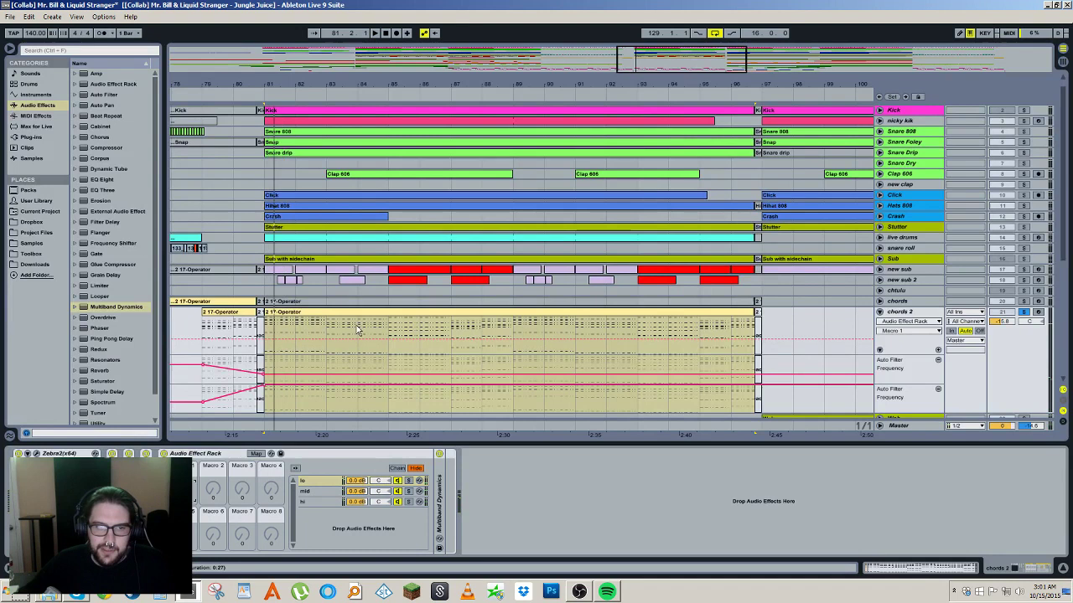
pyautogui.press('space')
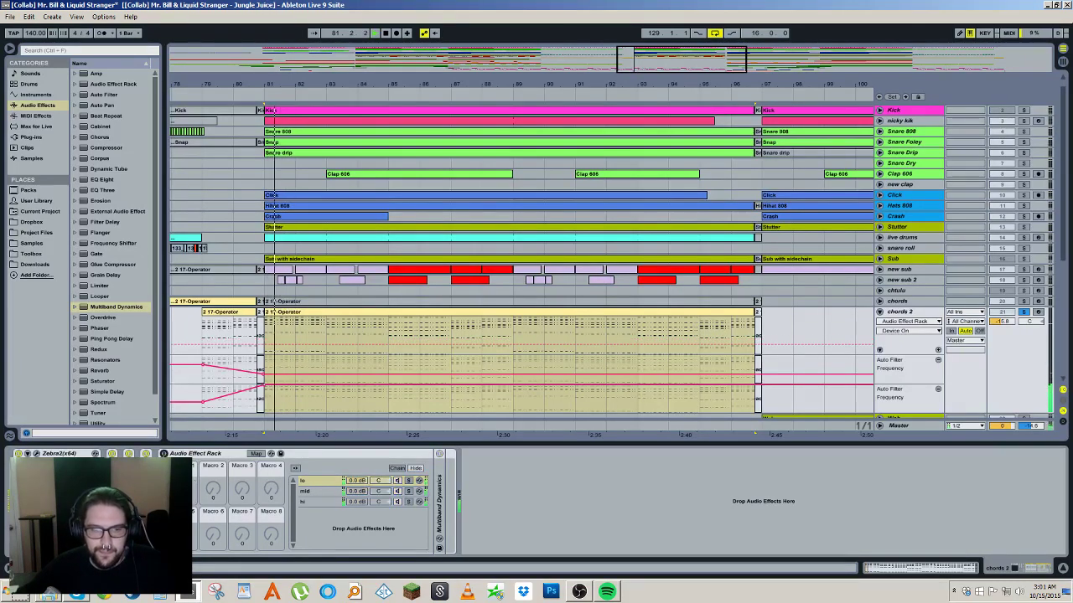
pyautogui.click(189, 454)
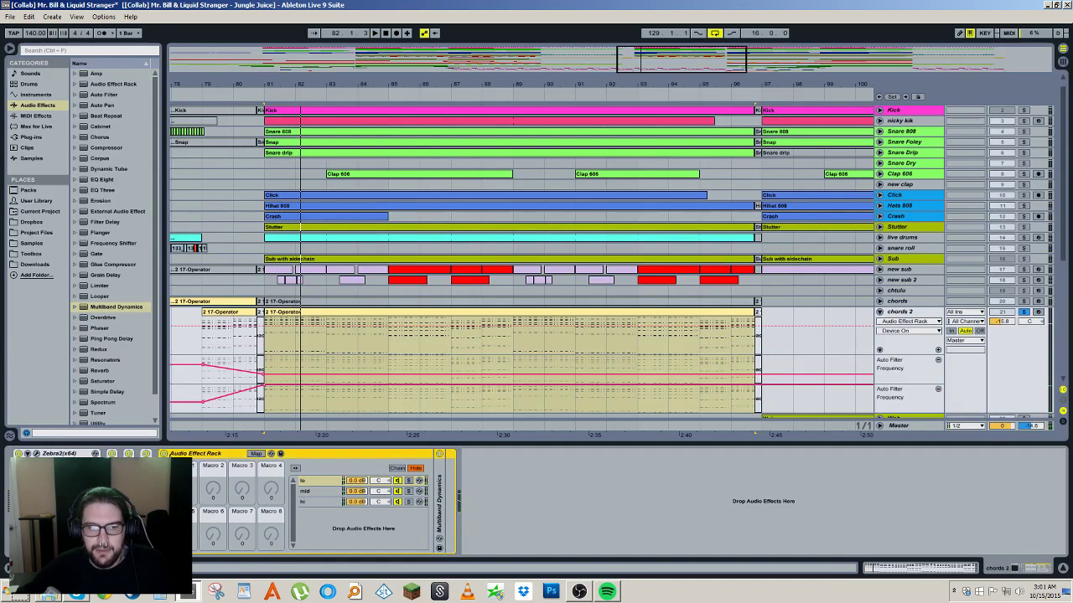
pyautogui.click(164, 454)
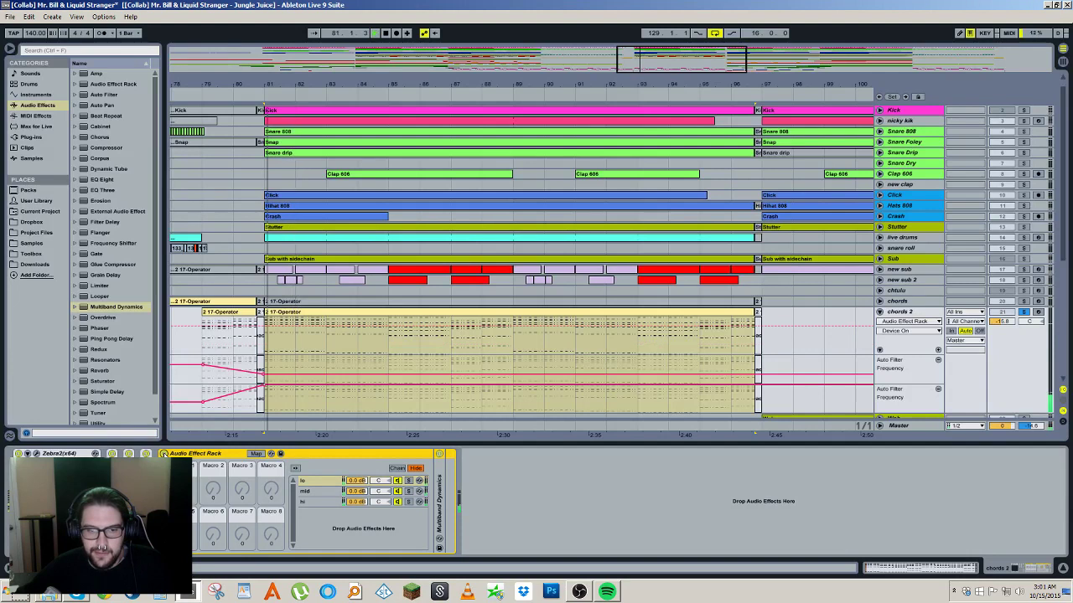
# Step: Solo the mid chain and add a Vinyl Distortion after its Multiband Dynamics, with Pinch at 0.26 and 4.25 kHz
pyautogui.click(416, 493)
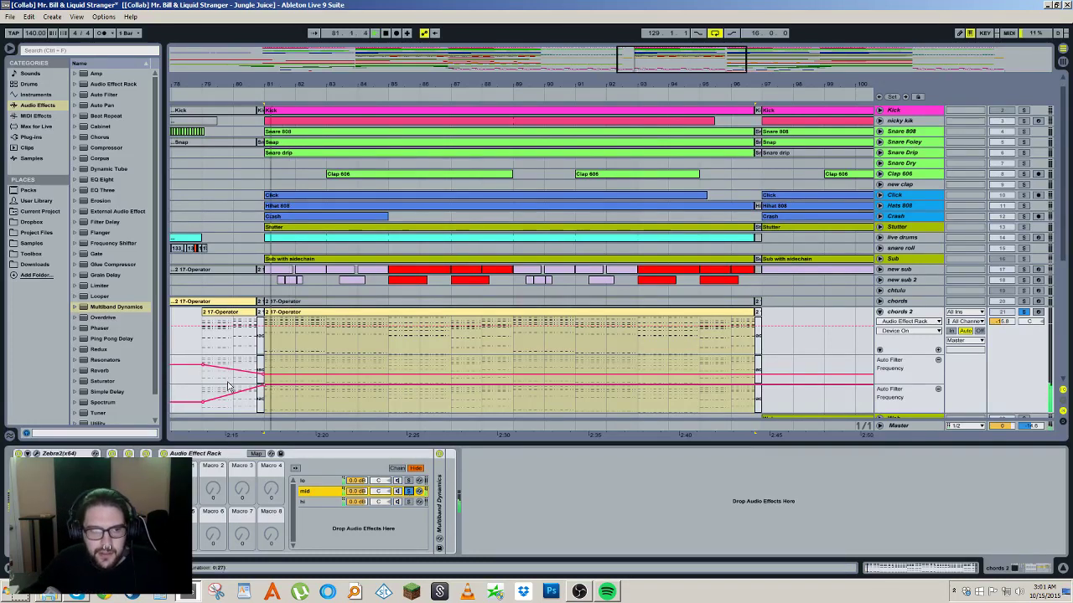
pyautogui.scroll(-2, 122, 413)
pyautogui.click(97, 410)
pyautogui.moveTo(97, 410); pyautogui.dragTo(471, 468)
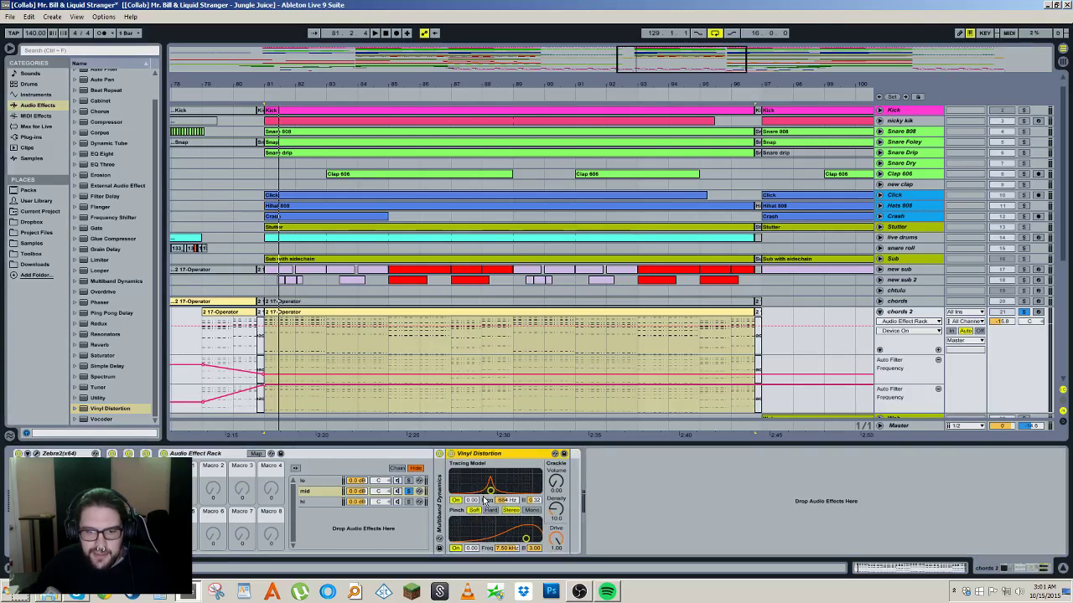
pyautogui.press('space')
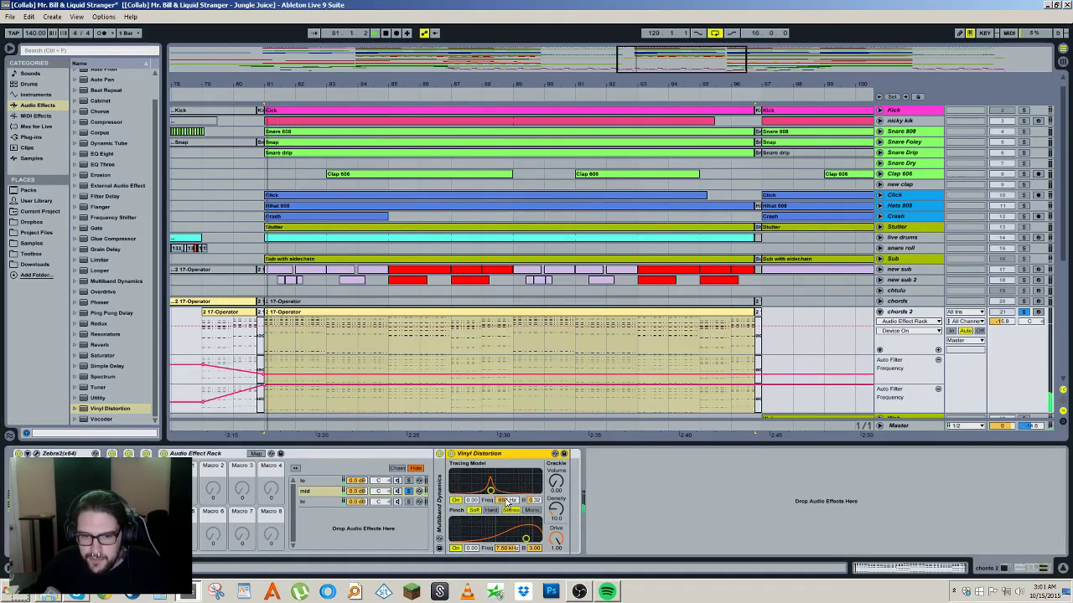
pyautogui.moveTo(526, 539)
pyautogui.mouseDown()
pyautogui.moveTo(506, 534)
pyautogui.moveTo(517, 534)
pyautogui.mouseUp()
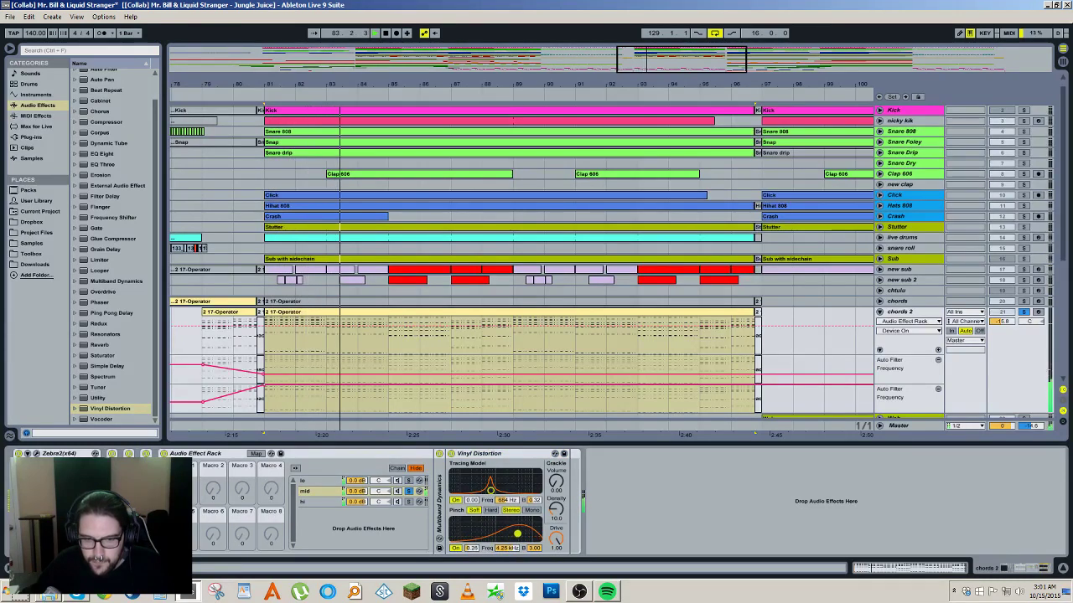
# Step: Unsolo the mid chain and audition the distorted mids together with the other bands
pyautogui.click(419, 493)
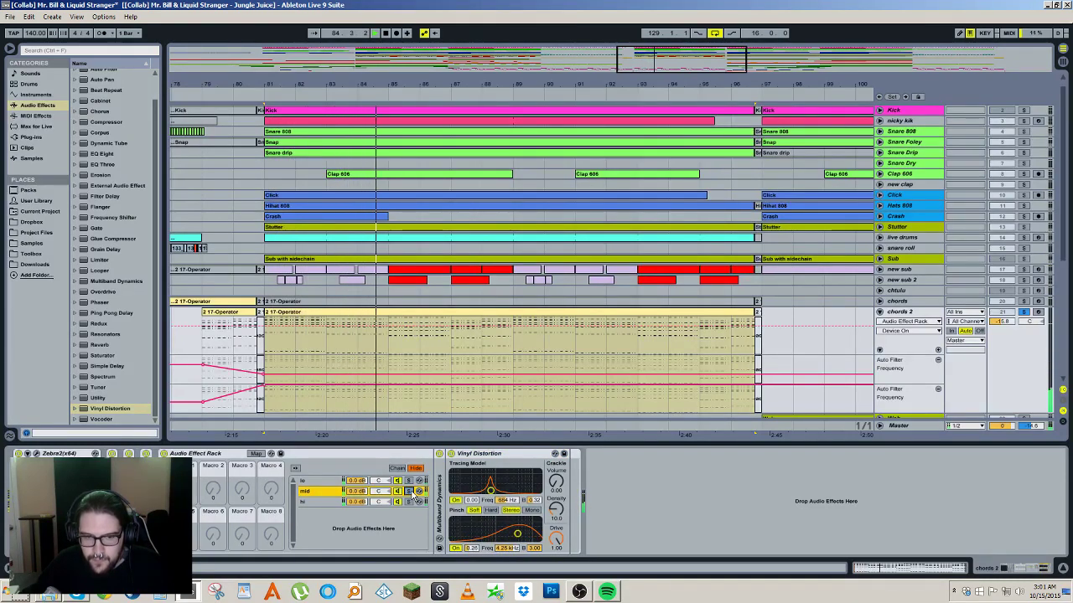
pyautogui.click(409, 493)
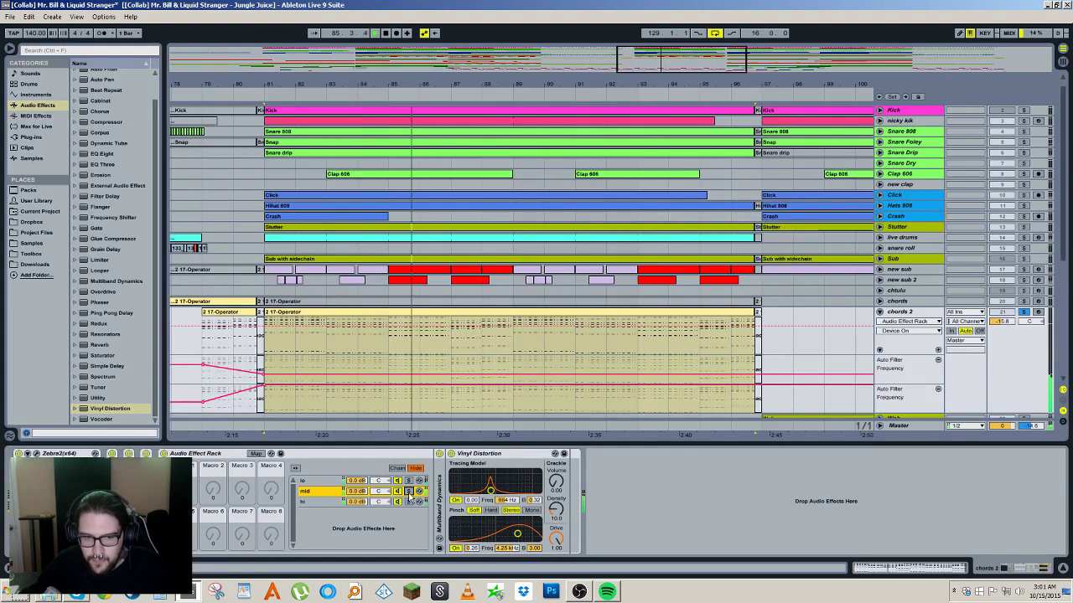
pyautogui.press('space')
pyautogui.press('space')
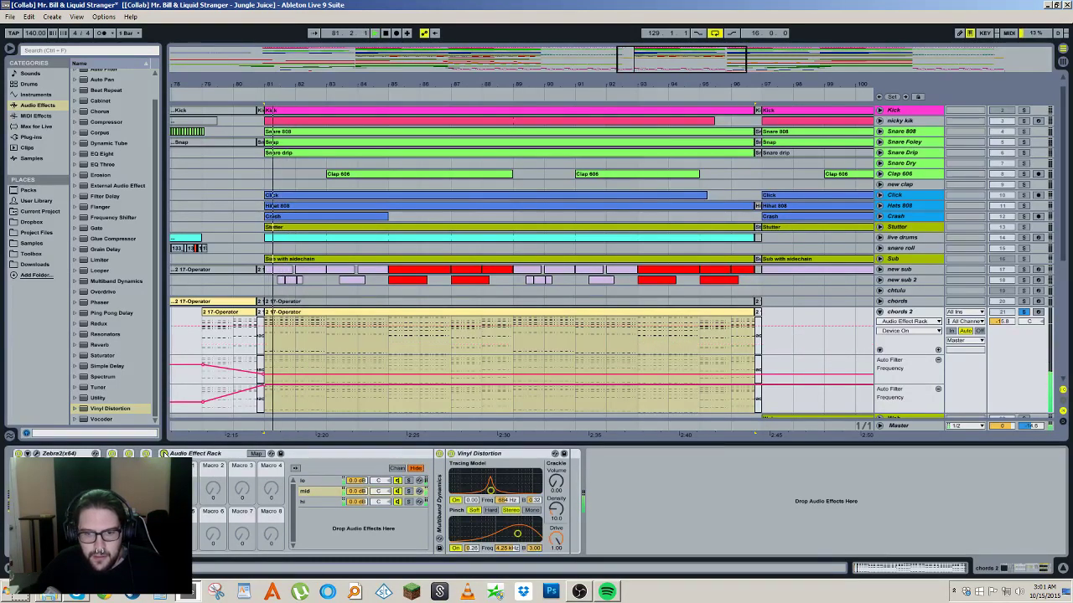
# Step: Solo the hi chain, add an EQ Eight after its Multiband Dynamics and set its mode to Stereo
pyautogui.click(419, 504)
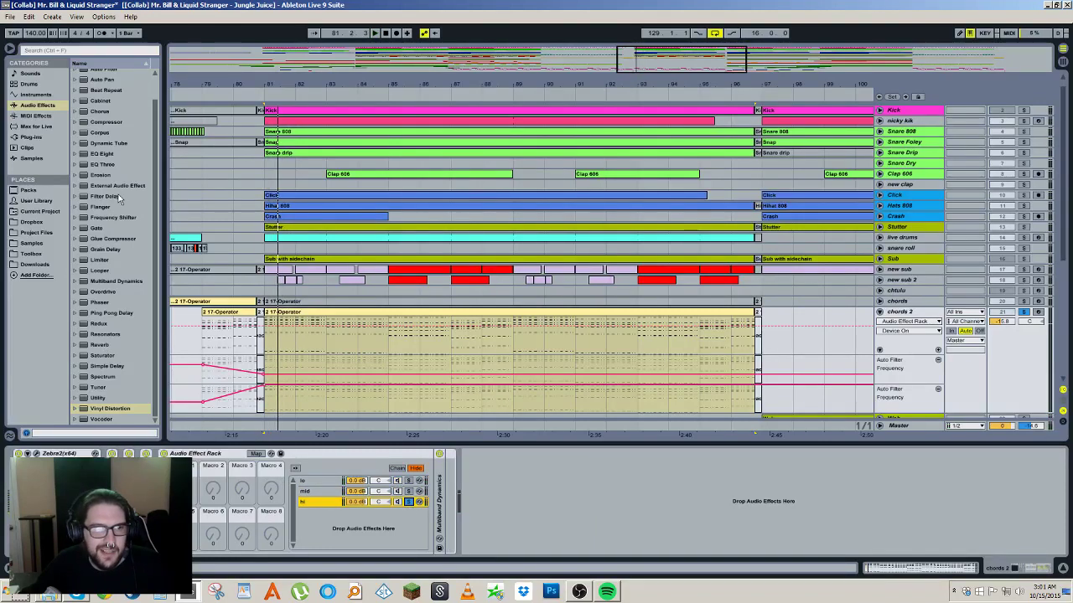
pyautogui.moveTo(103, 154)
pyautogui.mouseDown()
pyautogui.moveTo(251, 351)
pyautogui.moveTo(461, 503)
pyautogui.moveTo(447, 486)
pyautogui.mouseUp()
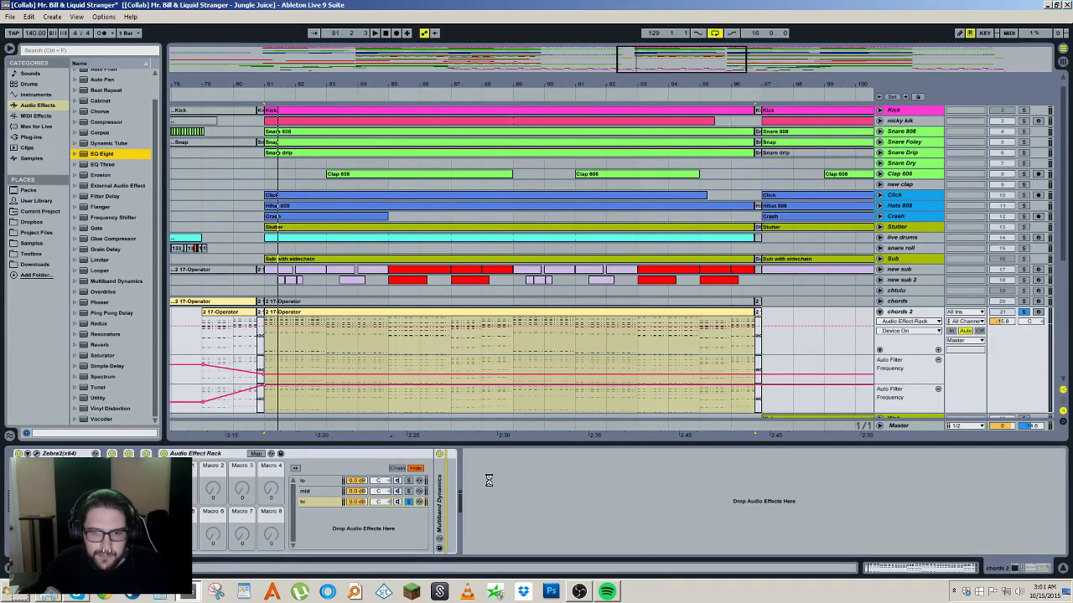
pyautogui.click(702, 482)
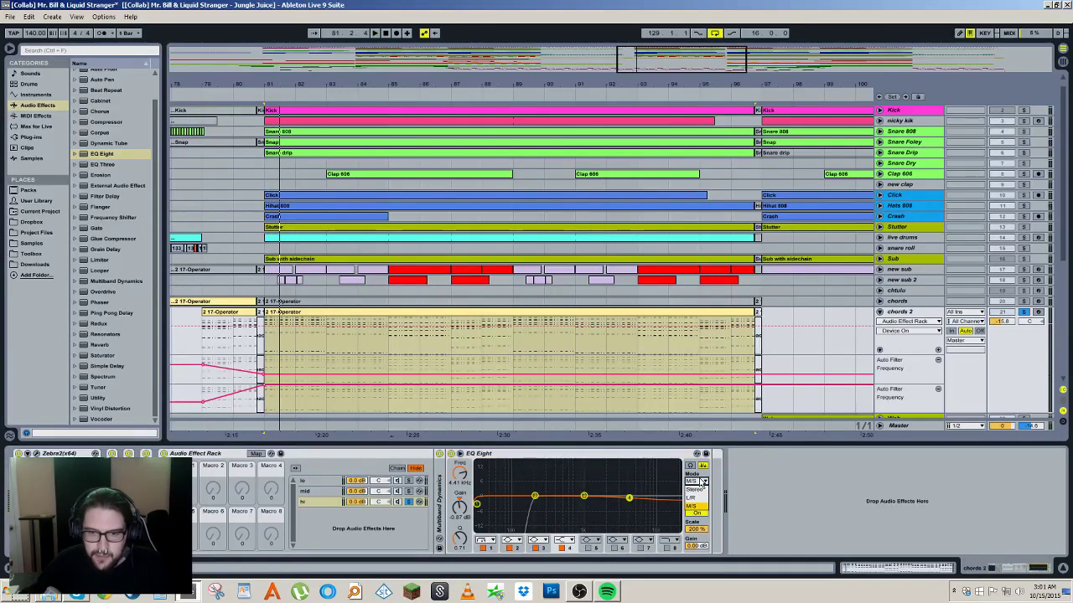
pyautogui.click(695, 489)
# Step: Shape band 4 of the hi chain's EQ Eight to 1.88 kHz, -3.00 dB gain and a Q of 0.66 during playback
pyautogui.moveTo(628, 499); pyautogui.dragTo(625, 501)
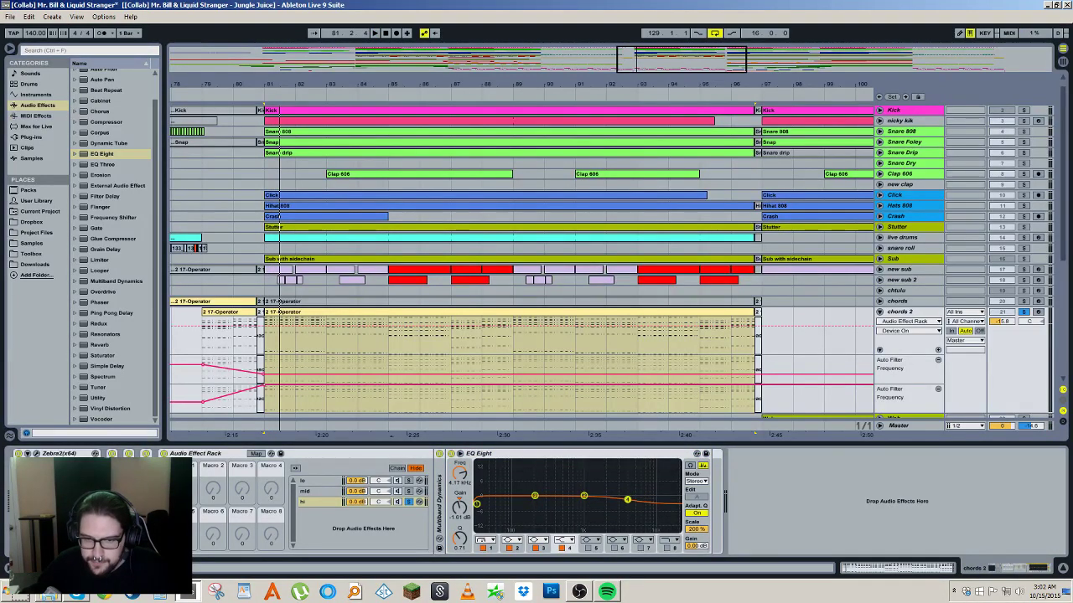
pyautogui.moveTo(455, 533); pyautogui.dragTo(456, 523)
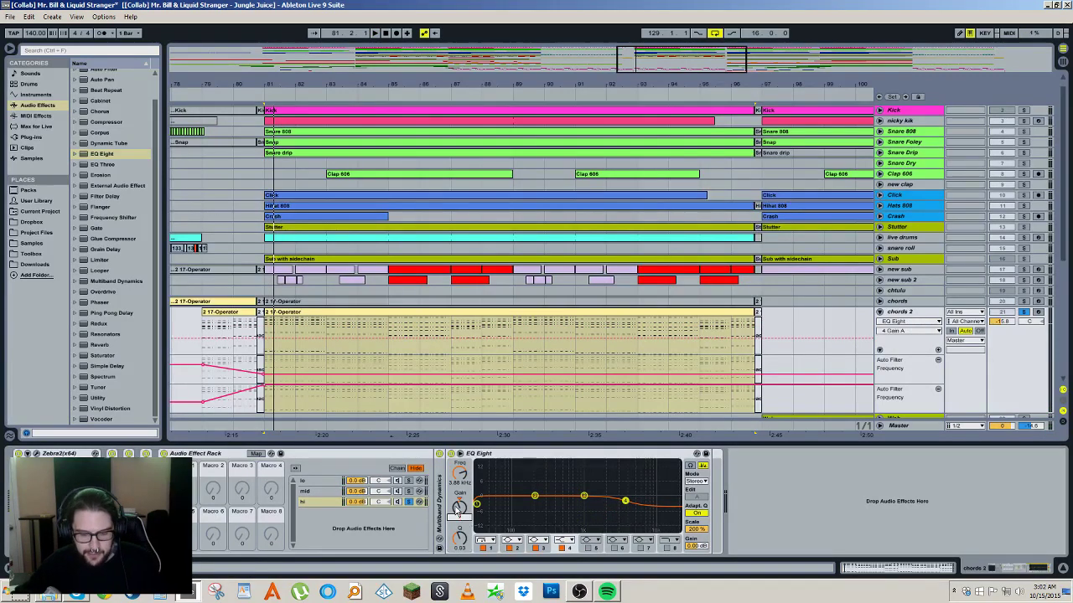
pyautogui.moveTo(460, 537); pyautogui.dragTo(460, 550)
pyautogui.press('space')
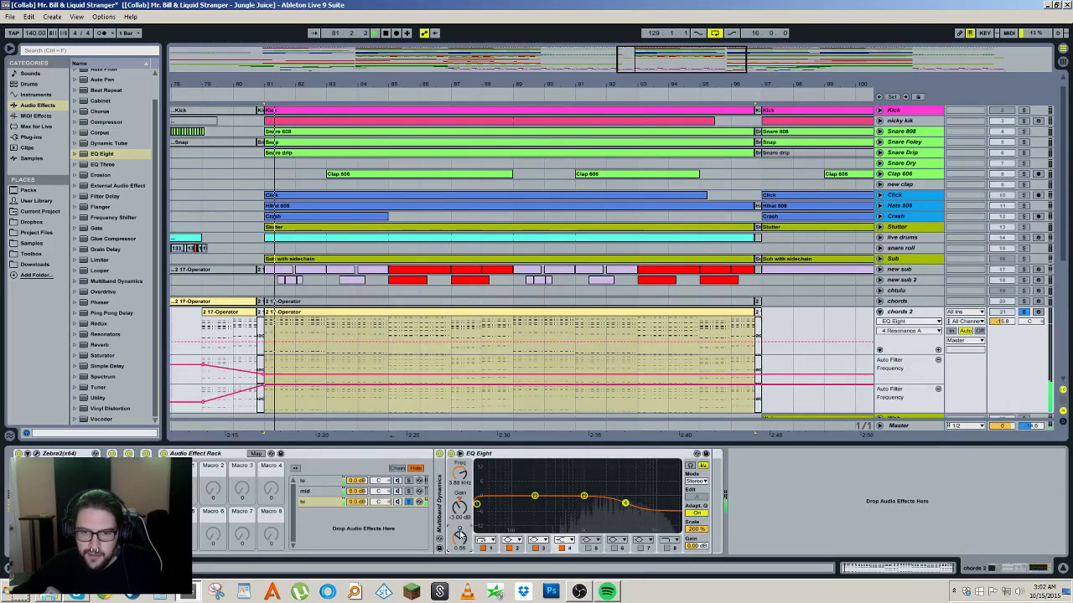
pyautogui.moveTo(625, 503); pyautogui.dragTo(603, 503)
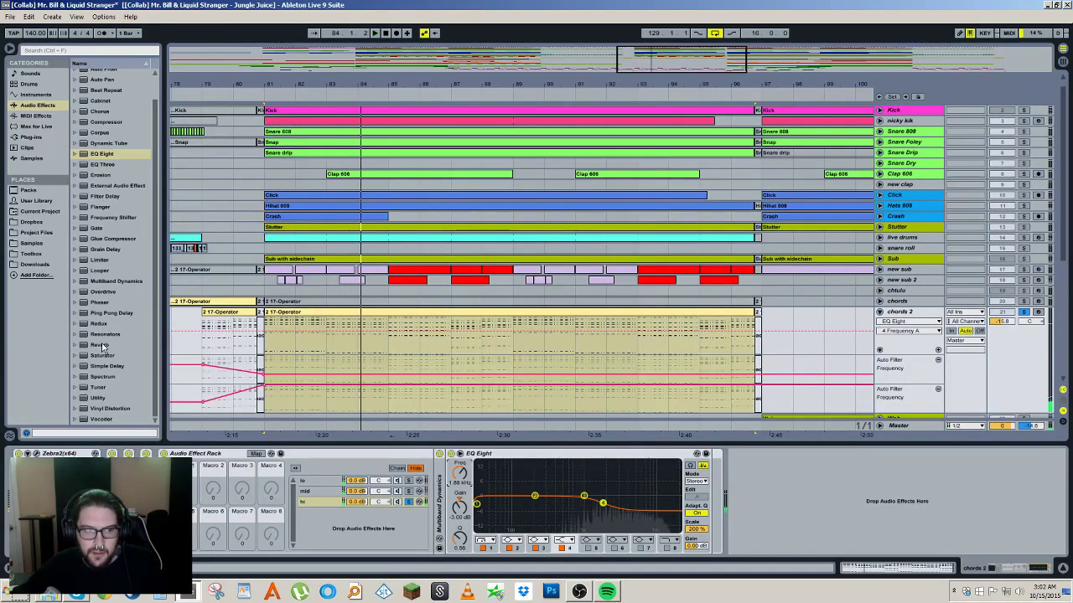
# Step: Add the Uhbik-A(x64) plug-in after the EQ Eight in the hi chain
pyautogui.click(31, 137)
pyautogui.scroll(-5, 115, 353)
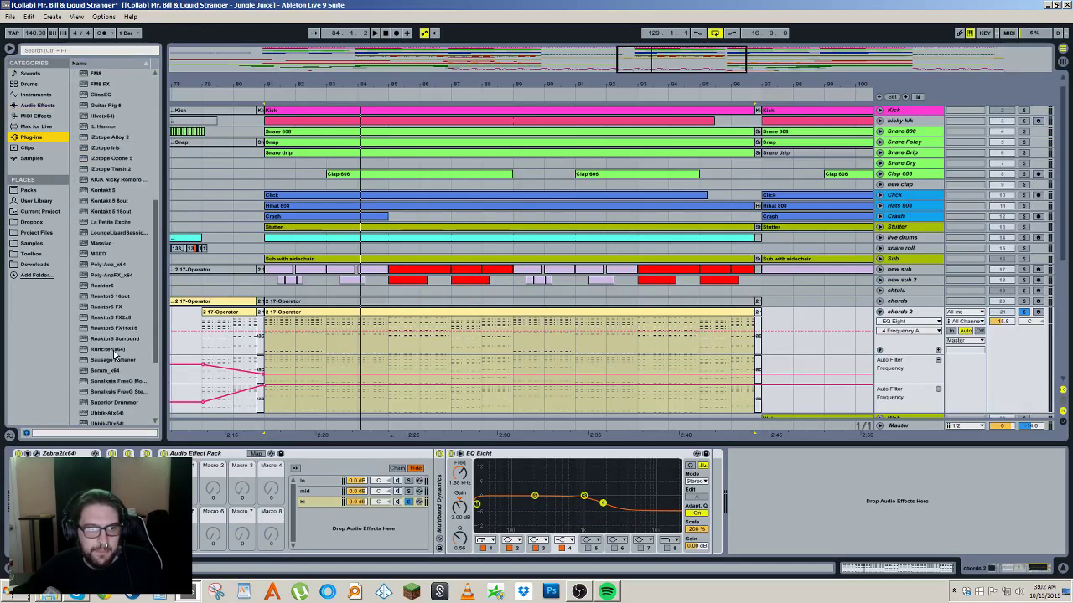
pyautogui.scroll(-4, 115, 354)
pyautogui.doubleClick(106, 291)
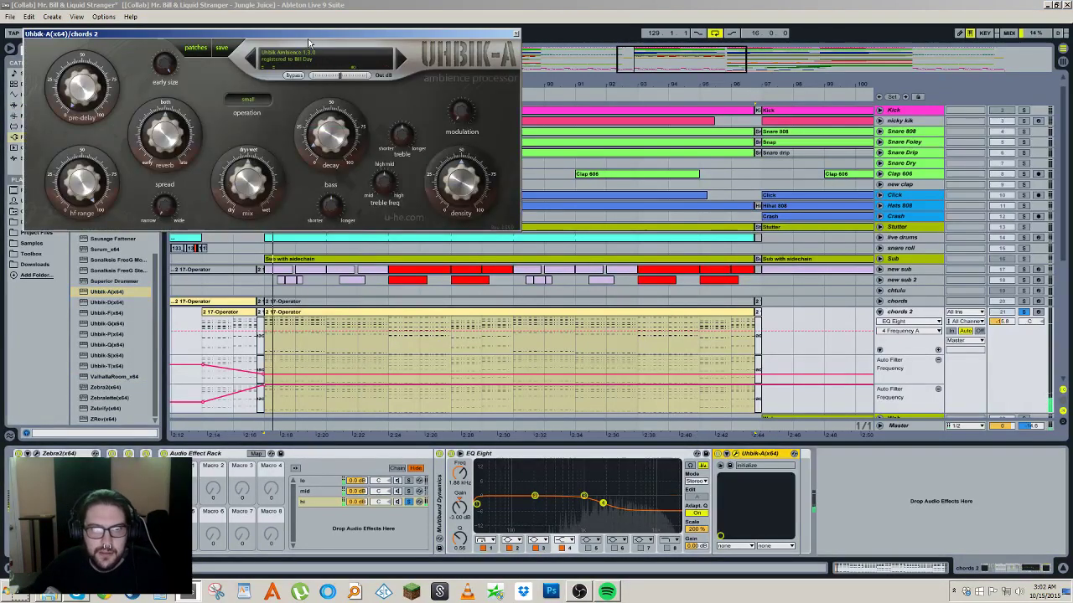
pyautogui.moveTo(251, 33); pyautogui.dragTo(457, 135)
# Step: Set the Uhbik-A mix to 6.00, the EQ Eight output gain to 3.38 dB, and its band 4 to 1.94 kHz at -0.62 dB
pyautogui.moveTo(369, 237); pyautogui.dragTo(370, 221)
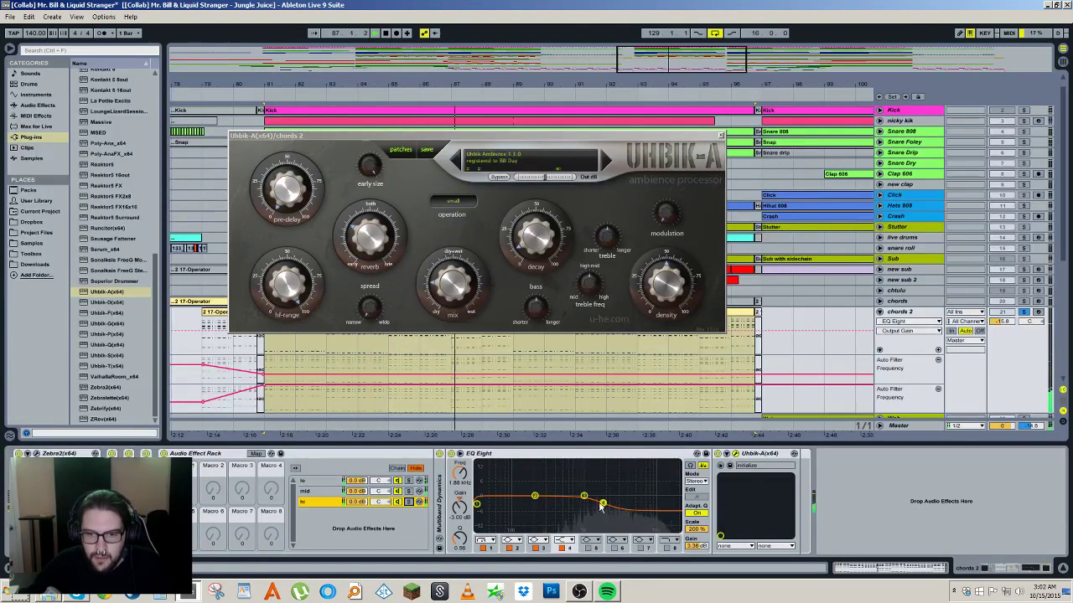
pyautogui.moveTo(452, 284)
pyautogui.mouseDown()
pyautogui.moveTo(458, 332)
pyautogui.moveTo(452, 285)
pyautogui.mouseUp()
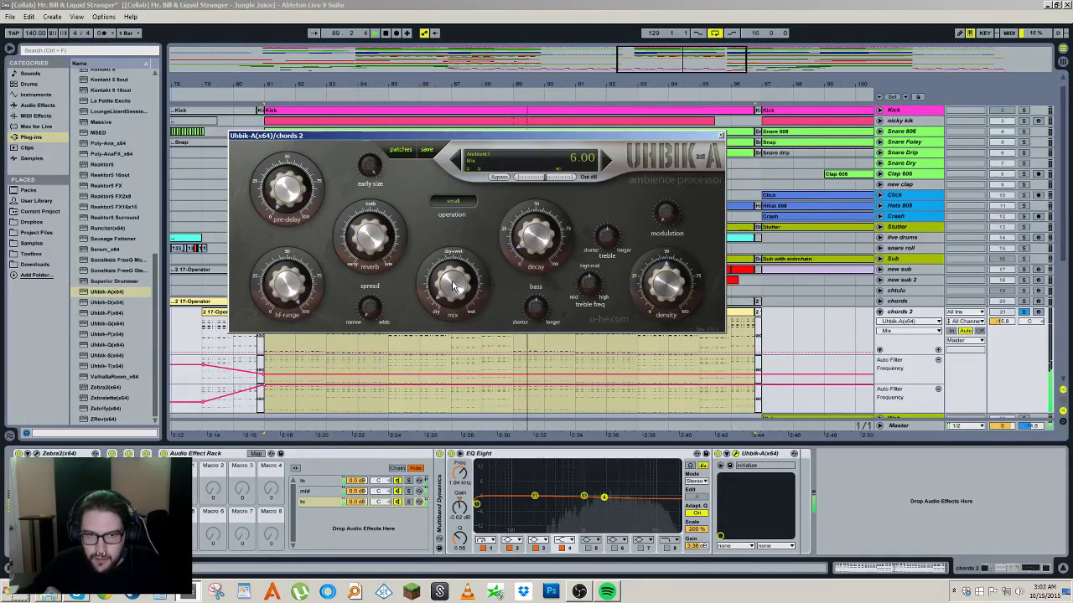
# Step: Solo the hi chain, adjust the Uhbik-A decay and switch its operation to direct
pyautogui.click(408, 501)
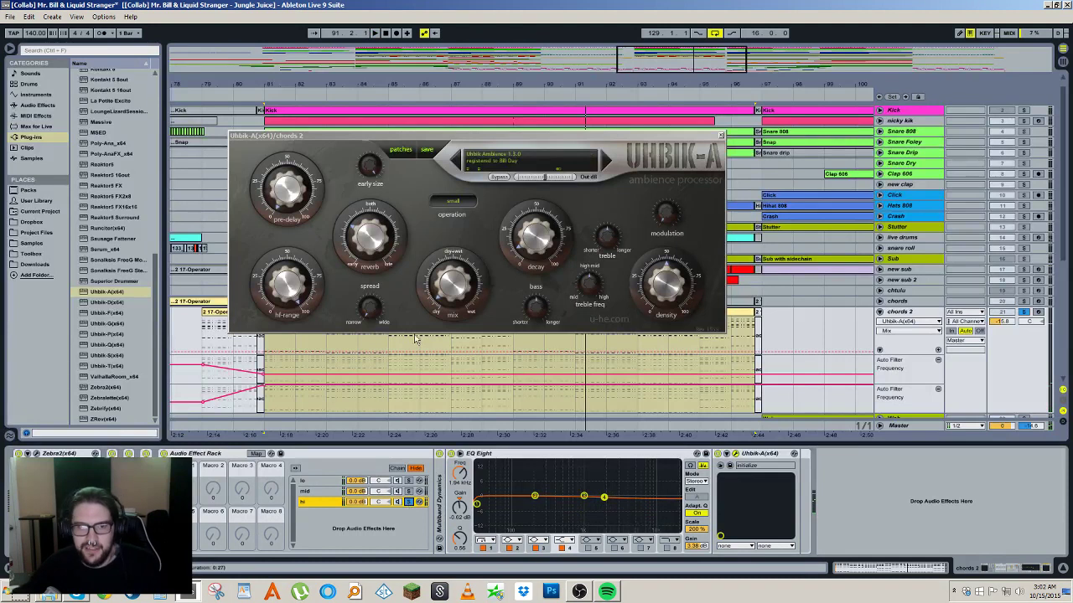
pyautogui.click(362, 244)
pyautogui.moveTo(538, 237); pyautogui.dragTo(550, 204)
pyautogui.press('space')
pyautogui.click(461, 204)
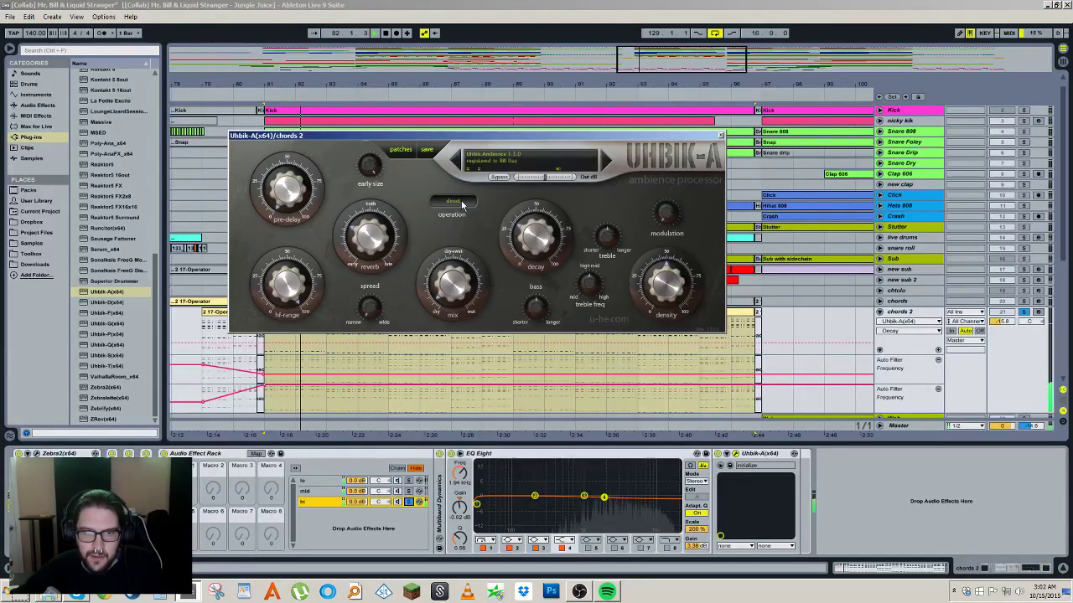
# Step: Unsolo the hi chain and compare the full chords 2 sound with the Audio Effect Rack bypassed and enabled
pyautogui.click(409, 503)
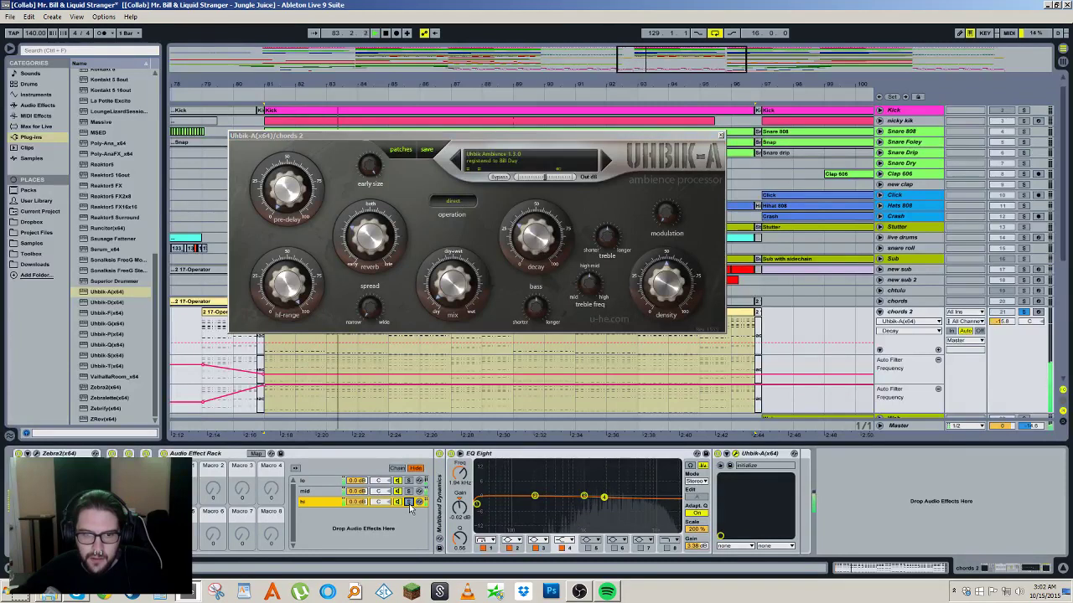
pyautogui.click(305, 502)
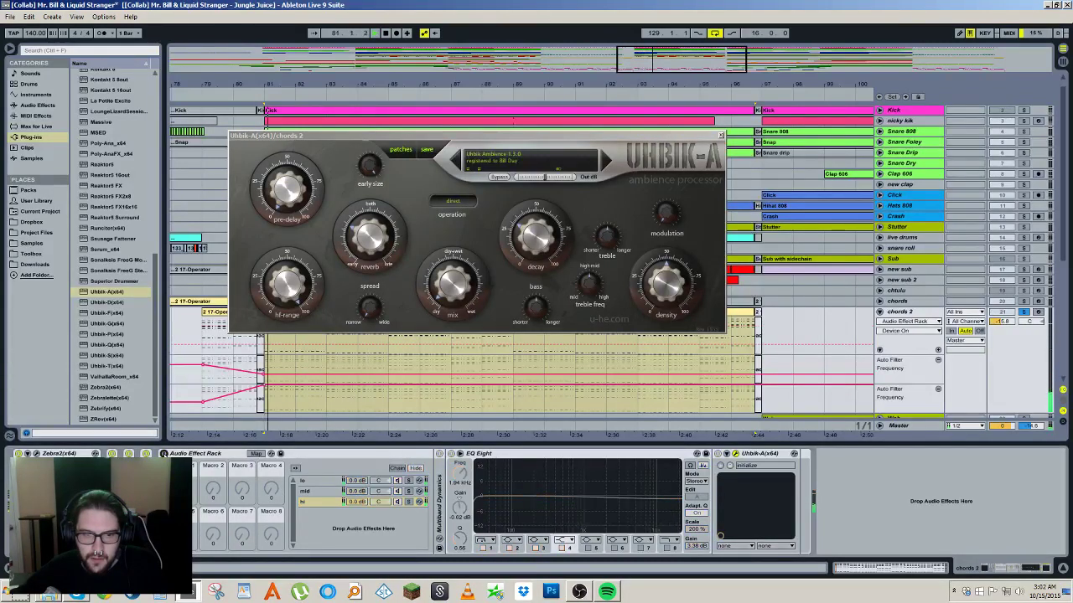
pyautogui.press('space')
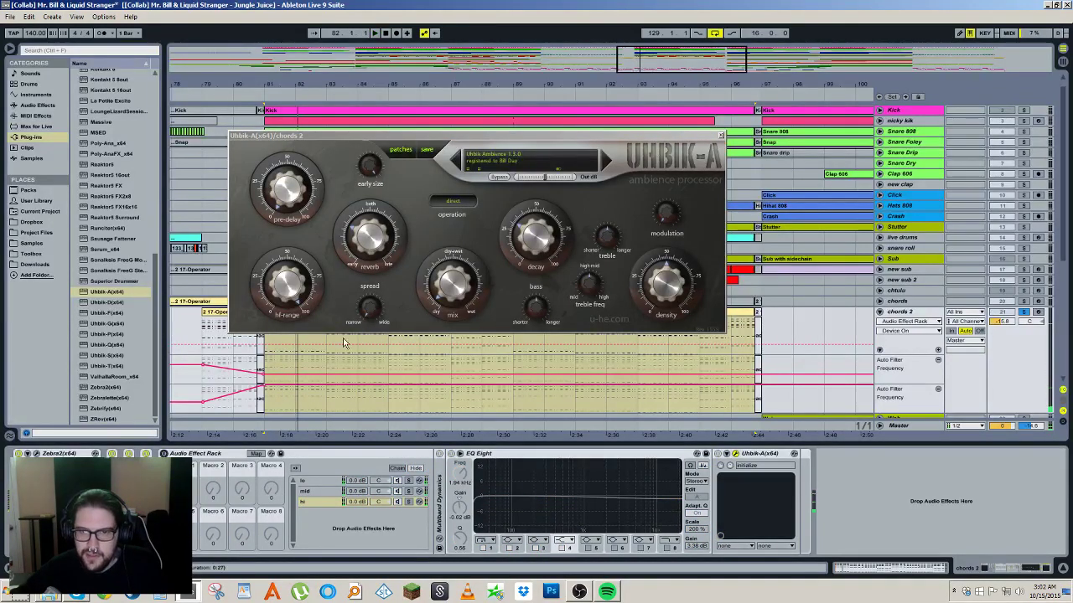
pyautogui.click(720, 136)
pyautogui.press('space')
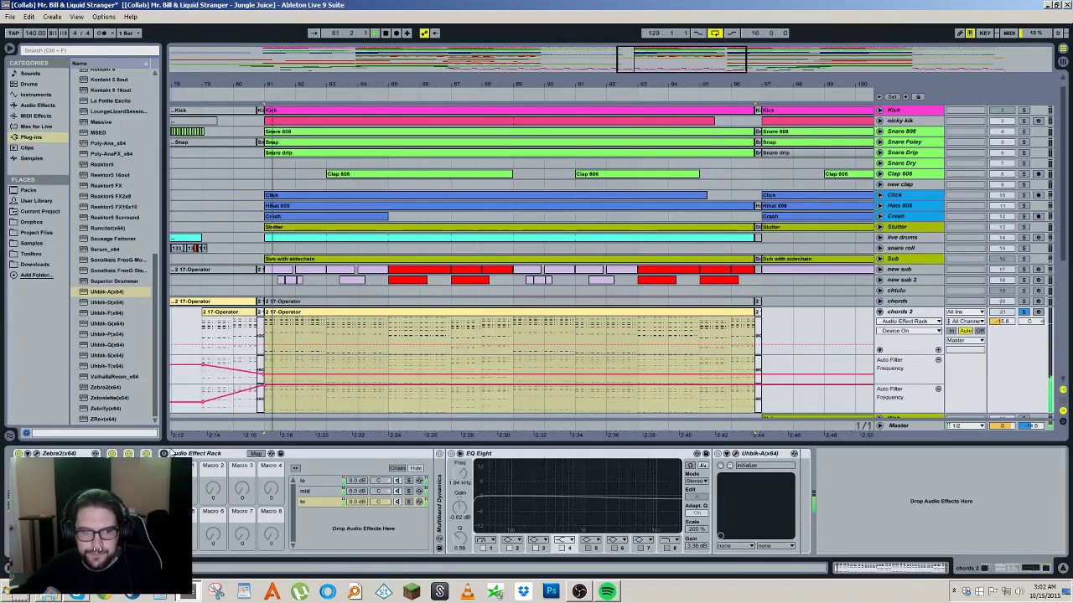
pyautogui.click(356, 501)
pyautogui.click(164, 454)
pyautogui.press('space')
pyautogui.press('space')
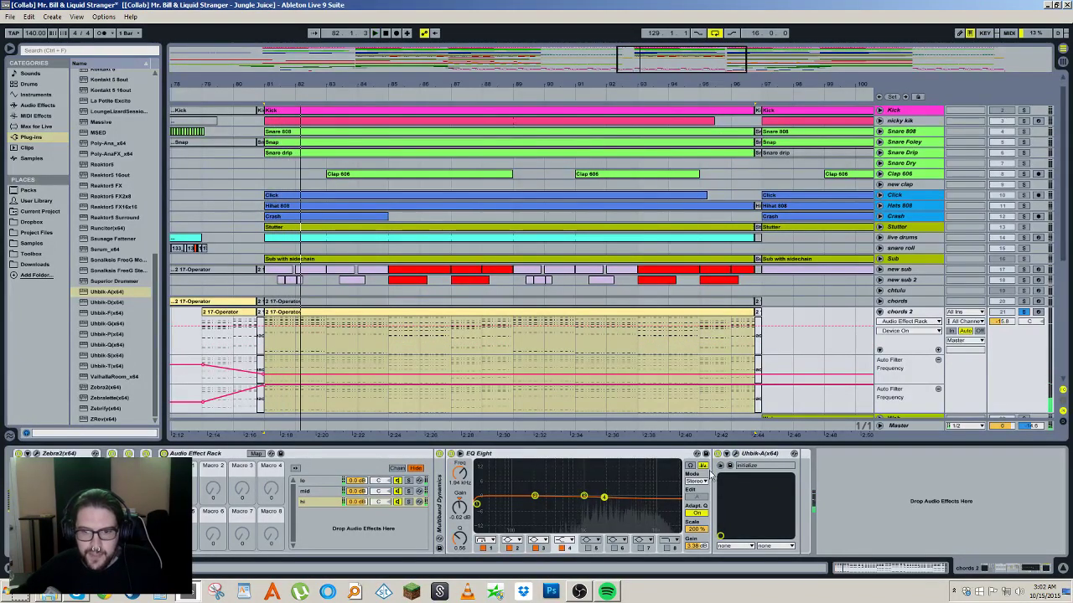
# Step: Set the Uhbik-A decay to 7.00 and its reverb balance to 23.00, and lower the mix
pyautogui.hotkey('ctrl', 'alt', 'p')
pyautogui.moveTo(511, 244); pyautogui.dragTo(529, 268)
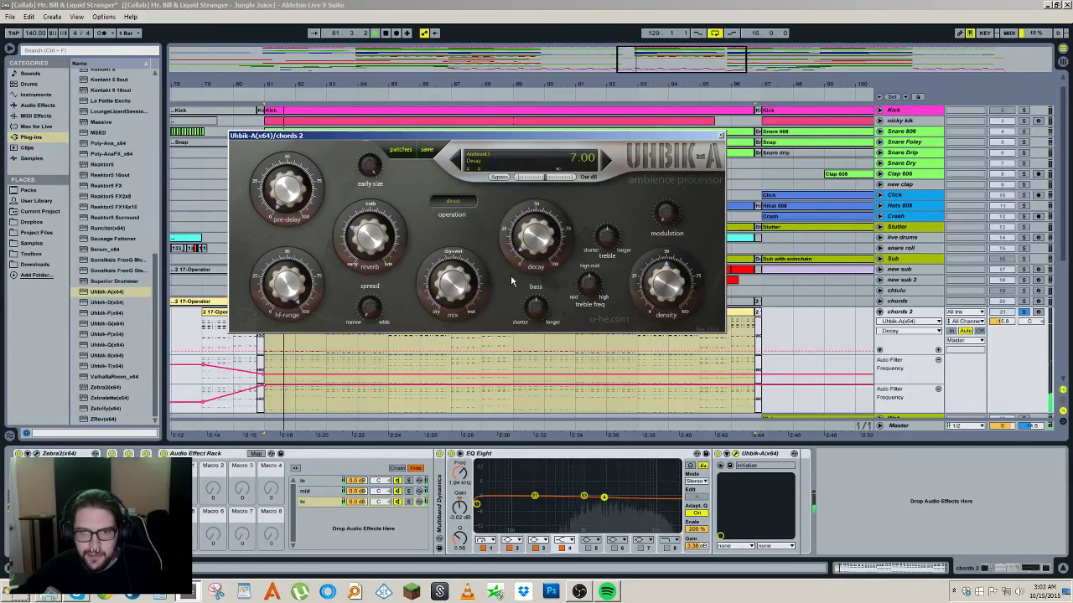
pyautogui.moveTo(369, 238); pyautogui.dragTo(364, 256)
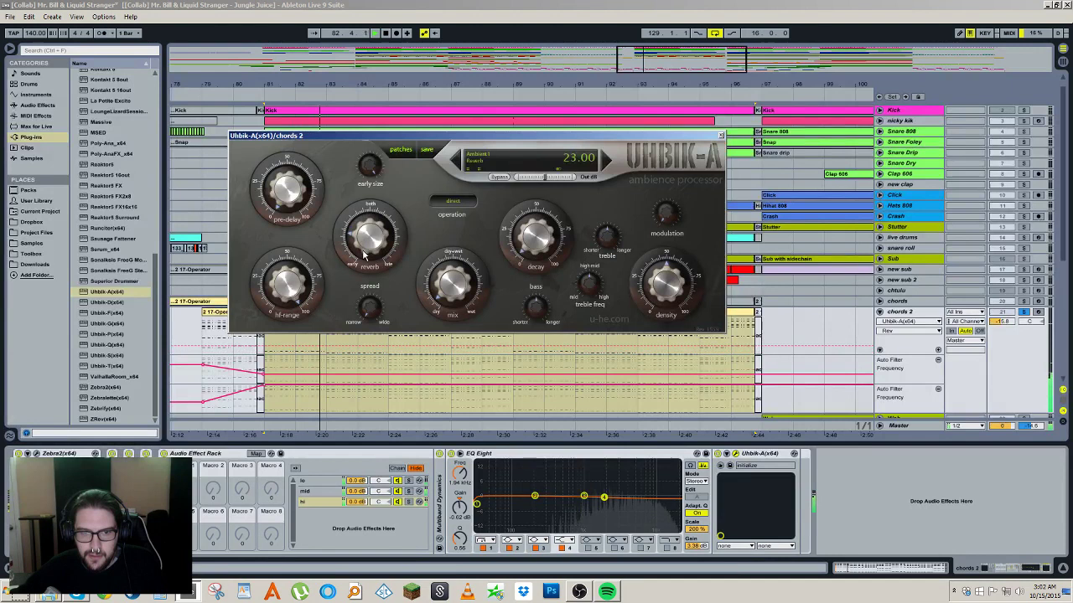
pyautogui.moveTo(452, 281); pyautogui.dragTo(458, 302)
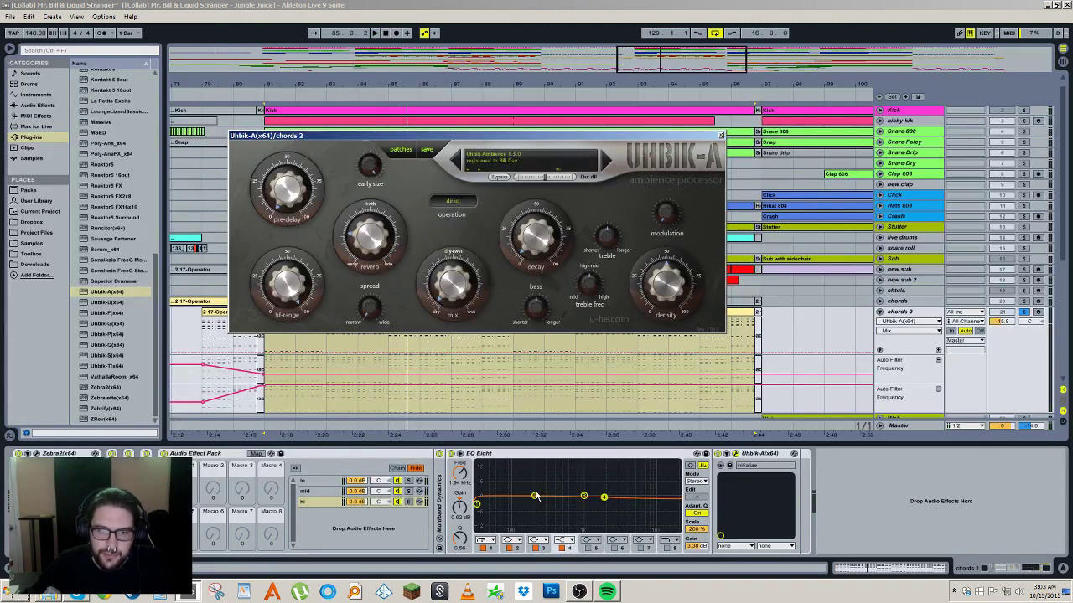
pyautogui.click(721, 135)
pyautogui.click(326, 492)
pyautogui.click(326, 483)
pyautogui.click(325, 491)
pyautogui.click(326, 483)
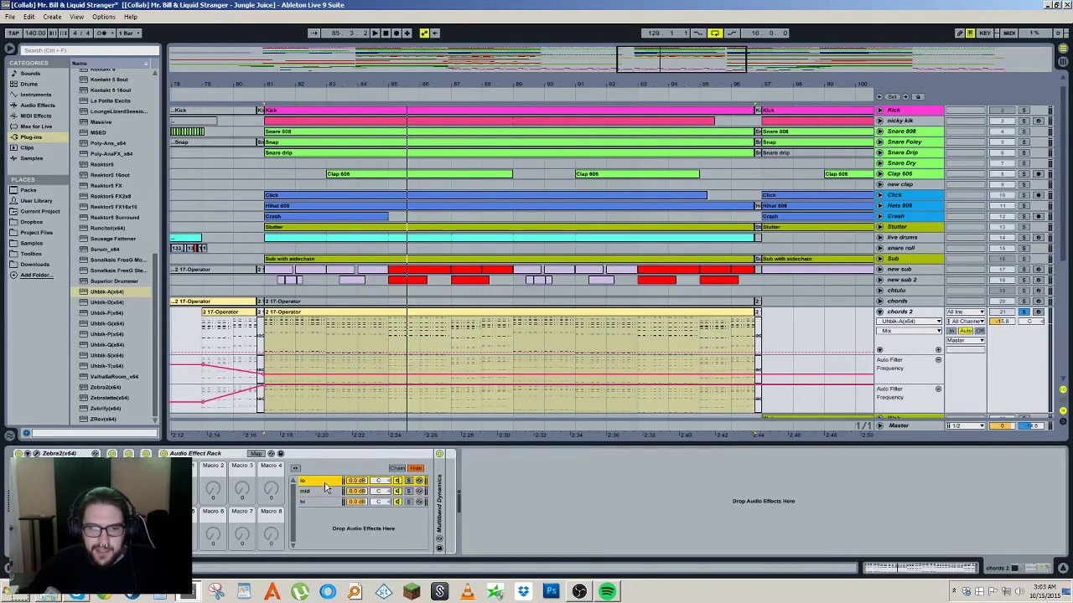
pyautogui.click(324, 491)
# Step: Solo the lo chain, add an Overdrive after its Multiband Dynamics and adjust the Overdrive's filter frequency
pyautogui.click(323, 482)
pyautogui.click(409, 481)
pyautogui.press('space')
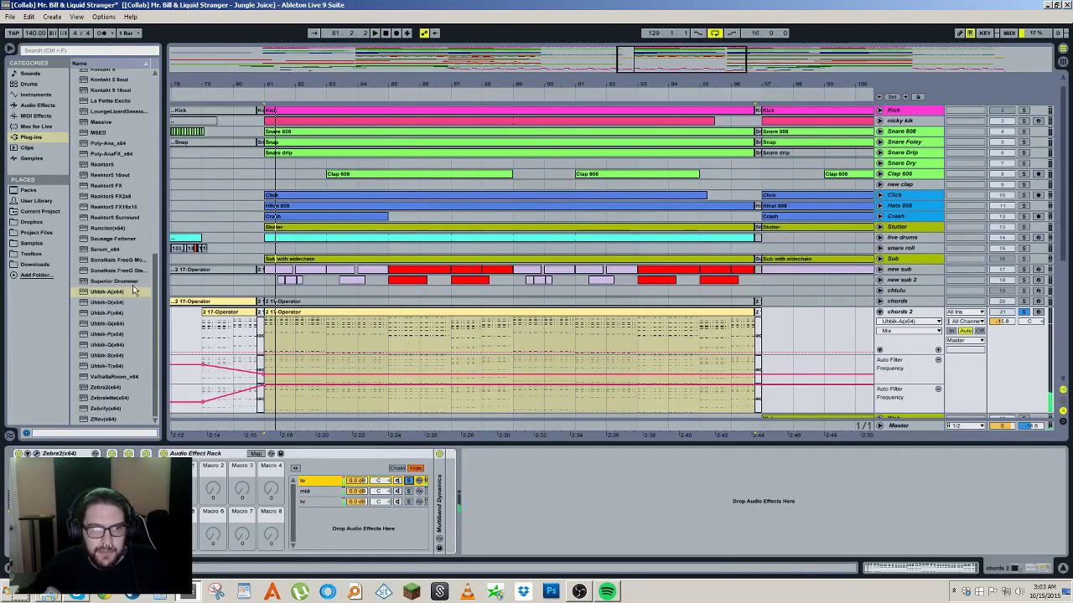
pyautogui.click(42, 105)
pyautogui.click(104, 292)
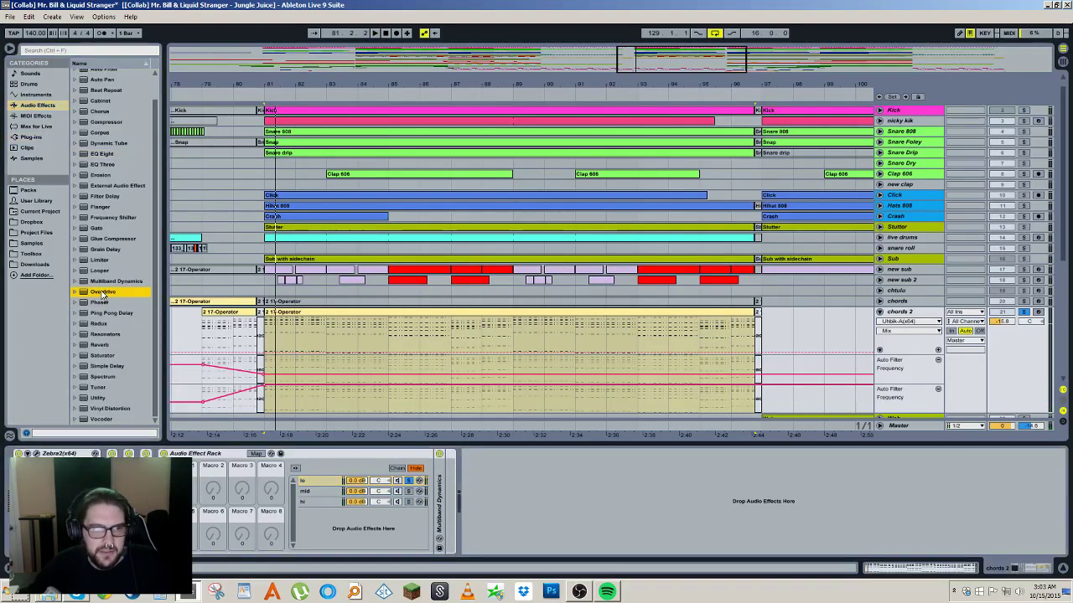
pyautogui.moveTo(448, 475); pyautogui.dragTo(474, 480)
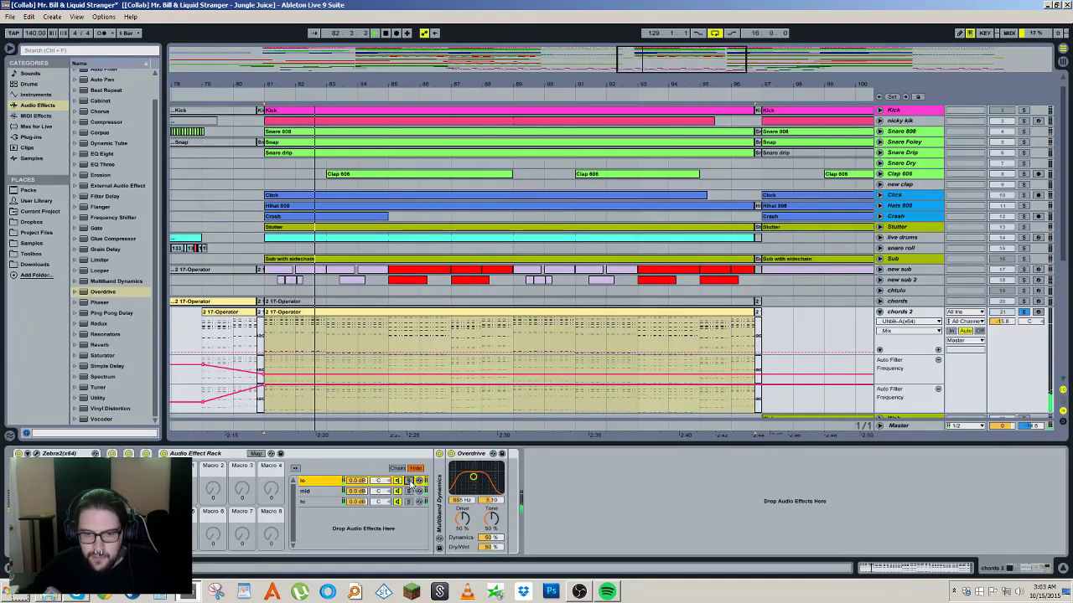
# Step: Add an EQ Eight after the Audio Effect Rack and make its band 1 a low cut at 90.1 Hz
pyautogui.moveTo(101, 153); pyautogui.dragTo(591, 504)
pyautogui.click(565, 541)
pyautogui.click(564, 475)
pyautogui.press('space')
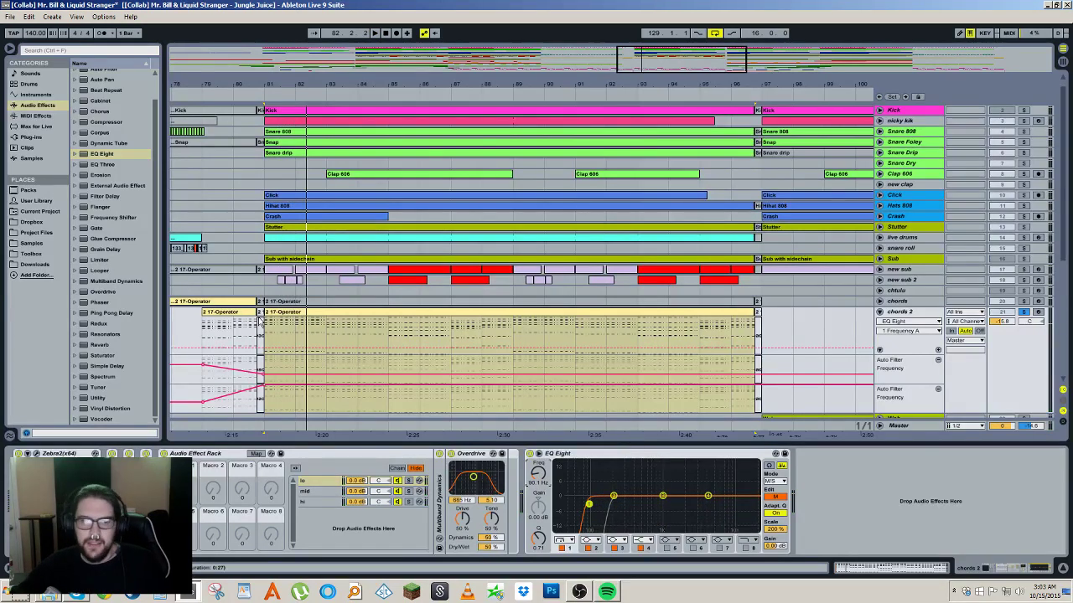
# Step: Unsolo the chords 2 track and group its Audio Effect Rack and the following EQ Eight into one rack
pyautogui.click(226, 315)
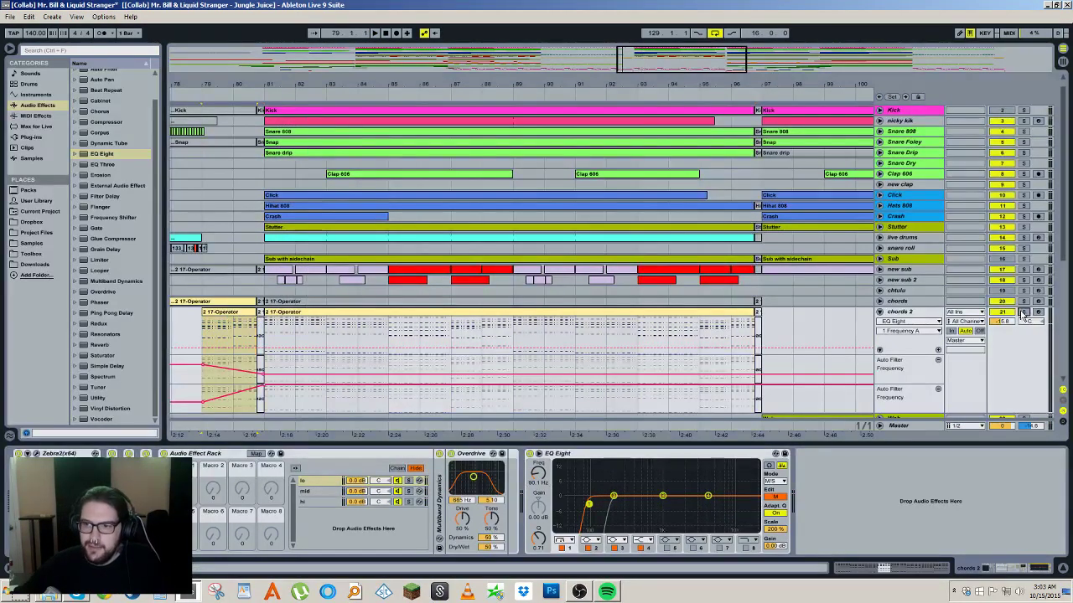
pyautogui.click(548, 455)
pyautogui.keyDown('shift'); pyautogui.click(209, 455); pyautogui.keyUp('shift')
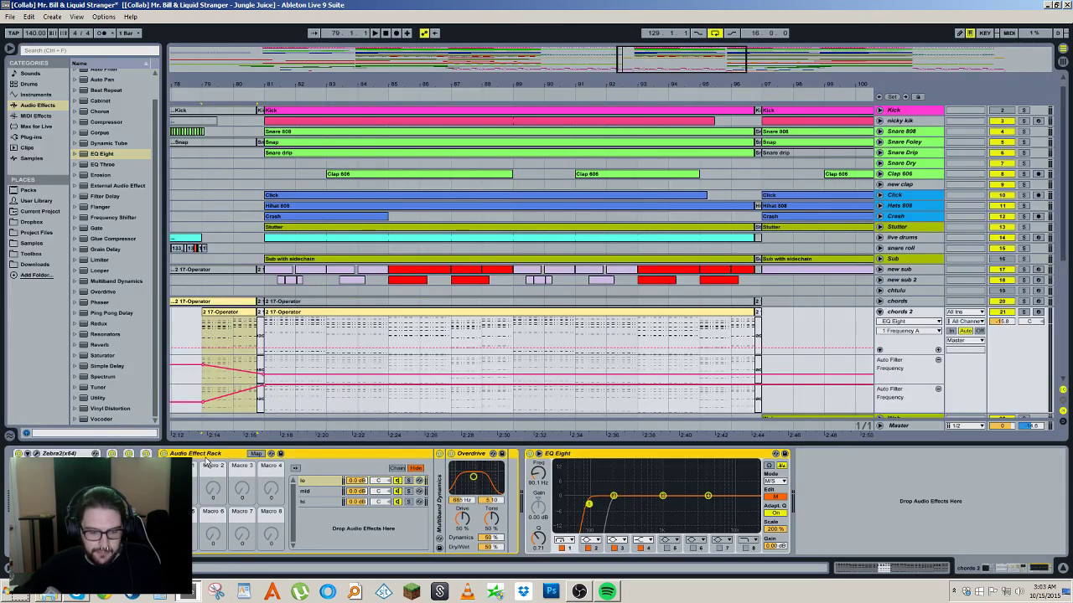
pyautogui.click(216, 457)
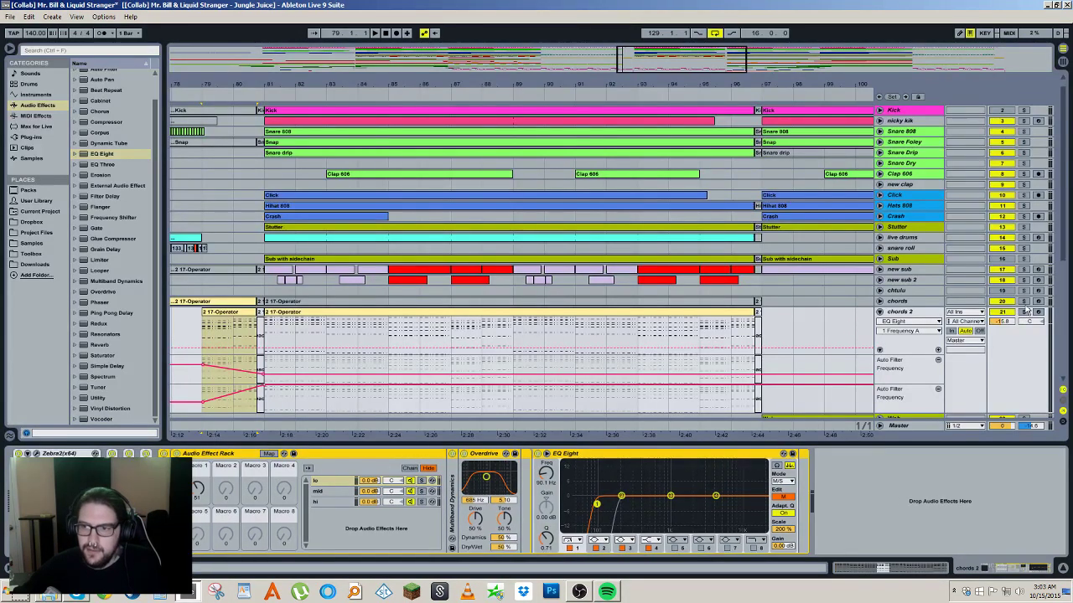
# Step: Play the full mix from bar 79 and set the chords 2 track volume to -15.3 dB
pyautogui.press('space')
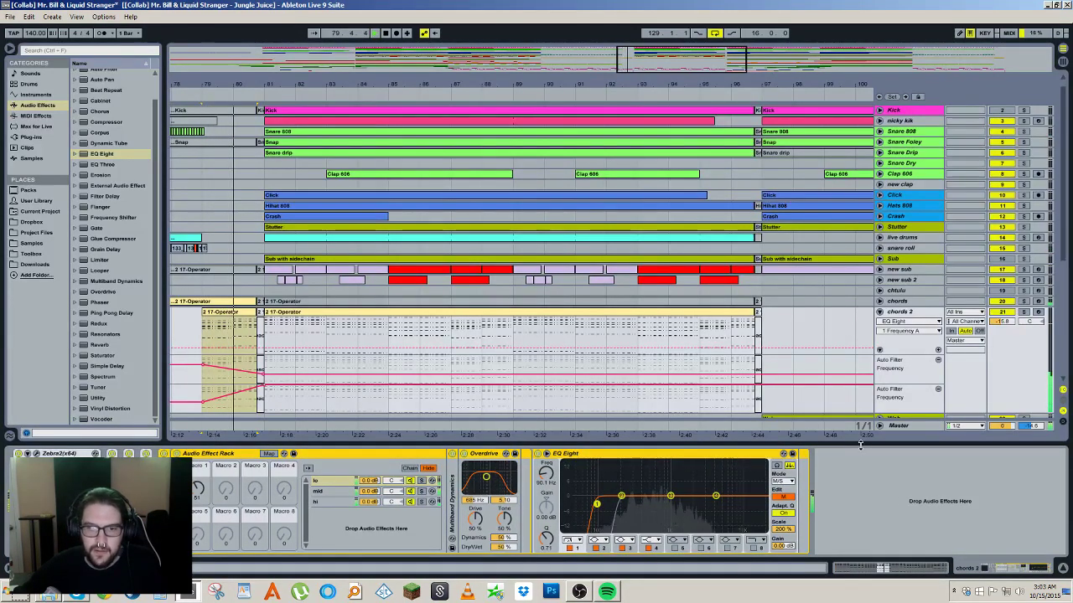
pyautogui.click(813, 352)
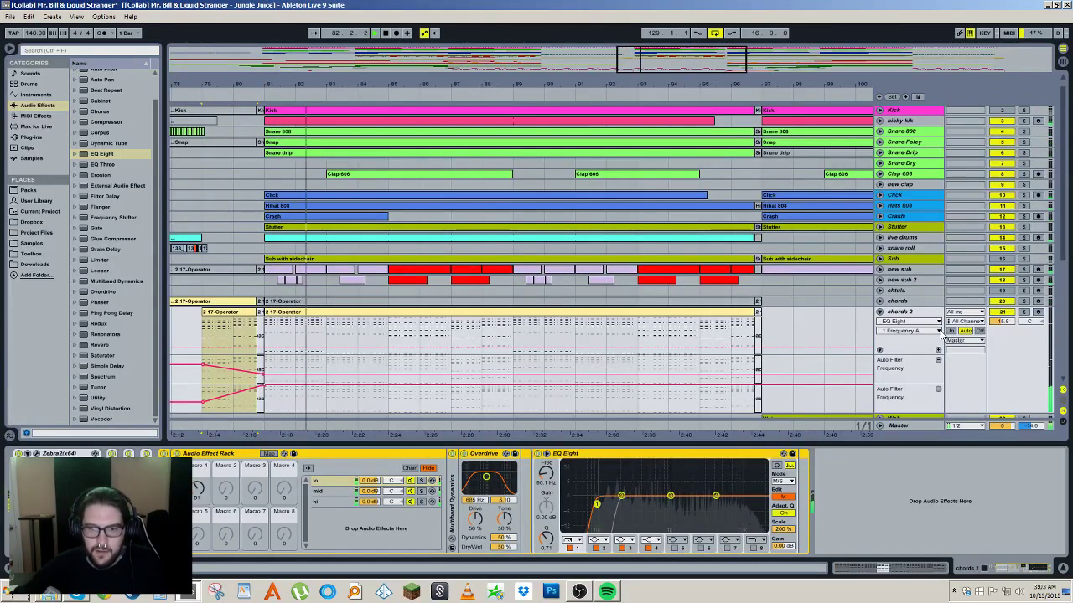
pyautogui.moveTo(1002, 322); pyautogui.dragTo(1002, 319)
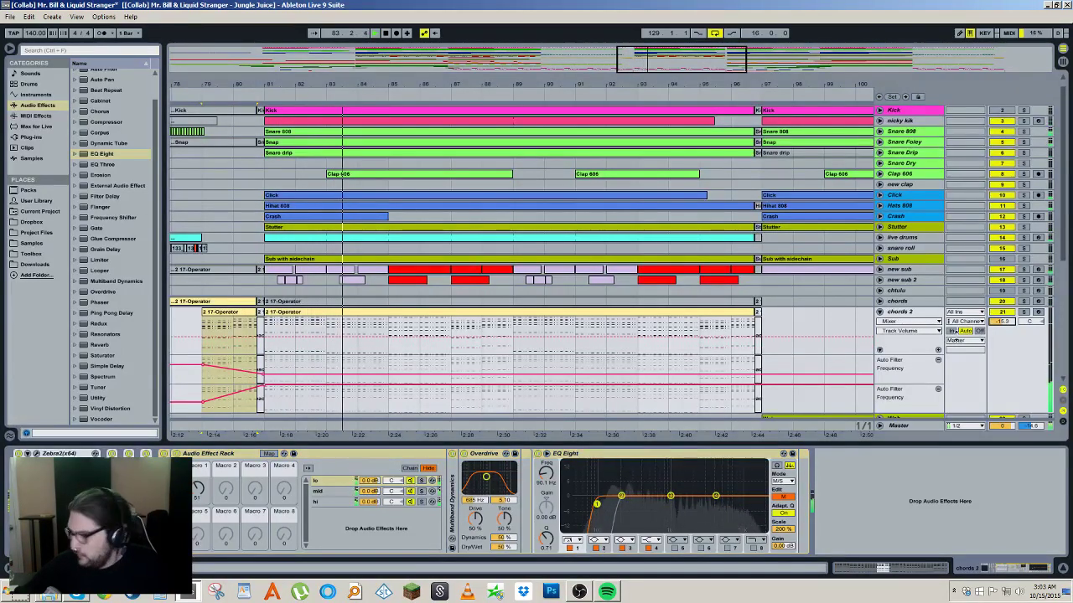
pyautogui.scroll(-5, 782, 327)
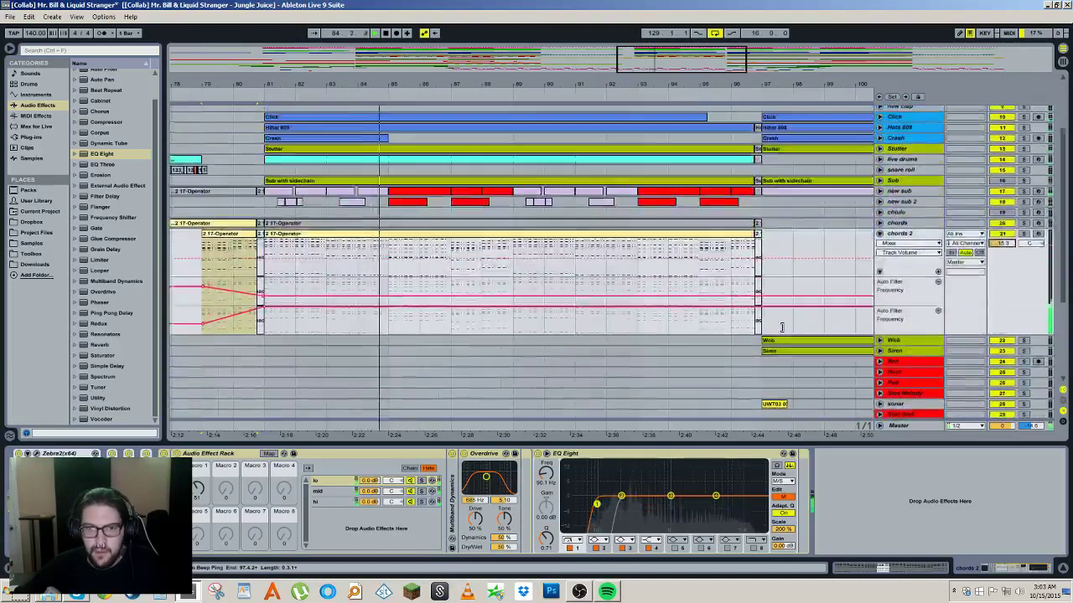
pyautogui.scroll(4, 781, 327)
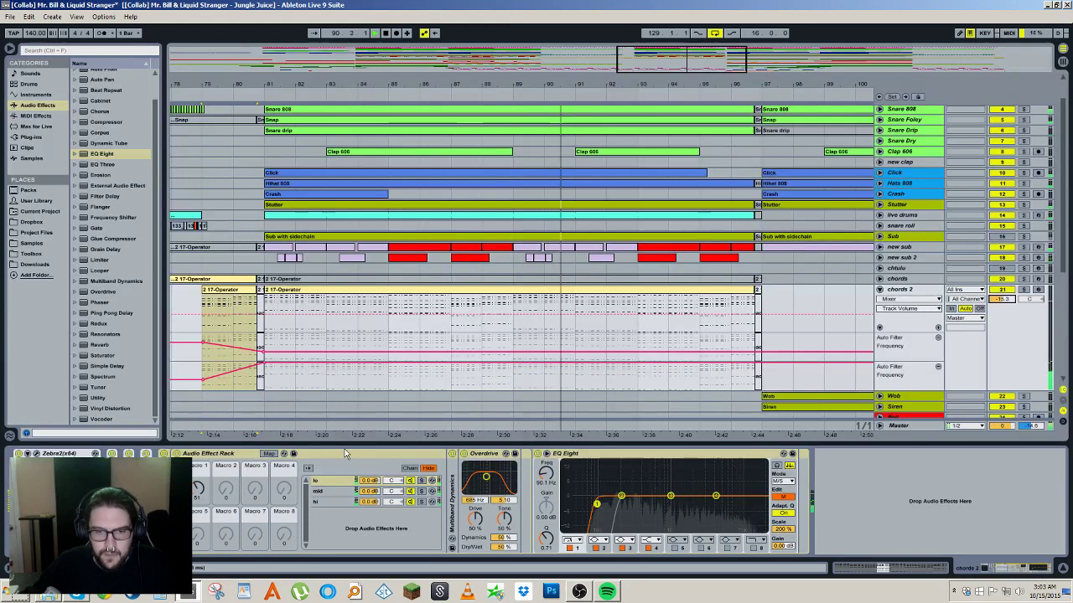
pyautogui.click(192, 460)
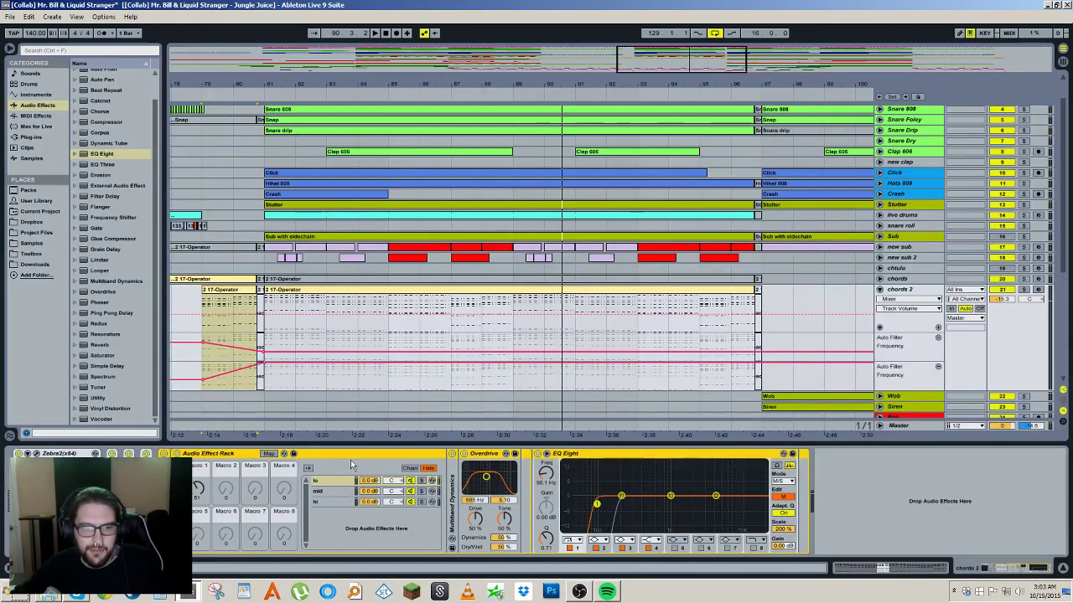
# Step: Ungroup the outer rack on the chords 2 track and delete the EQ Eight that follows the three-band rack
pyautogui.rightClick(195, 457)
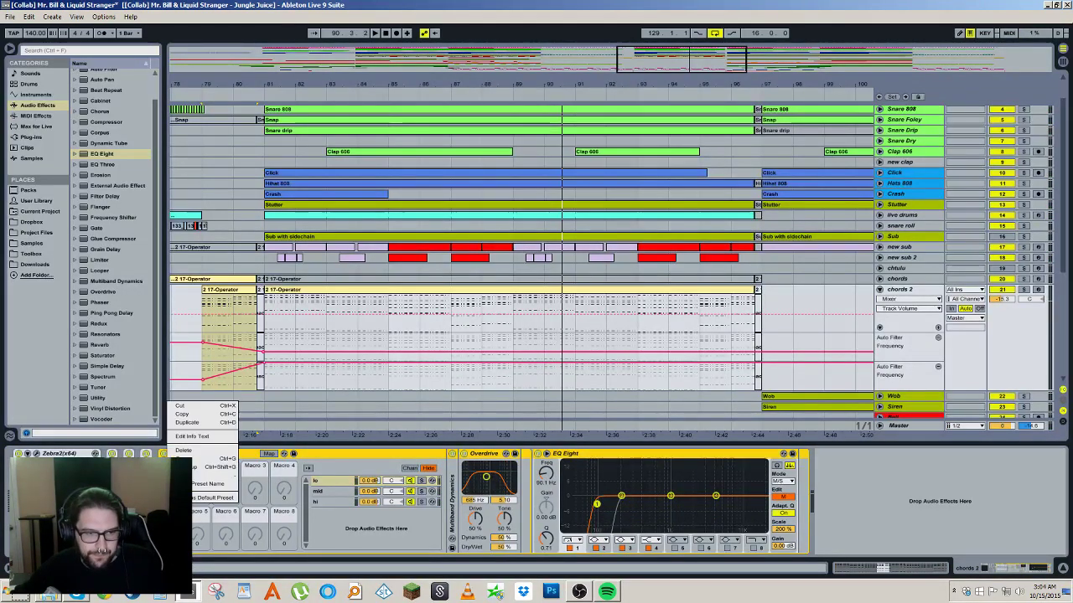
pyautogui.click(212, 470)
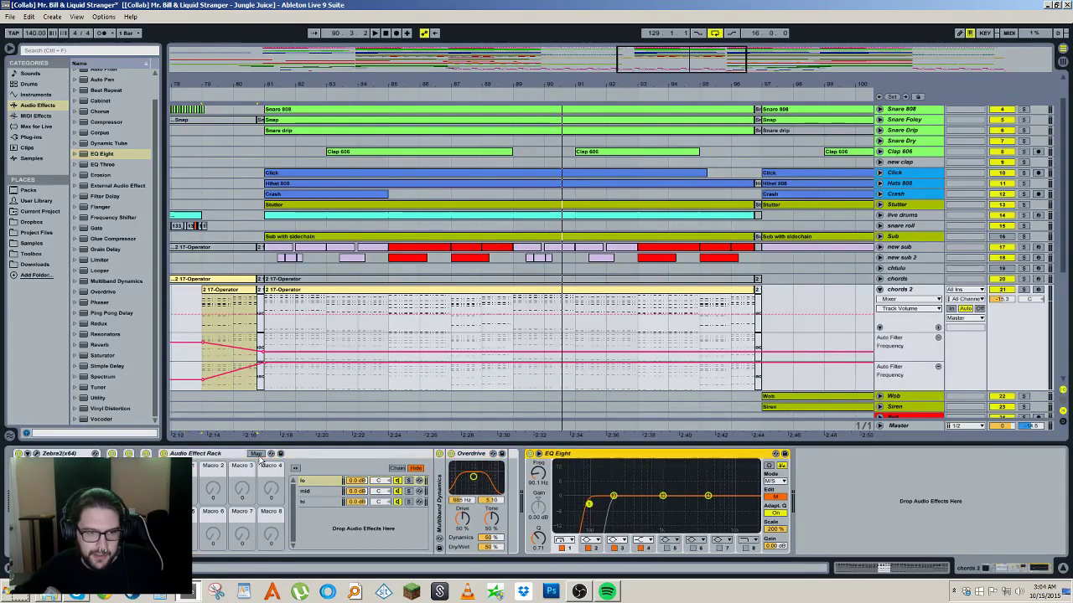
pyautogui.press('Delete')
pyautogui.click(467, 453)
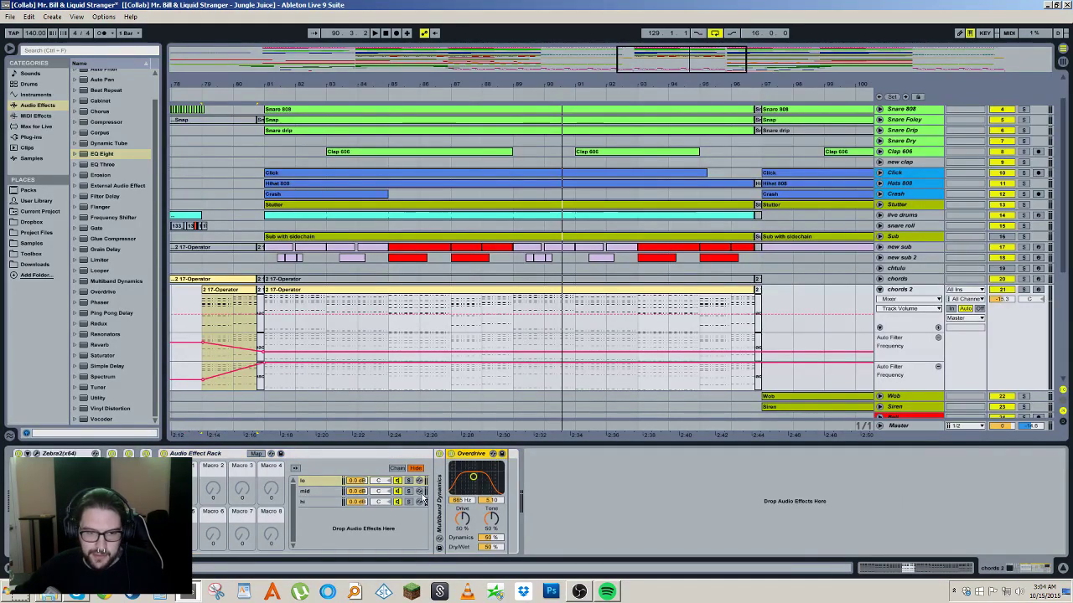
pyautogui.press('Delete')
pyautogui.click(331, 492)
pyautogui.click(476, 455)
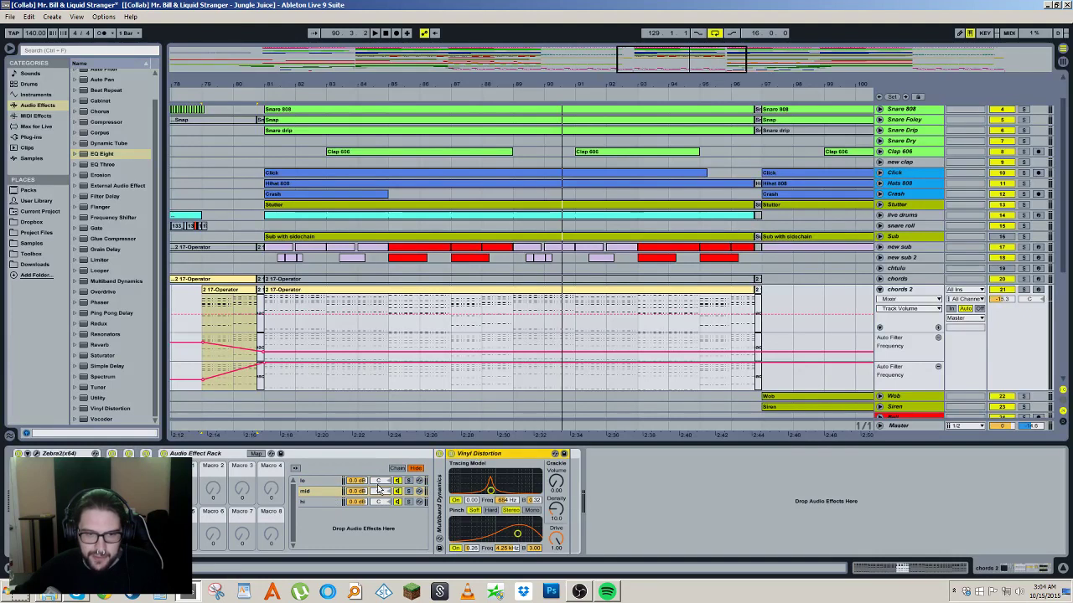
pyautogui.press('Delete')
pyautogui.click(326, 502)
pyautogui.click(485, 457)
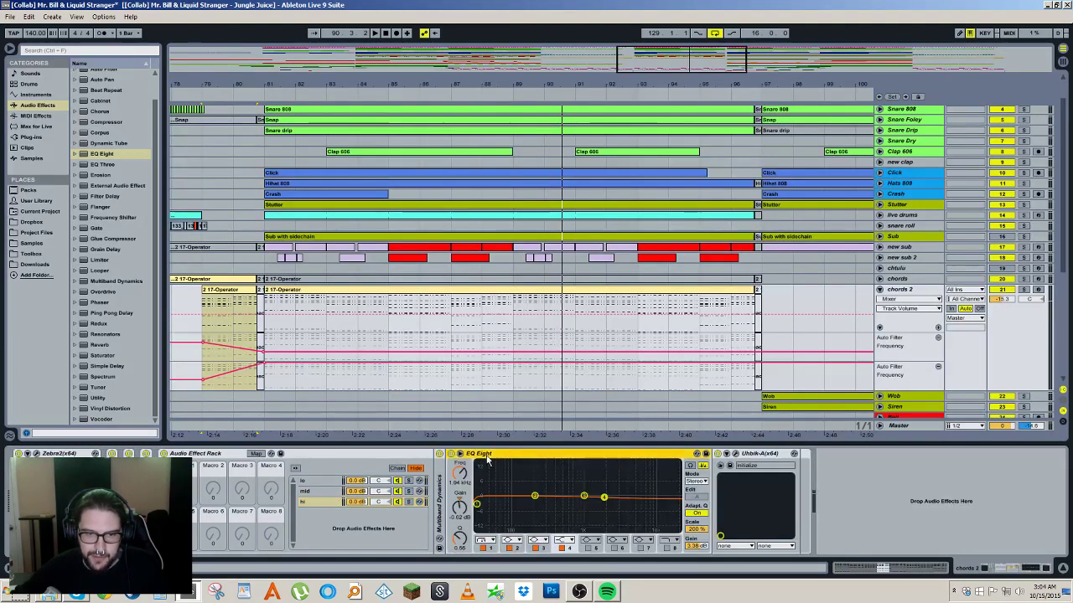
pyautogui.press('Delete')
pyautogui.press('Delete')
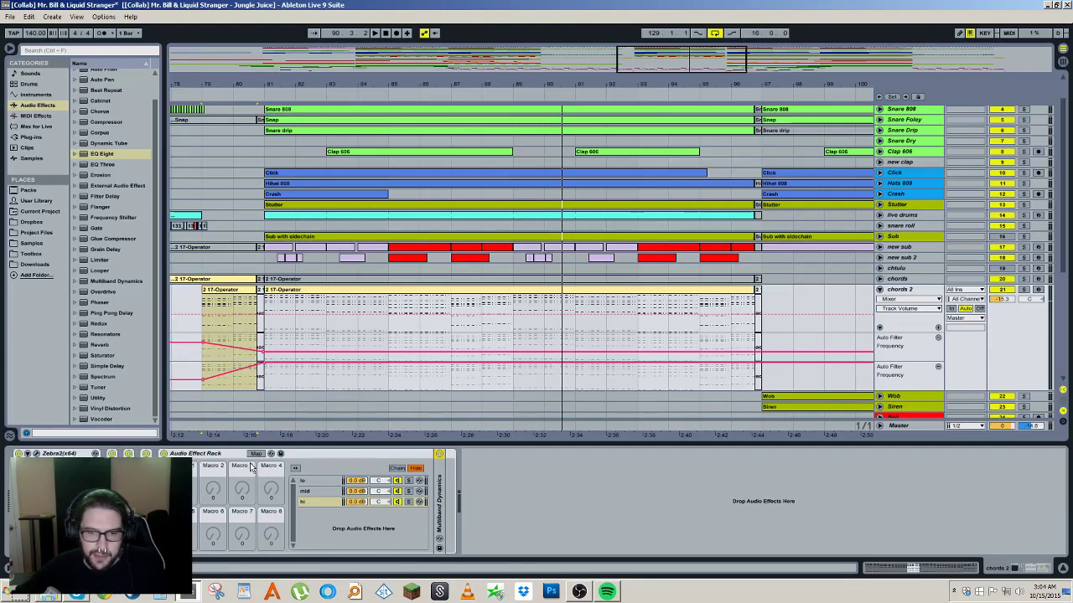
pyautogui.hotkey('ctrl', 'z')
pyautogui.hotkey('ctrl', 'z')
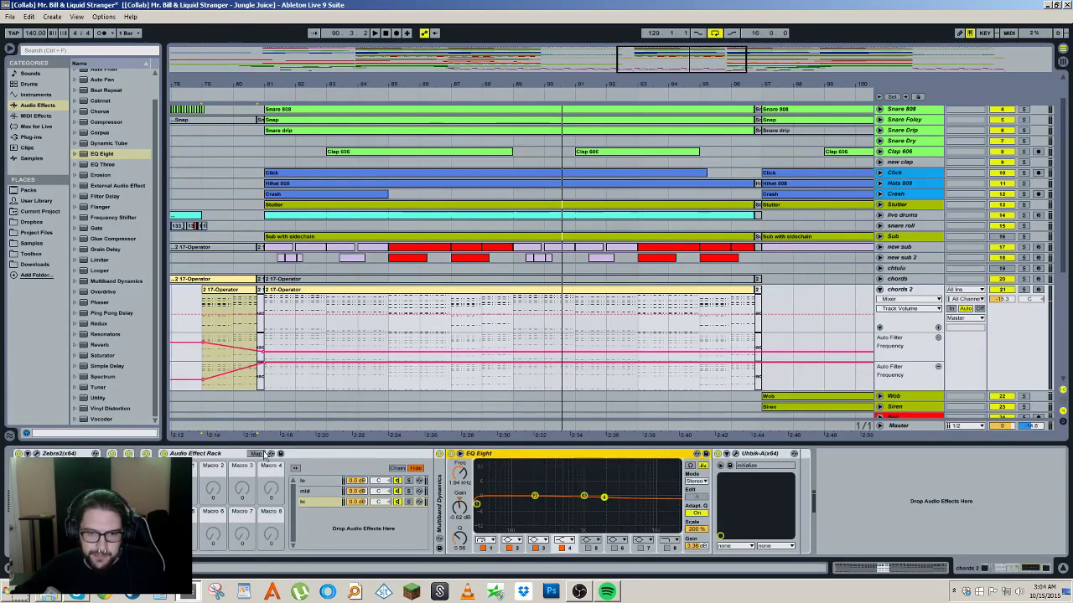
# Step: Duplicate the three-band Audio Effect Rack on the chords 2 track and fold up the original rack
pyautogui.click(321, 483)
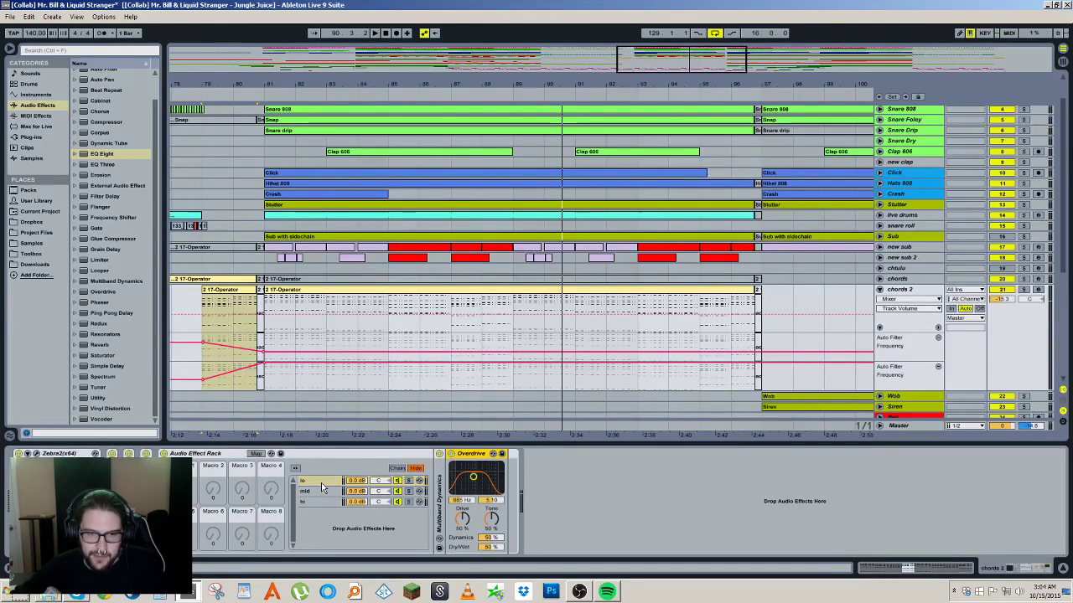
pyautogui.click(217, 455)
pyautogui.hotkey('ctrl', 'd')
pyautogui.click(223, 457)
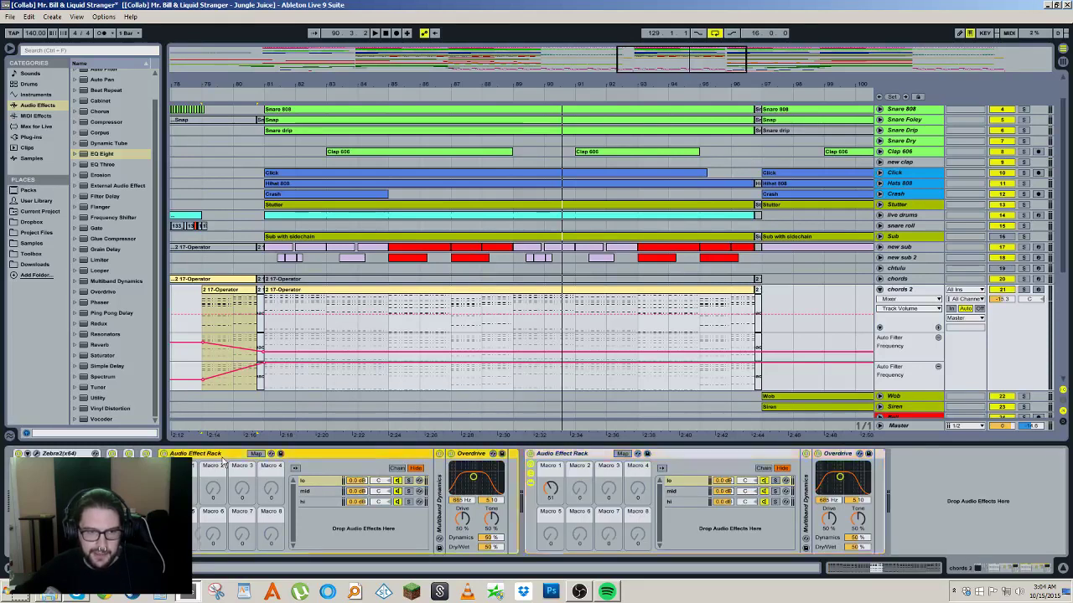
pyautogui.press('Delete')
# Step: Strip the duplicate rack's lo, mid and hi chains of all effects except the Multiband Dynamics
pyautogui.click(482, 457)
pyautogui.click(341, 491)
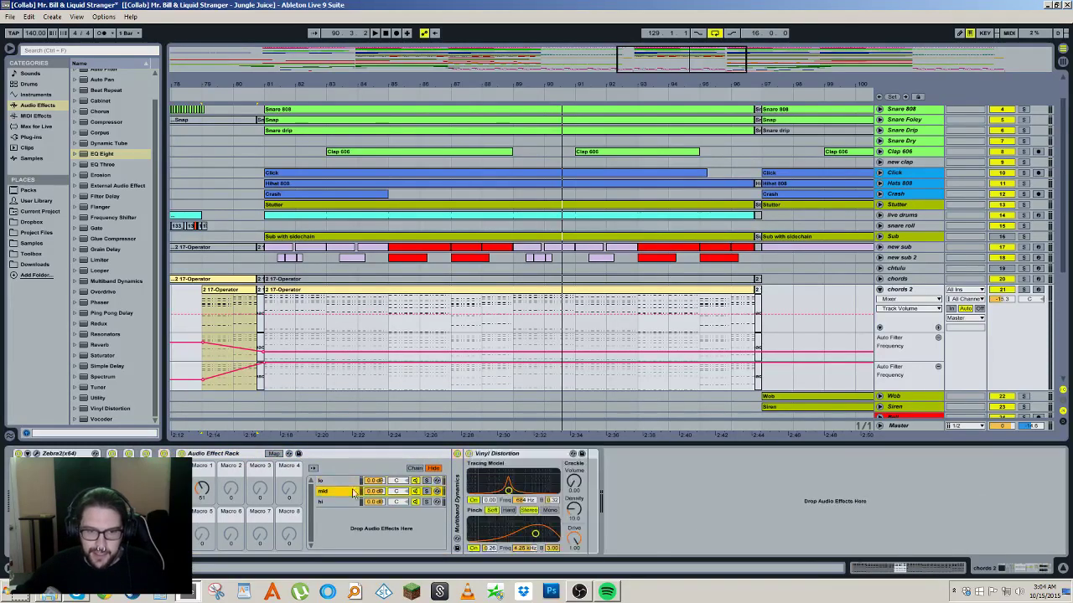
pyautogui.click(335, 502)
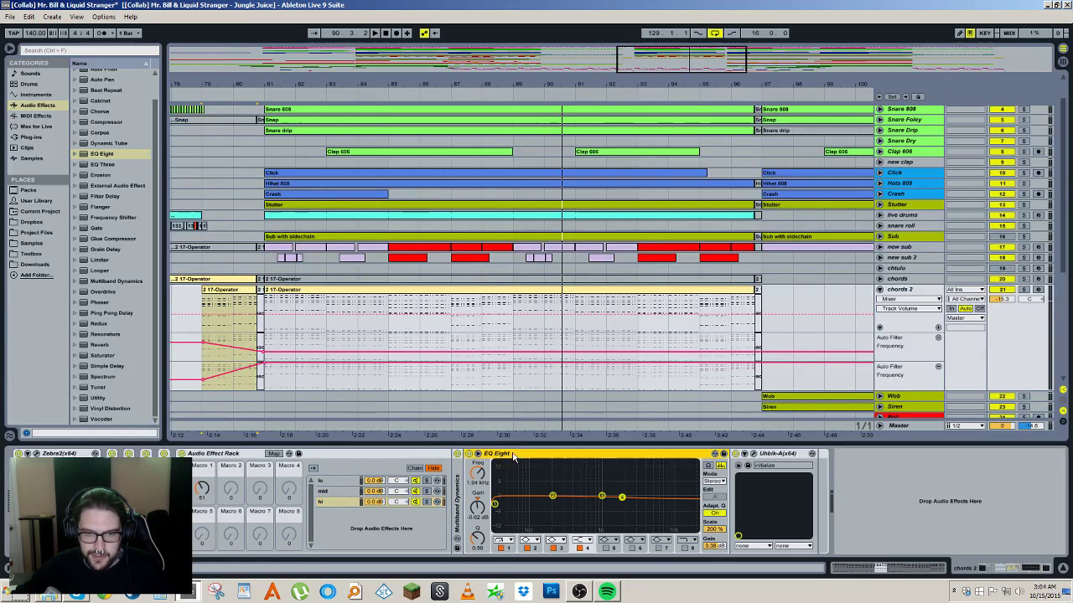
pyautogui.doubleClick(513, 456)
pyautogui.press('Delete')
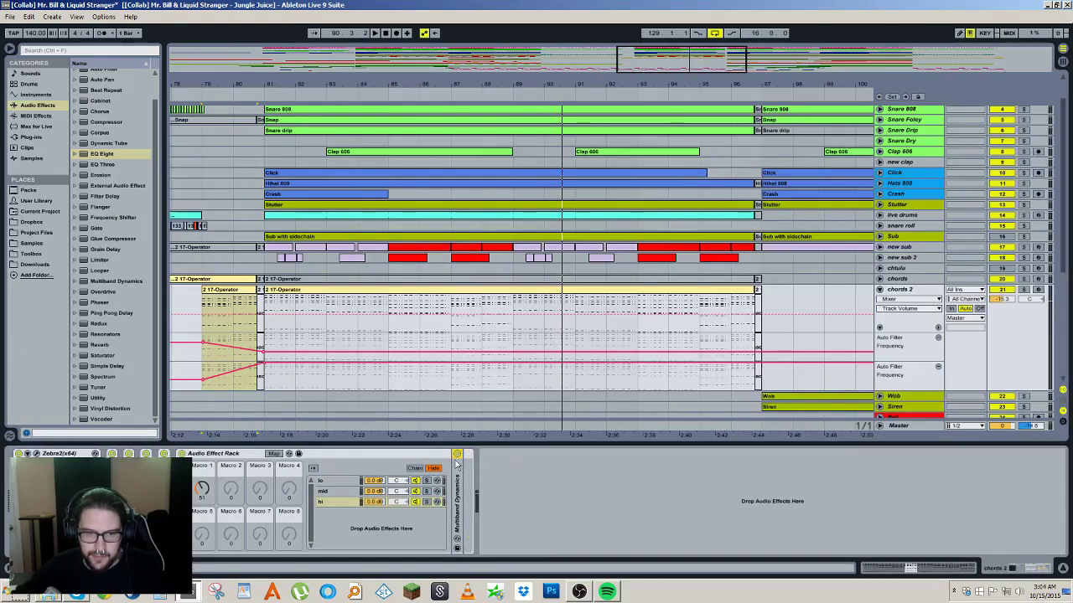
# Step: Rename the duplicate Audio Effect Rack as "Mr. Bill's Multiband Splitter"
pyautogui.click(215, 455)
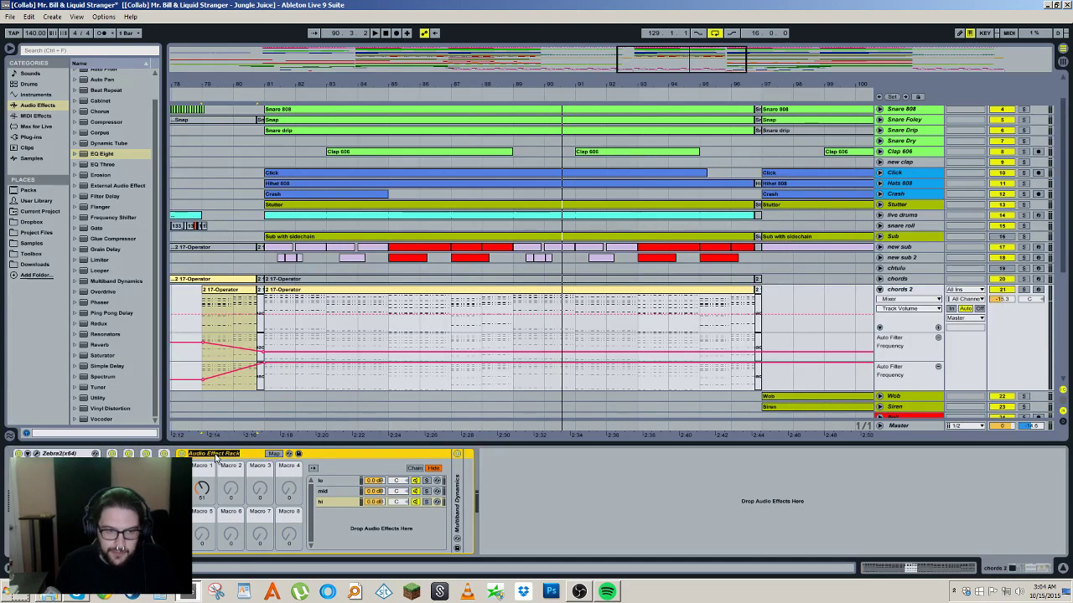
pyautogui.write('Mr. Bill')
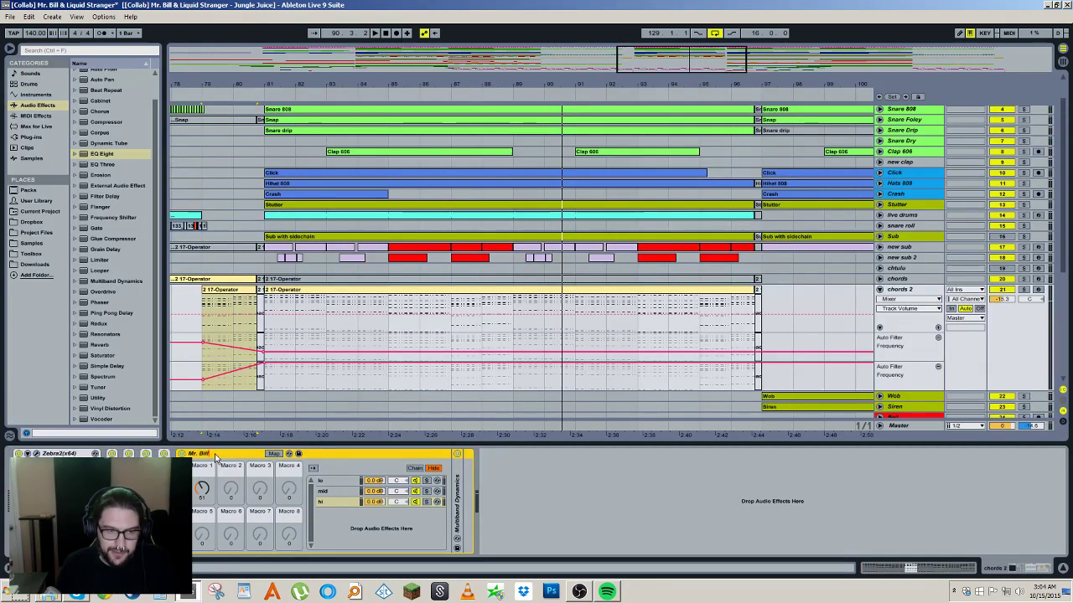
pyautogui.write("'s Multiband Sp")
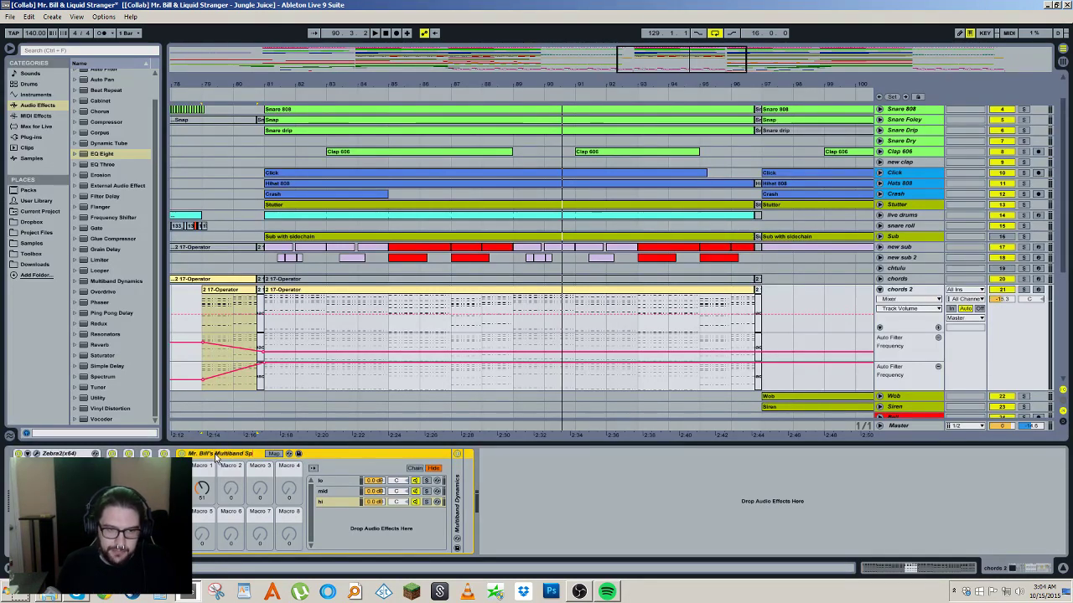
pyautogui.write('litter')
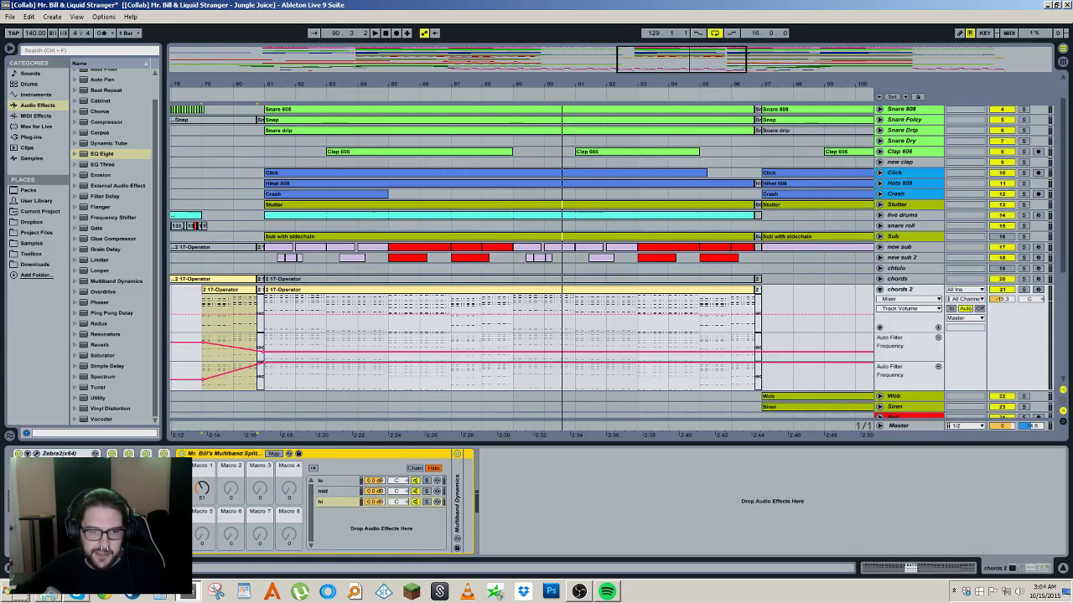
# Step: Hide the rack's chains and devices and rename Macro 1 as "Split Point"
pyautogui.click(182, 547)
pyautogui.click(182, 478)
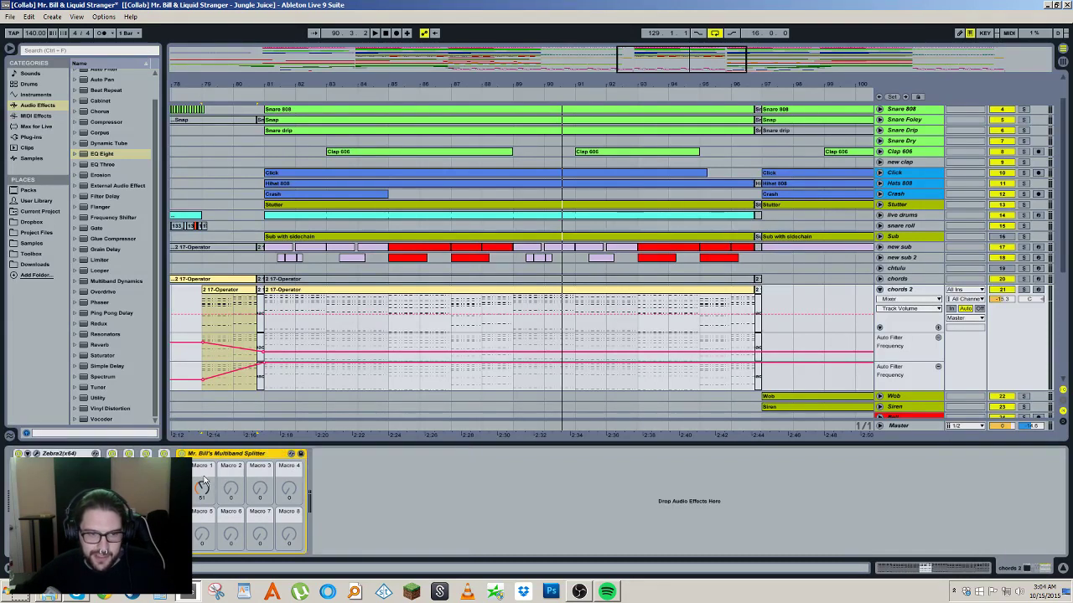
pyautogui.click(203, 468)
pyautogui.write('S')
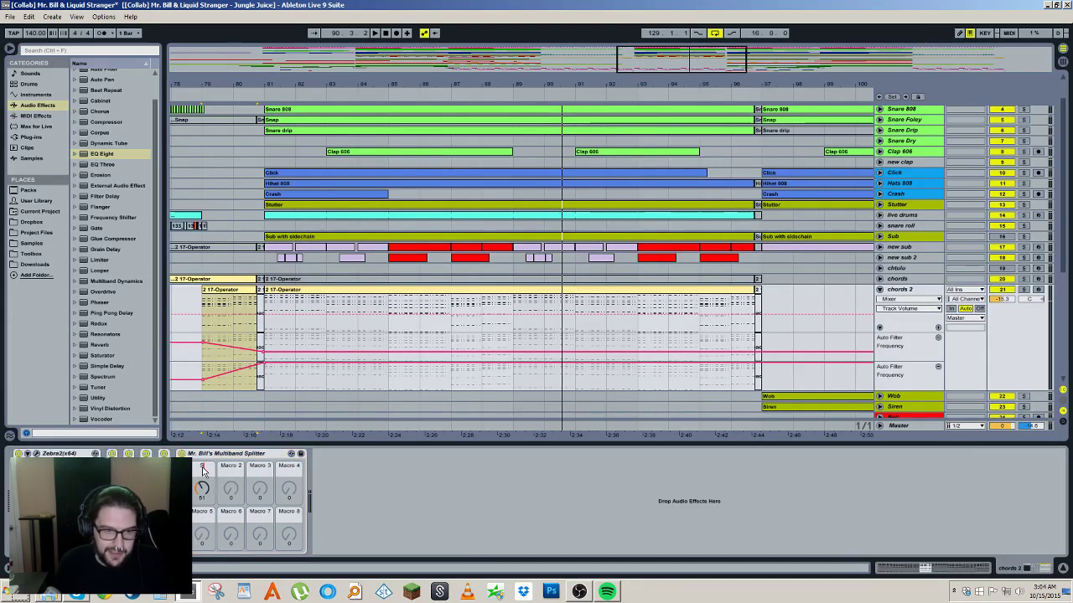
pyautogui.write('pliut')
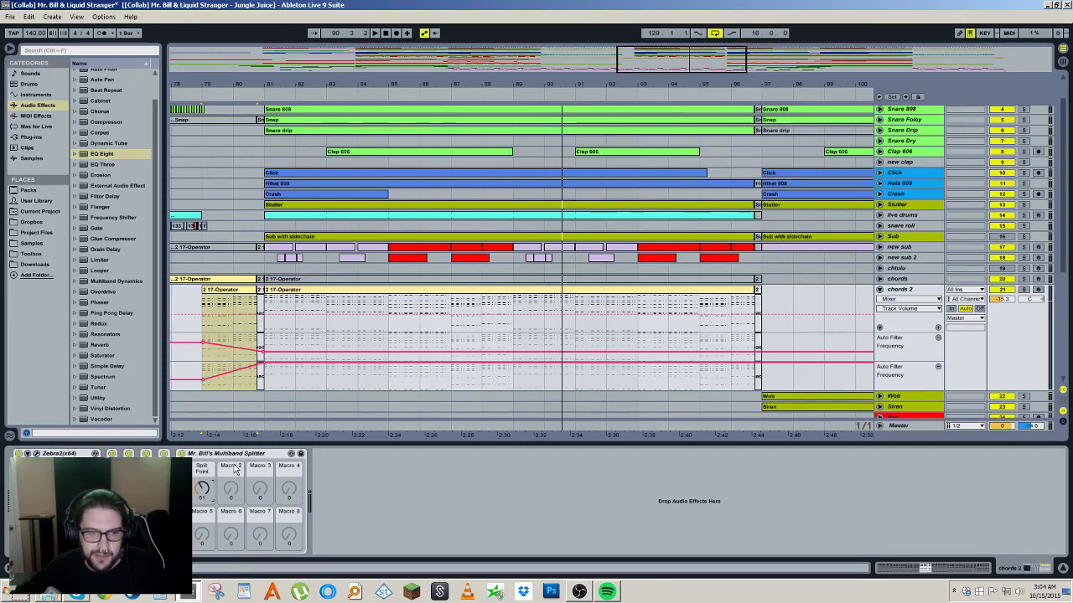
# Step: Blank out the names of Macros 2 to 8 in the Multiband Splitter rack
pyautogui.rightClick(236, 468)
pyautogui.click(232, 472)
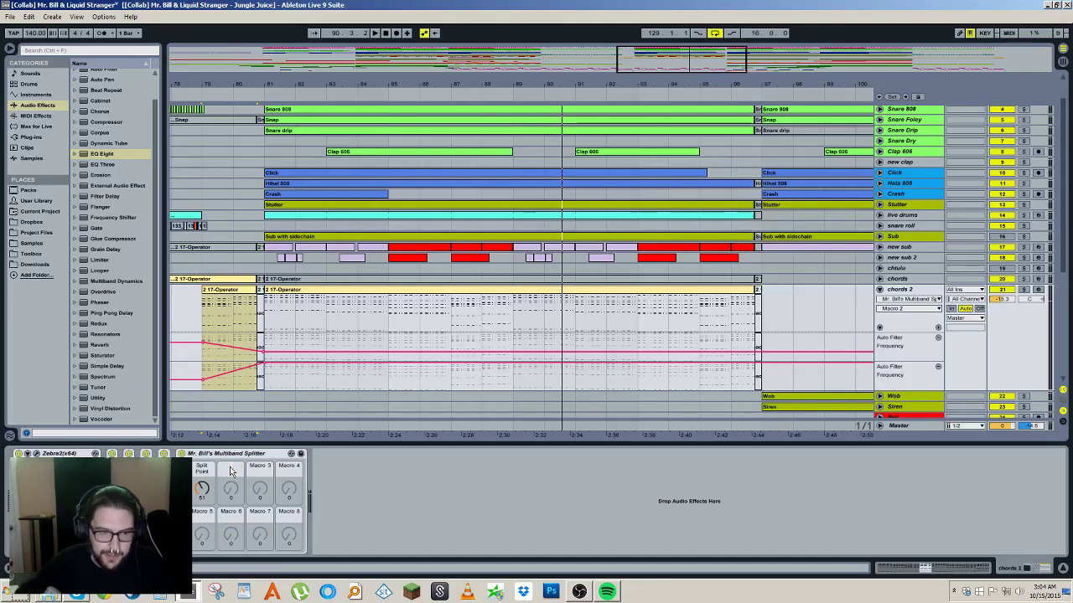
pyautogui.click(263, 476)
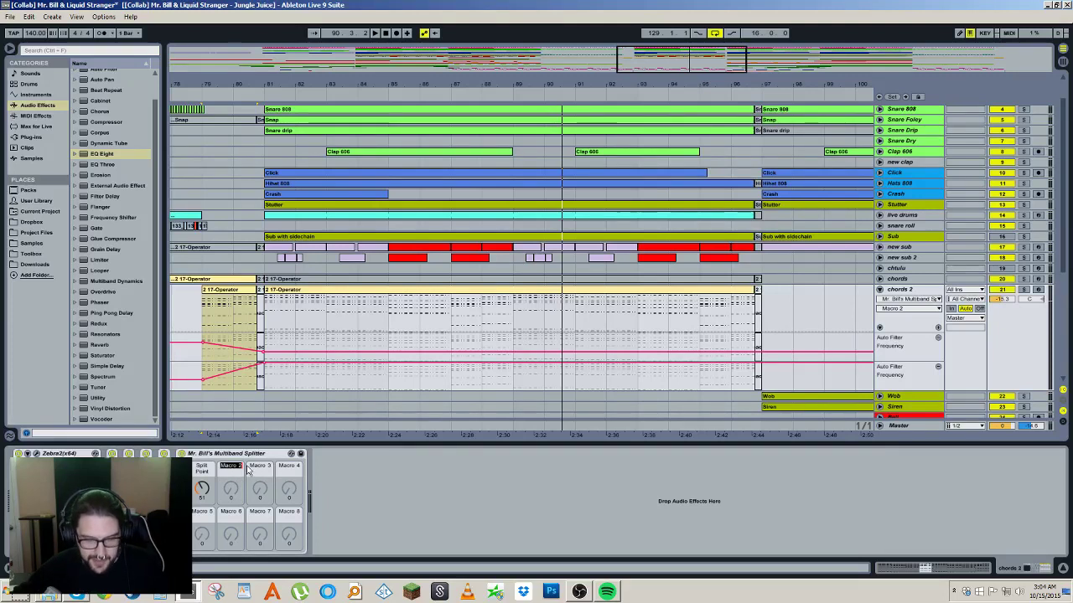
pyautogui.press('BackSpace')
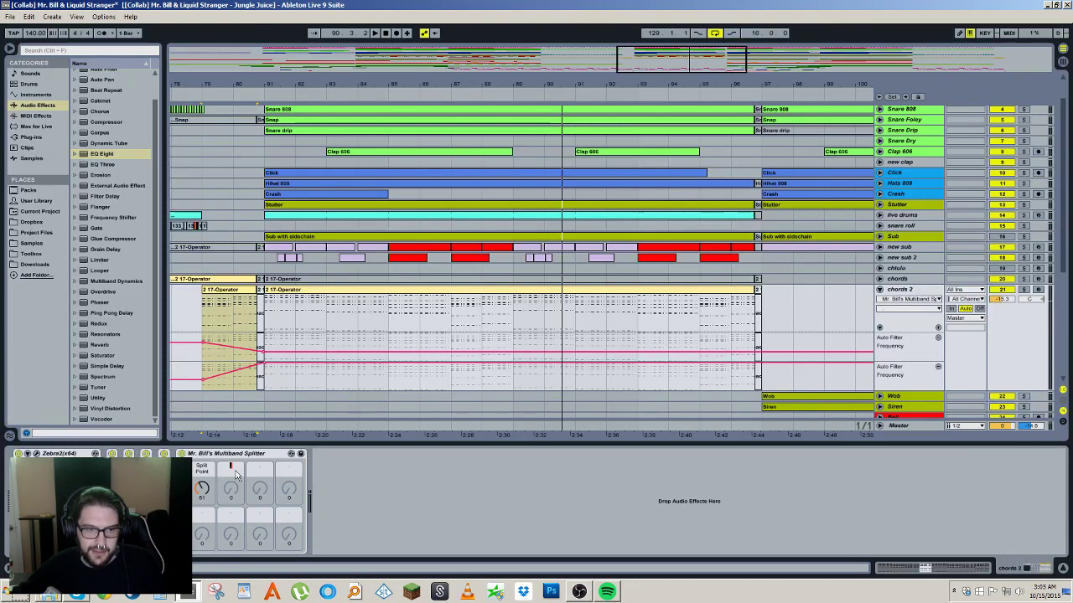
pyautogui.click(228, 471)
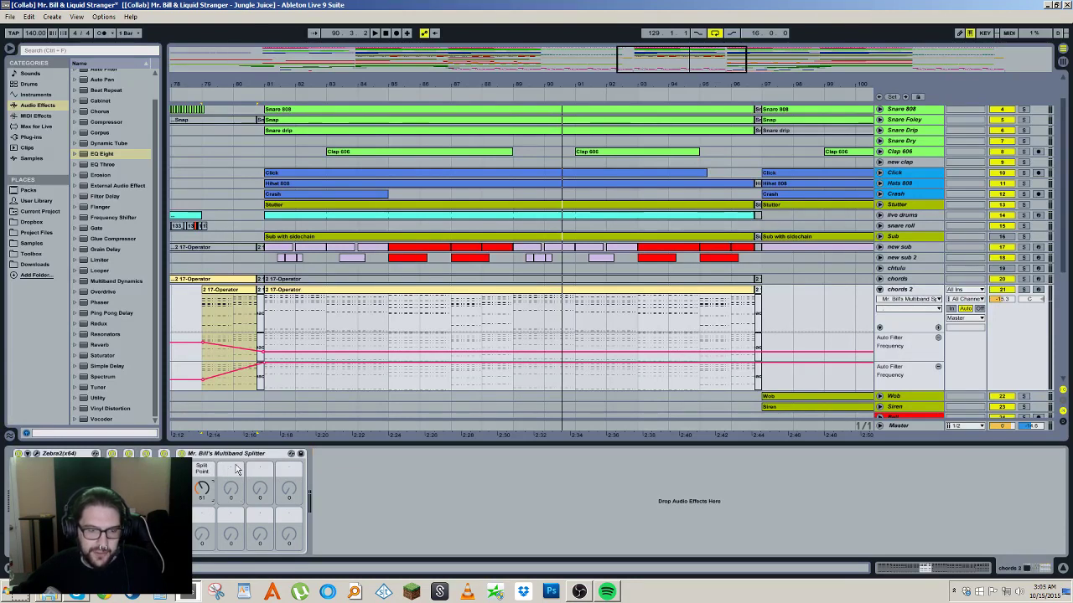
# Step: Color the seven blank macros of the rack dark grey and the Split Point macro pink
pyautogui.rightClick(235, 465)
pyautogui.click(347, 421)
pyautogui.rightClick(261, 464)
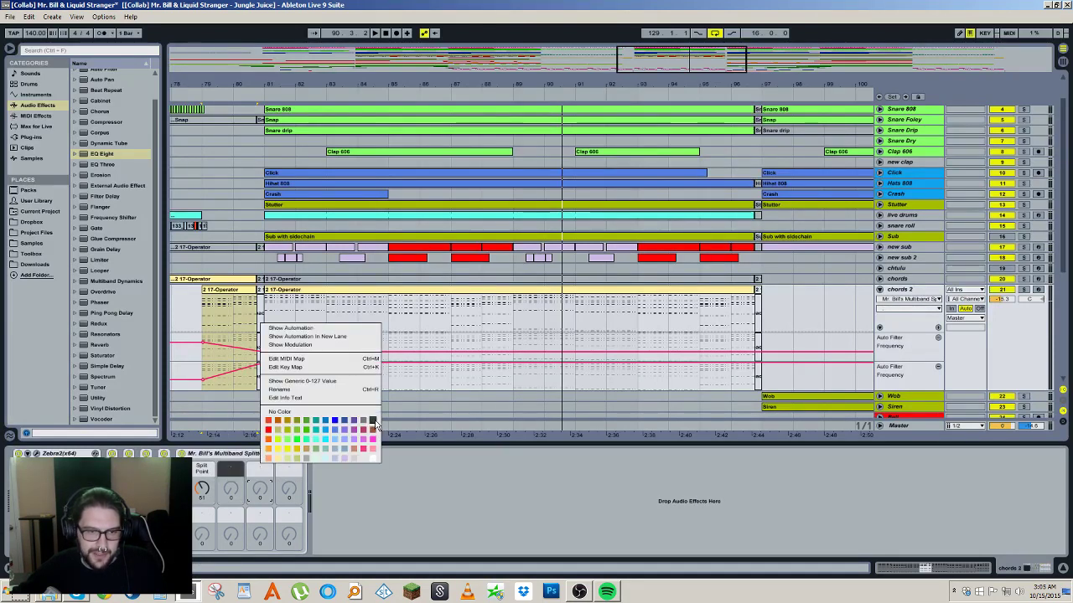
pyautogui.click(373, 422)
pyautogui.rightClick(288, 466)
pyautogui.click(400, 423)
pyautogui.rightClick(204, 510)
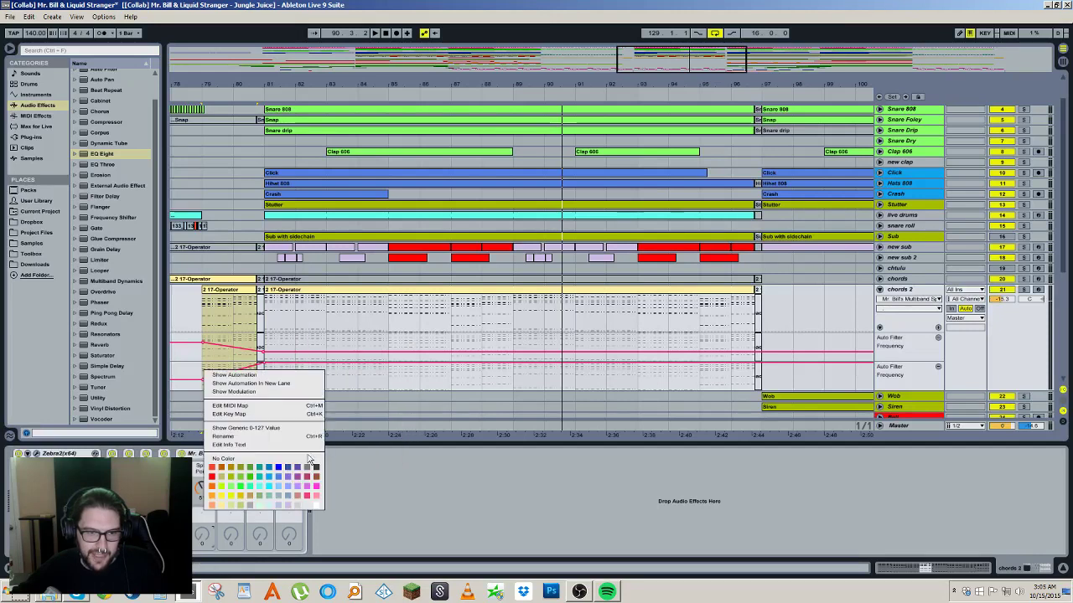
pyautogui.click(317, 467)
pyautogui.rightClick(239, 512)
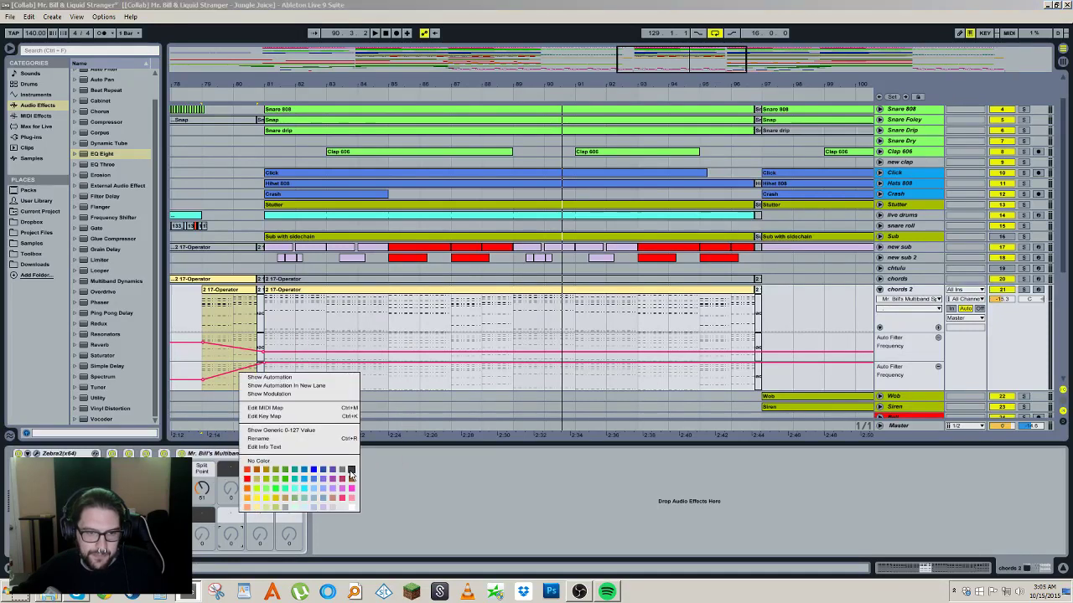
pyautogui.click(353, 468)
pyautogui.rightClick(259, 518)
pyautogui.click(307, 479)
pyautogui.rightClick(289, 516)
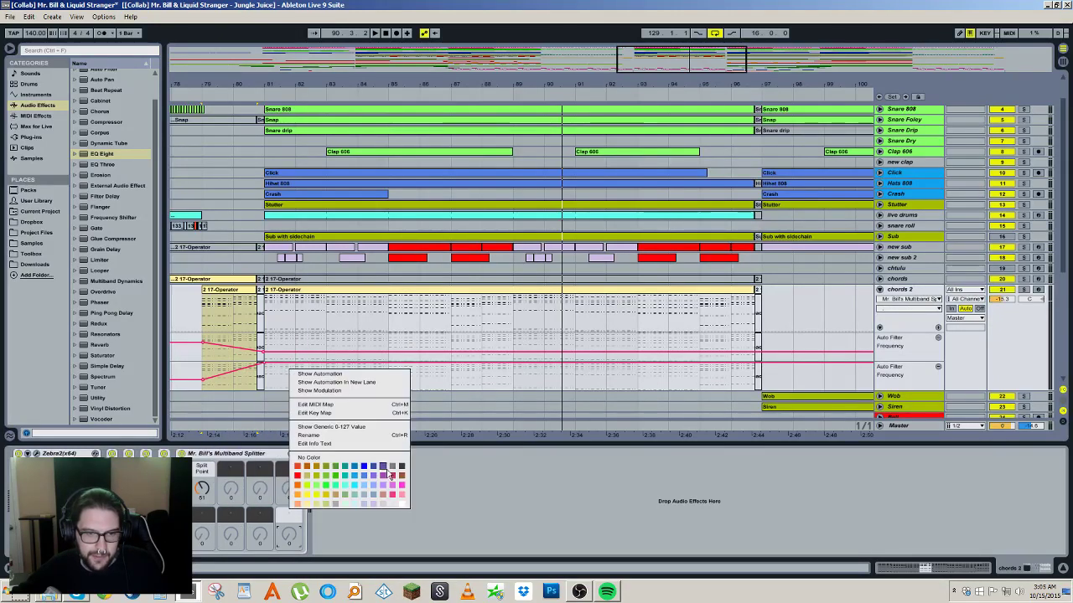
pyautogui.click(329, 464)
pyautogui.rightClick(199, 473)
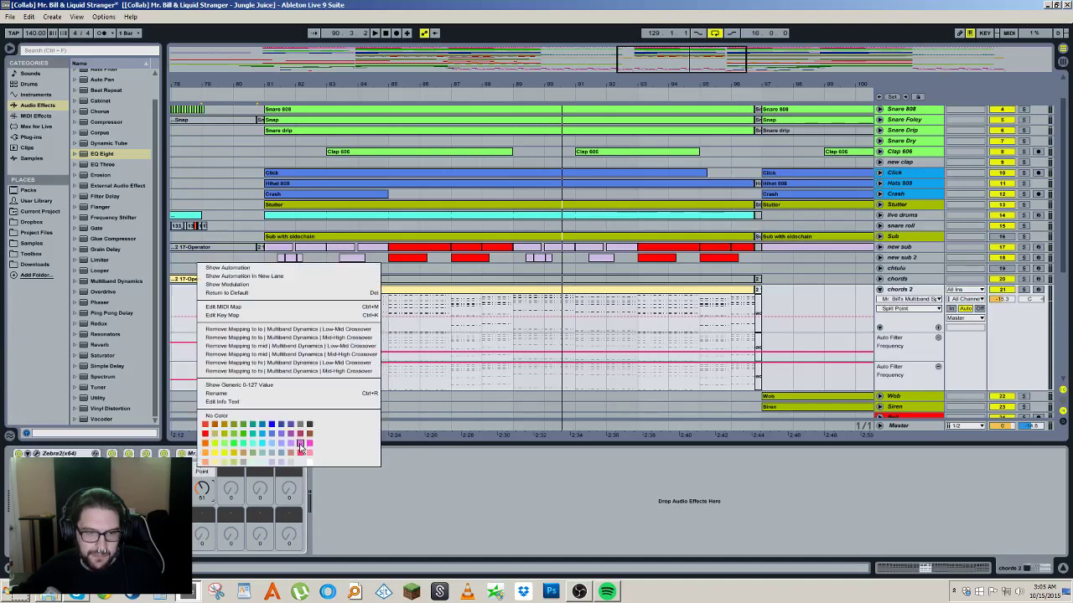
pyautogui.click(300, 448)
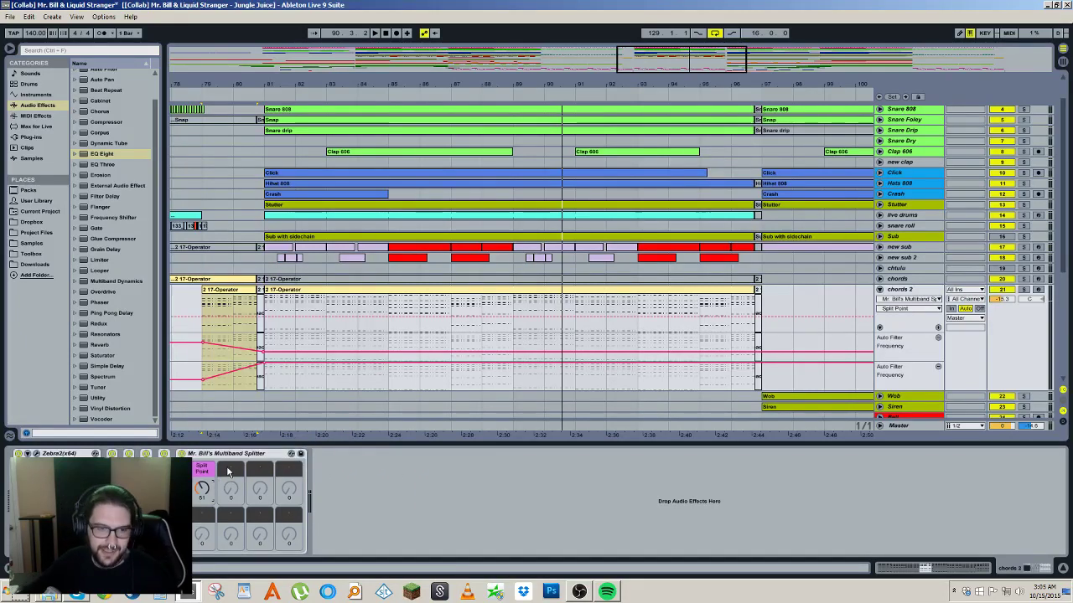
# Step: Show the rack's chains and devices again and unfold the lo chain's Multiband Dynamics
pyautogui.click(182, 481)
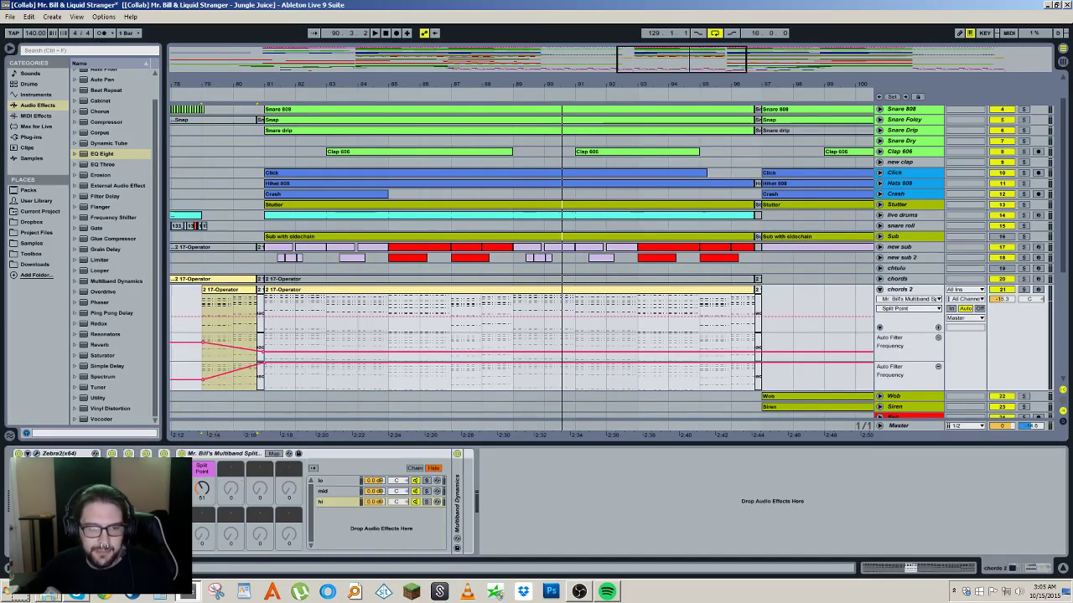
pyautogui.click(340, 482)
pyautogui.doubleClick(460, 483)
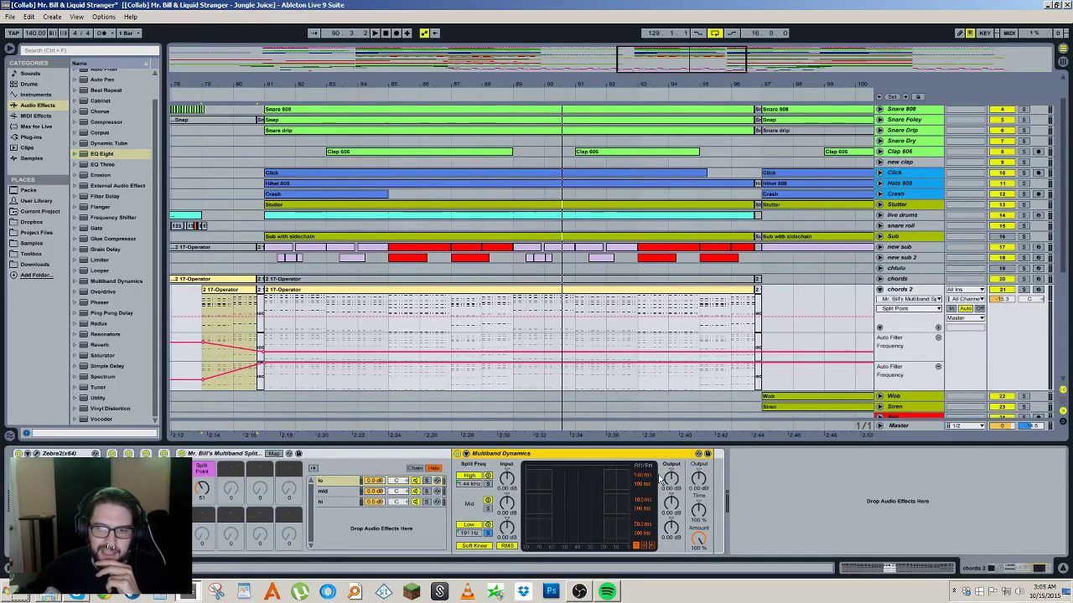
pyautogui.rightClick(506, 478)
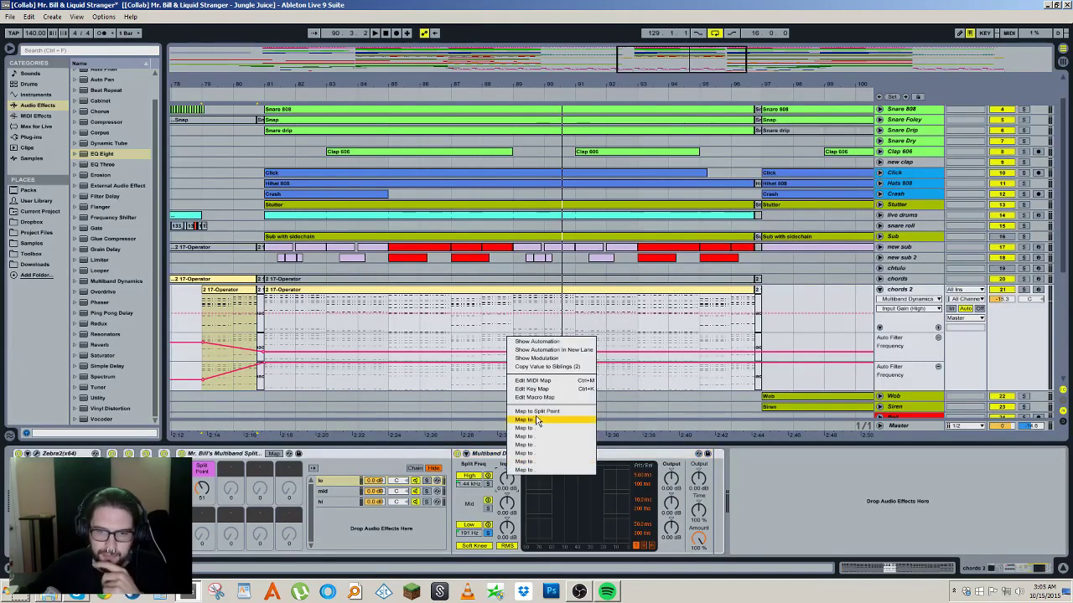
pyautogui.click(536, 420)
pyautogui.rightClick(671, 479)
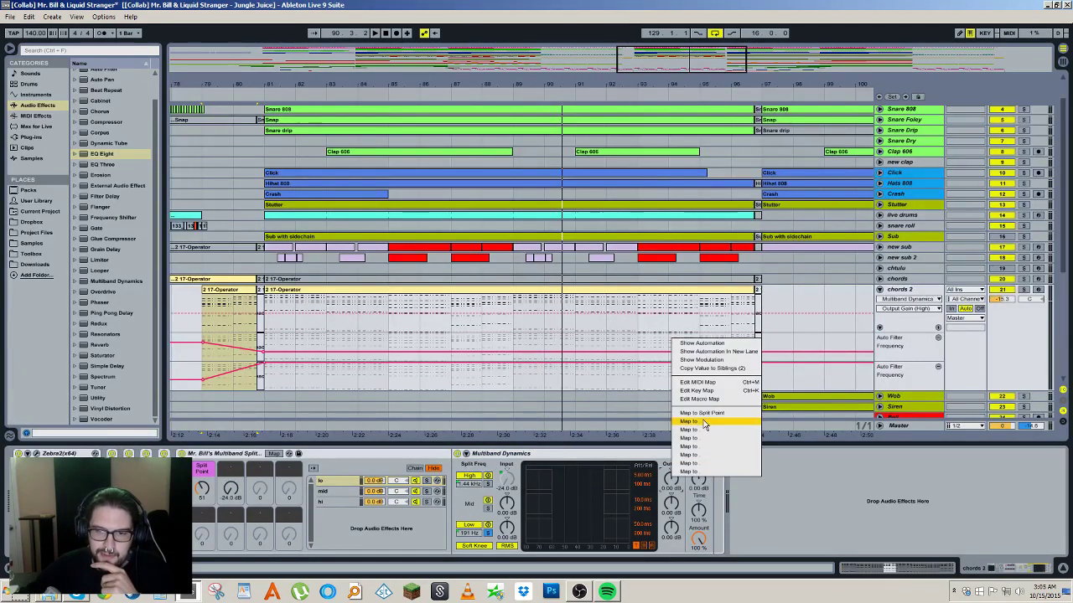
pyautogui.rightClick(507, 476)
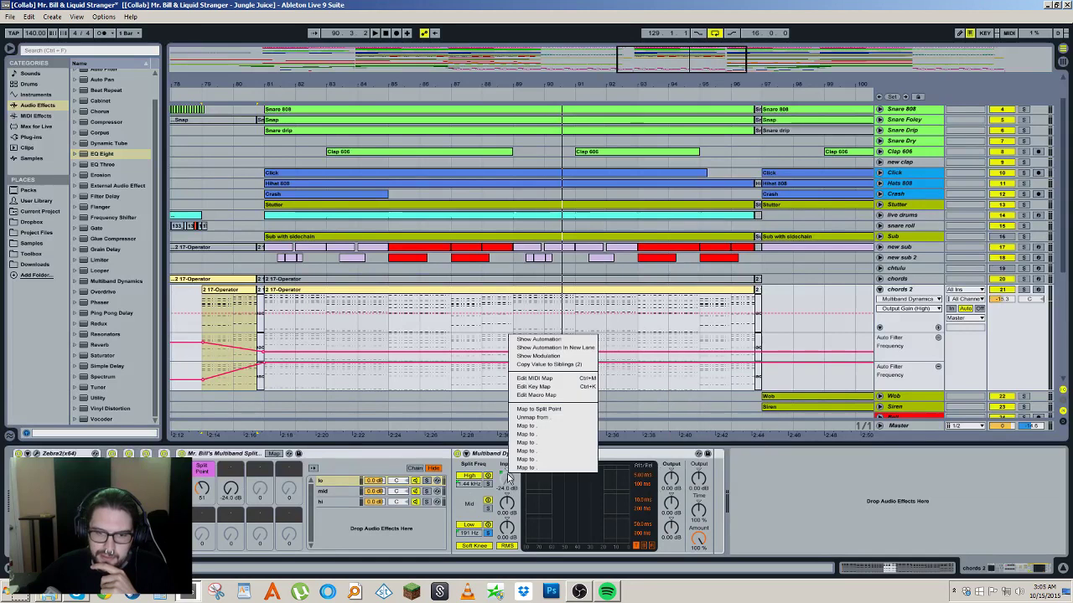
pyautogui.click(532, 416)
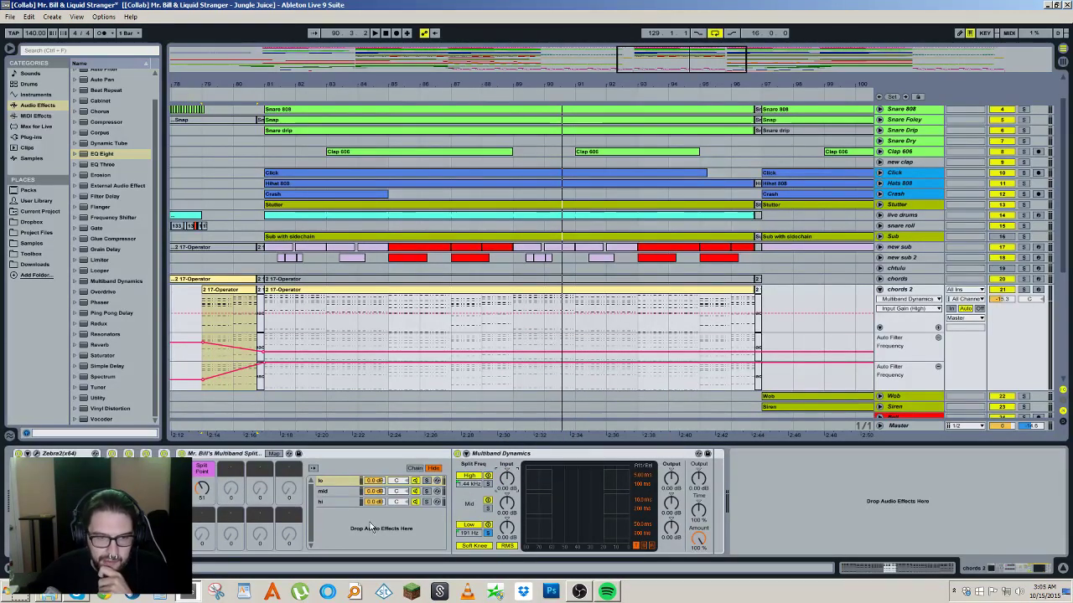
# Step: Map the Low input gain and Low output gain of the lo chain's Multiband Dynamics to Macro 2
pyautogui.rightClick(506, 526)
pyautogui.click(543, 482)
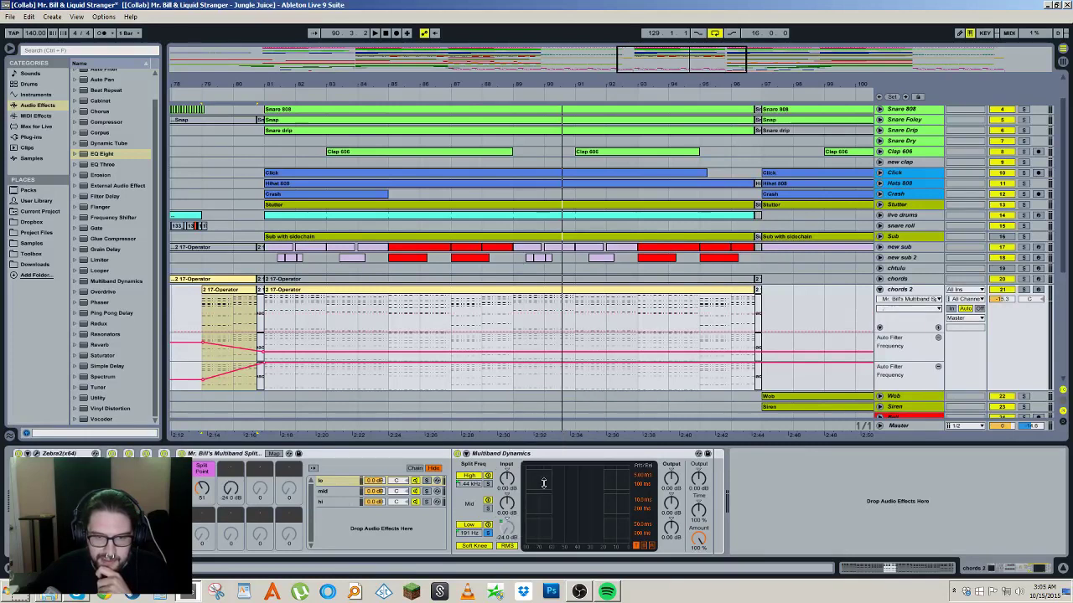
pyautogui.rightClick(670, 526)
pyautogui.click(708, 474)
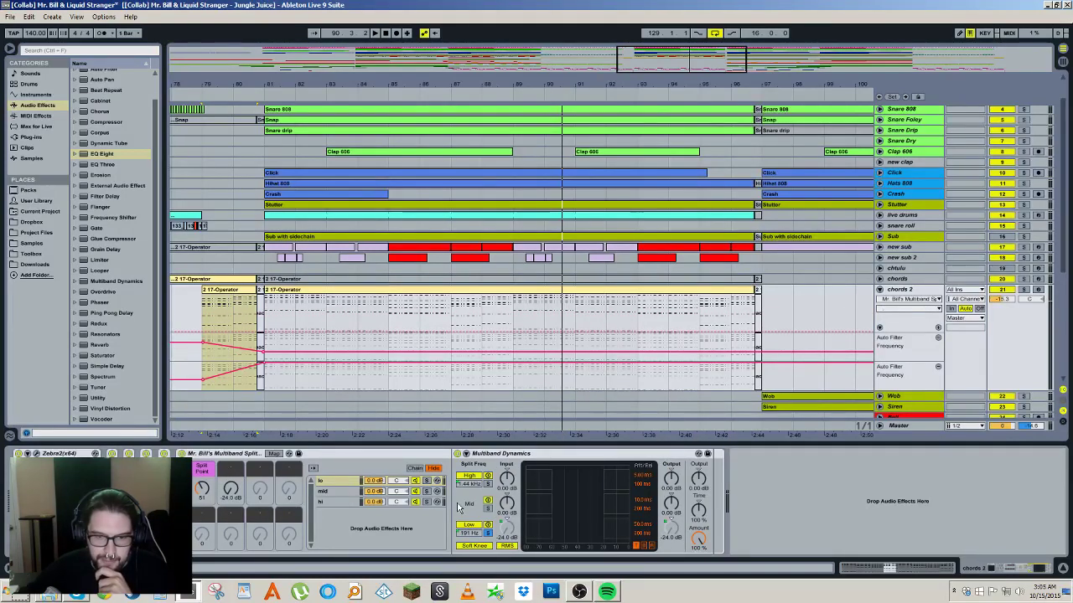
# Step: Map the Mid input gain and Mid output gain of the mid chain's Multiband Dynamics to Macro 3
pyautogui.click(352, 492)
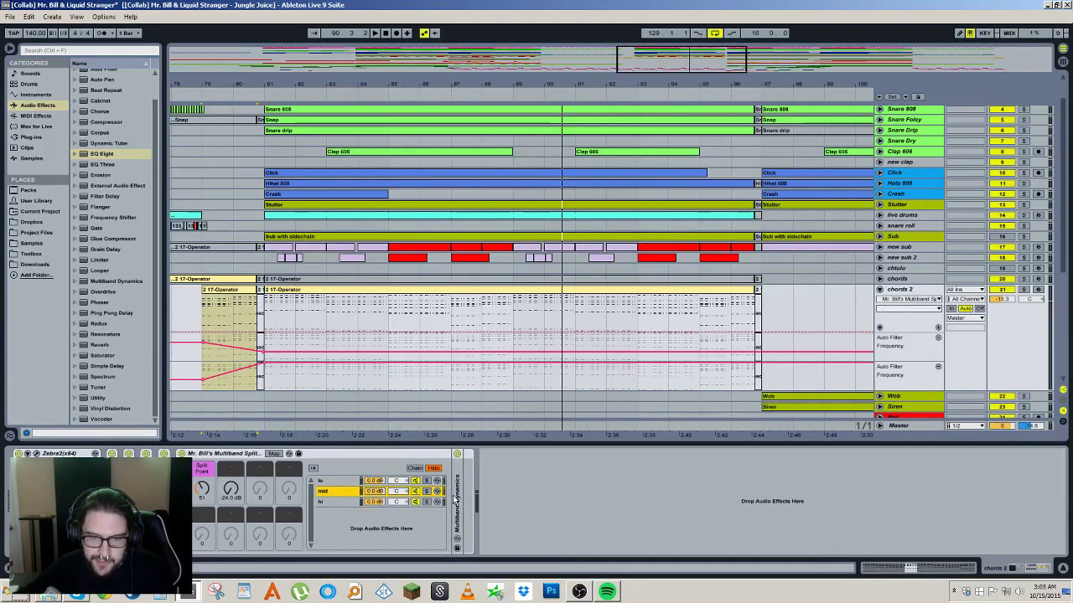
pyautogui.doubleClick(457, 500)
pyautogui.rightClick(506, 503)
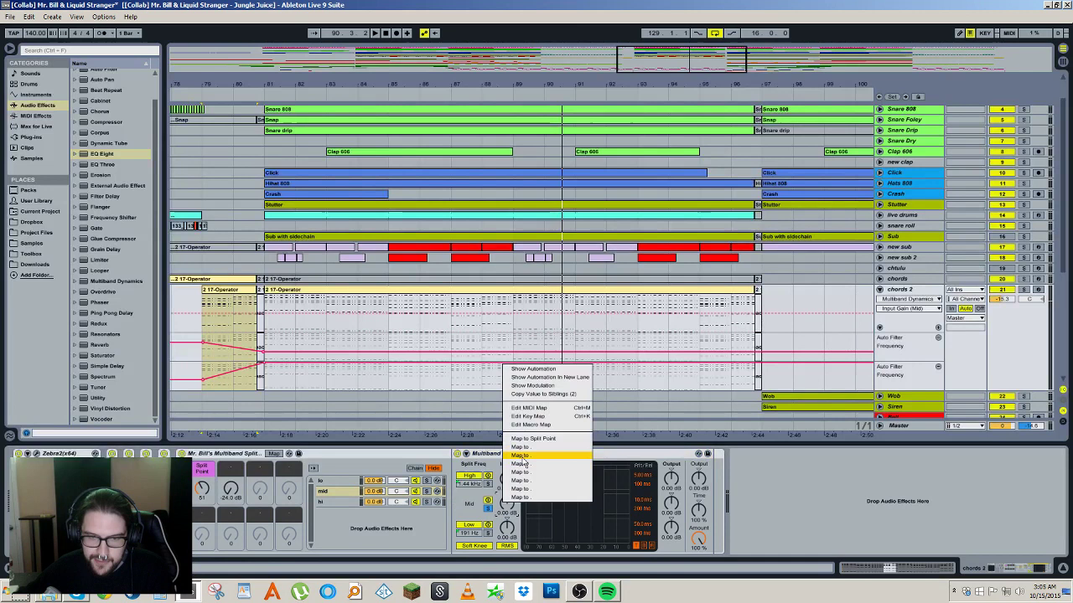
pyautogui.click(521, 457)
pyautogui.rightClick(678, 507)
pyautogui.click(696, 459)
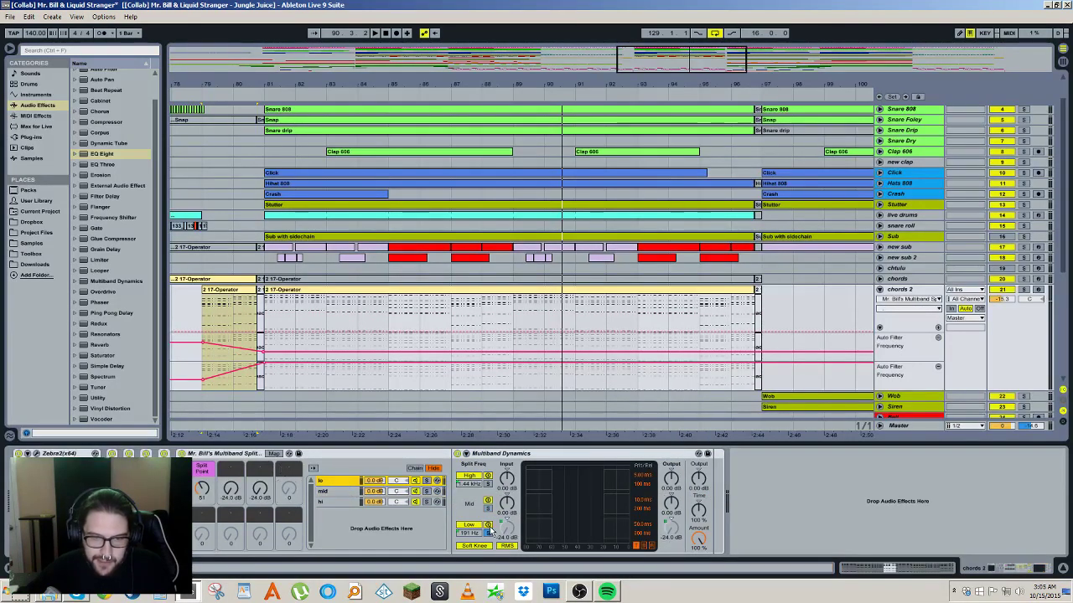
# Step: Map the High input gain and High output gain of the hi chain's Multiband Dynamics to Macro 4
pyautogui.click(350, 503)
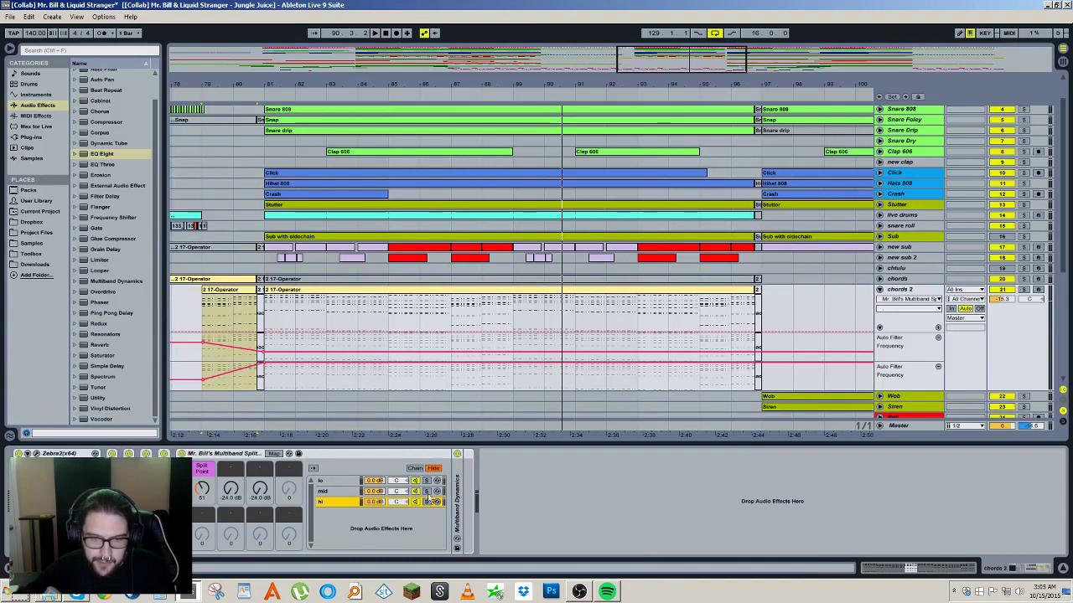
pyautogui.doubleClick(457, 499)
pyautogui.click(344, 483)
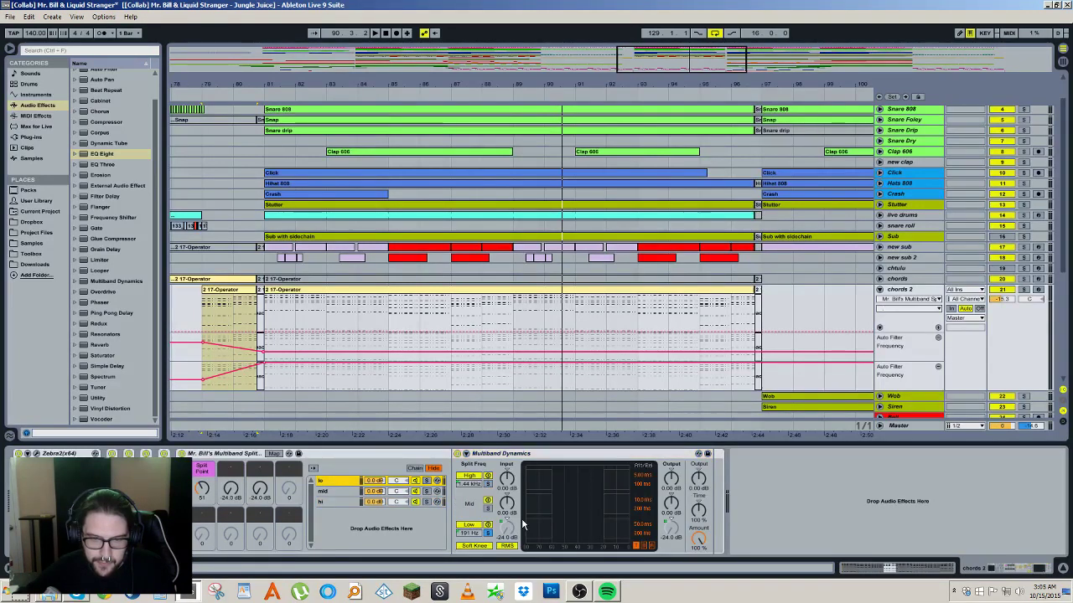
pyautogui.click(335, 501)
pyautogui.rightClick(507, 478)
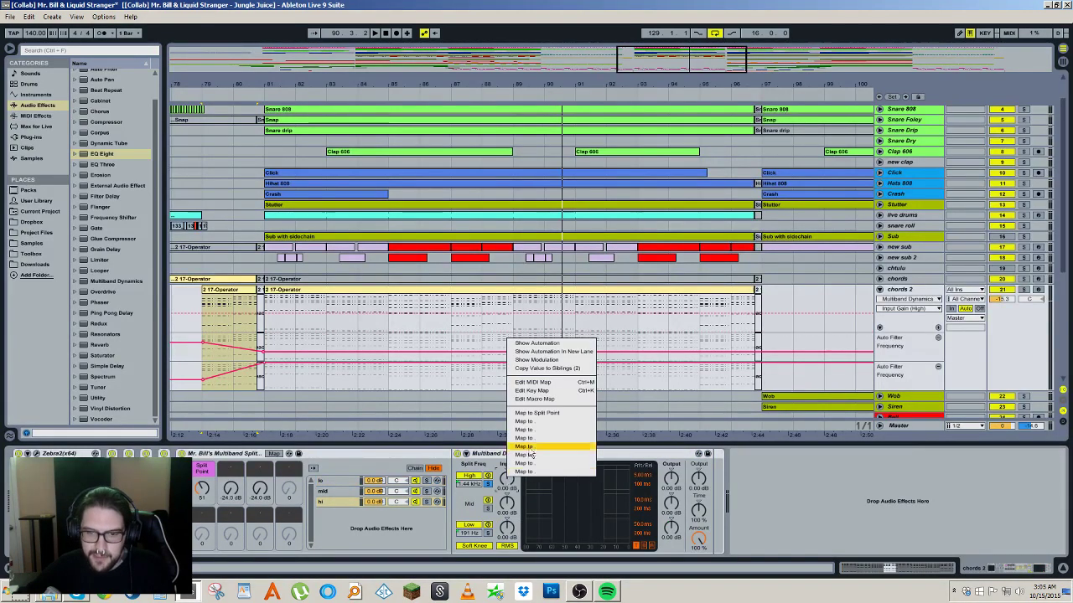
pyautogui.click(528, 438)
pyautogui.rightClick(670, 481)
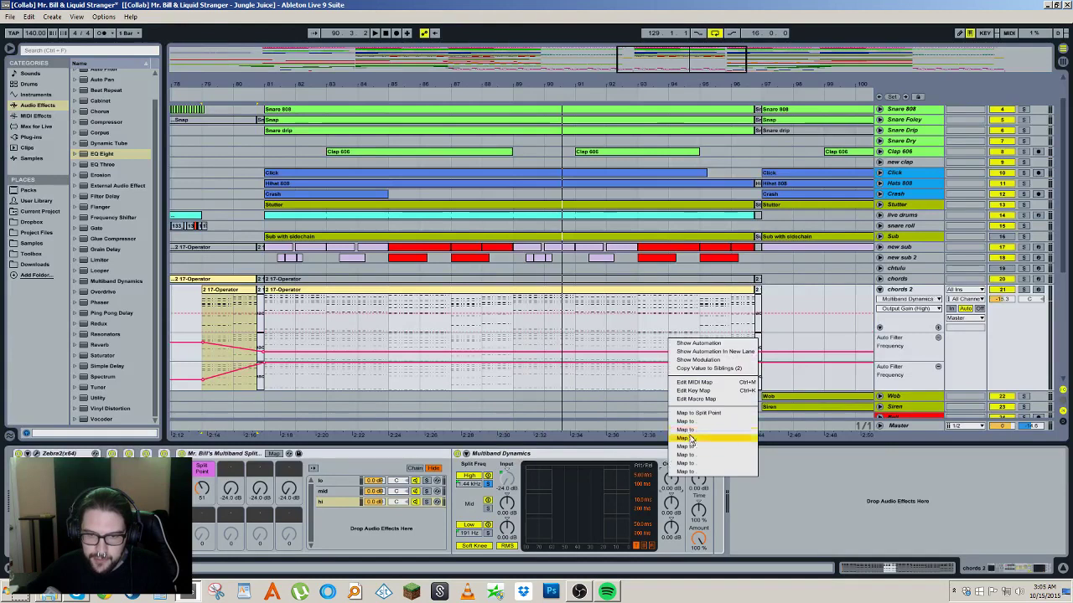
pyautogui.click(695, 438)
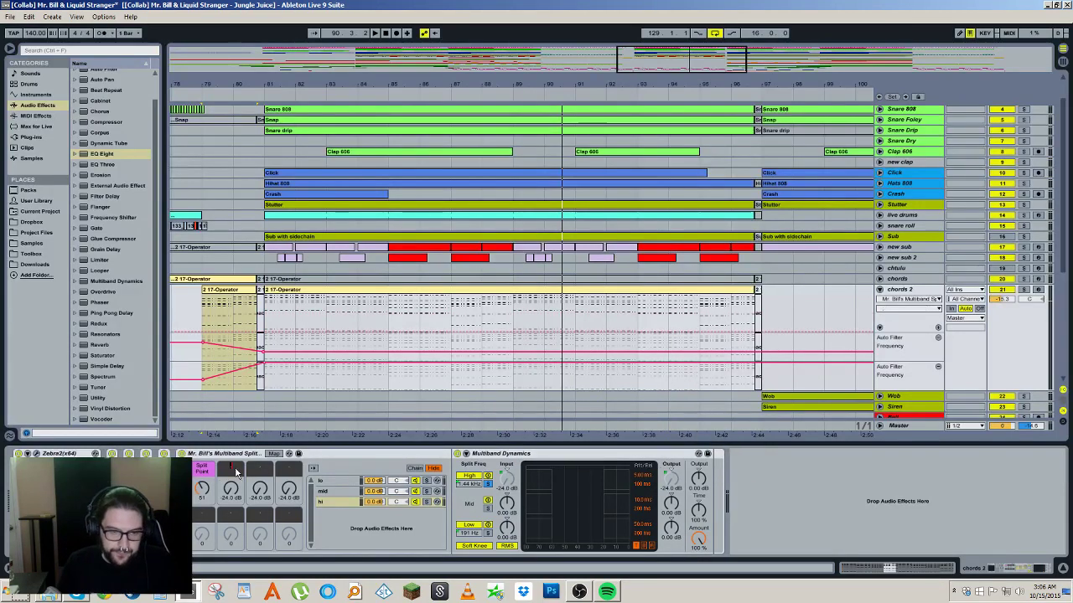
# Step: Rename Macros 2, 3 and 4 of the rack as "Lo Vol", "Mid Vol" and "Hi Vol"
pyautogui.hotkey('ctrl', 'r')
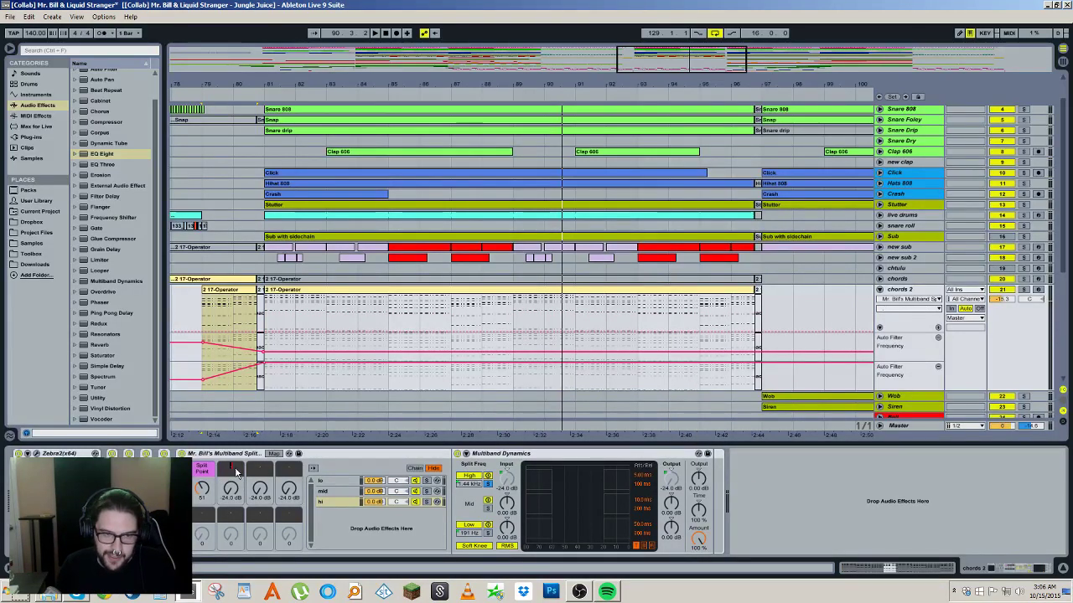
pyautogui.write('Lo')
pyautogui.press('BackSpace')
pyautogui.write('Lo')
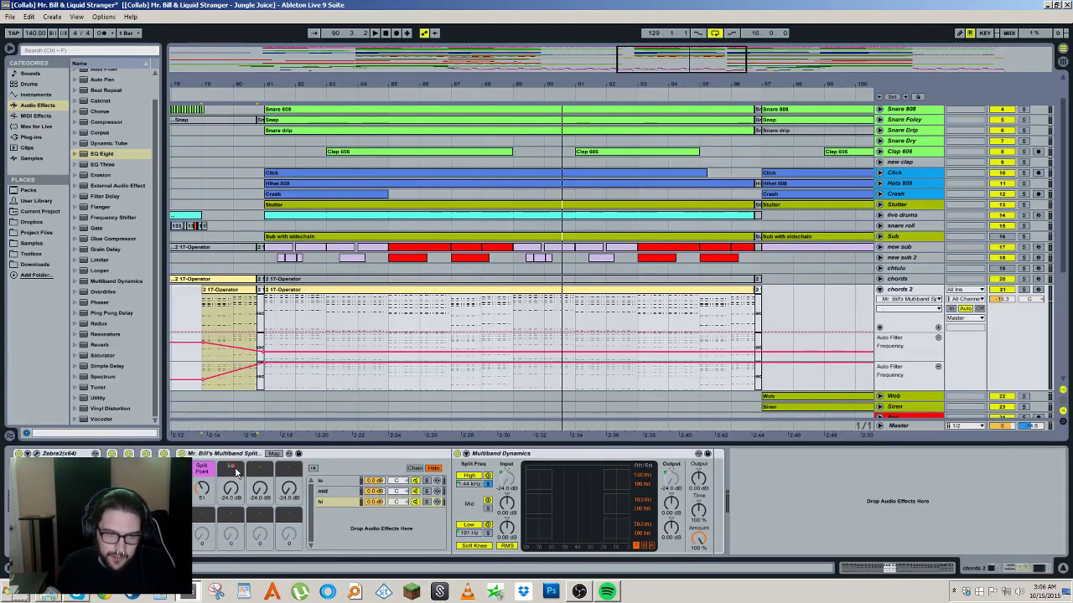
pyautogui.write(' v')
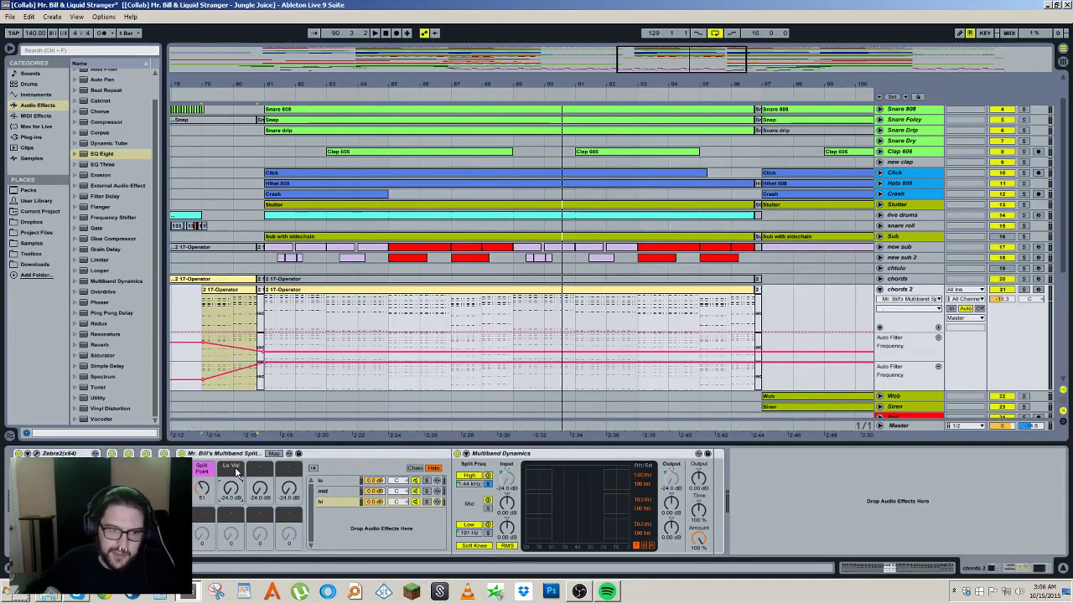
pyautogui.write('Mid')
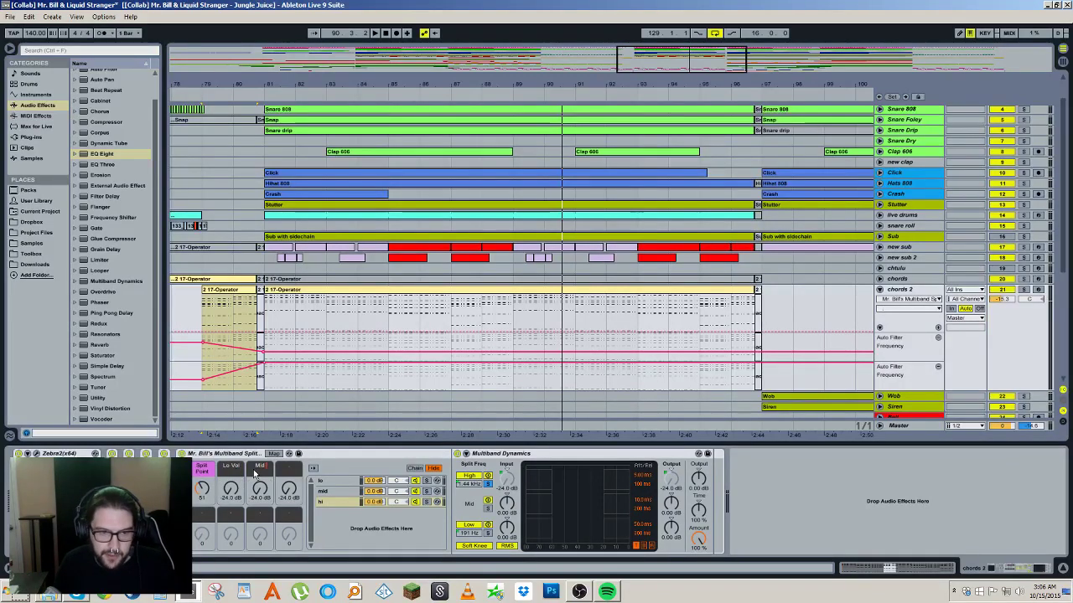
pyautogui.write(' Vol')
pyautogui.press('Return')
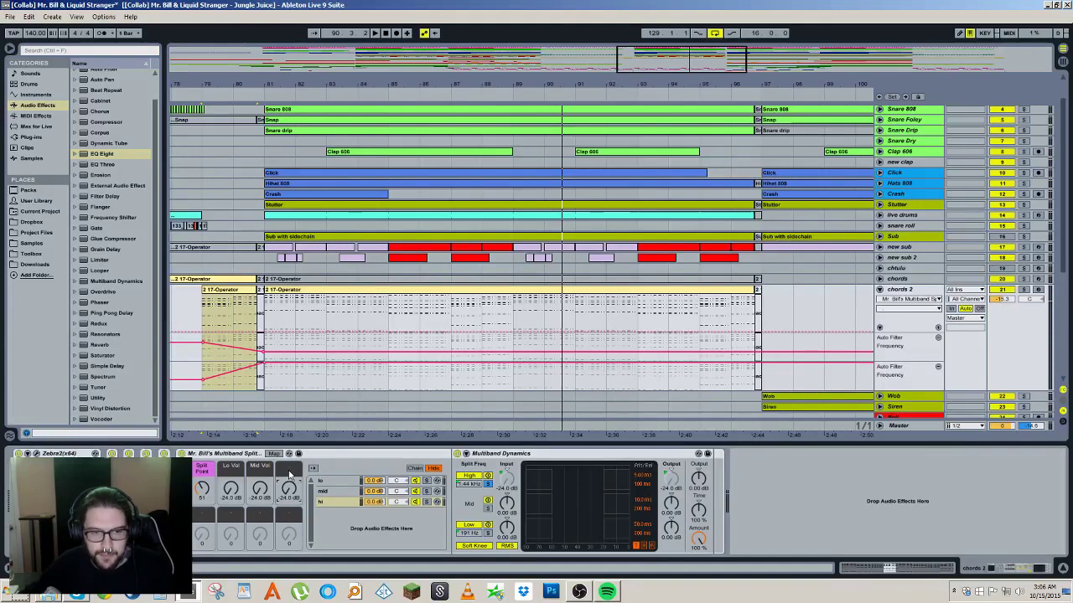
pyautogui.write('Hi Vol')
pyautogui.press('Return')
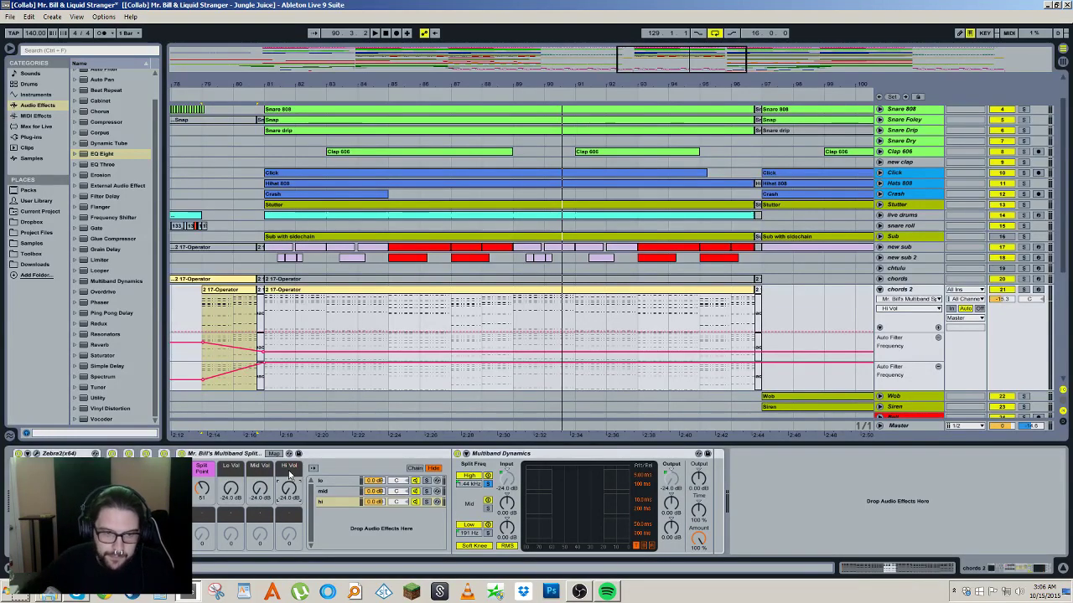
# Step: Color the Lo Vol, Mid Vol and Hi Vol macros green
pyautogui.rightClick(230, 466)
pyautogui.click(250, 439)
pyautogui.rightClick(260, 466)
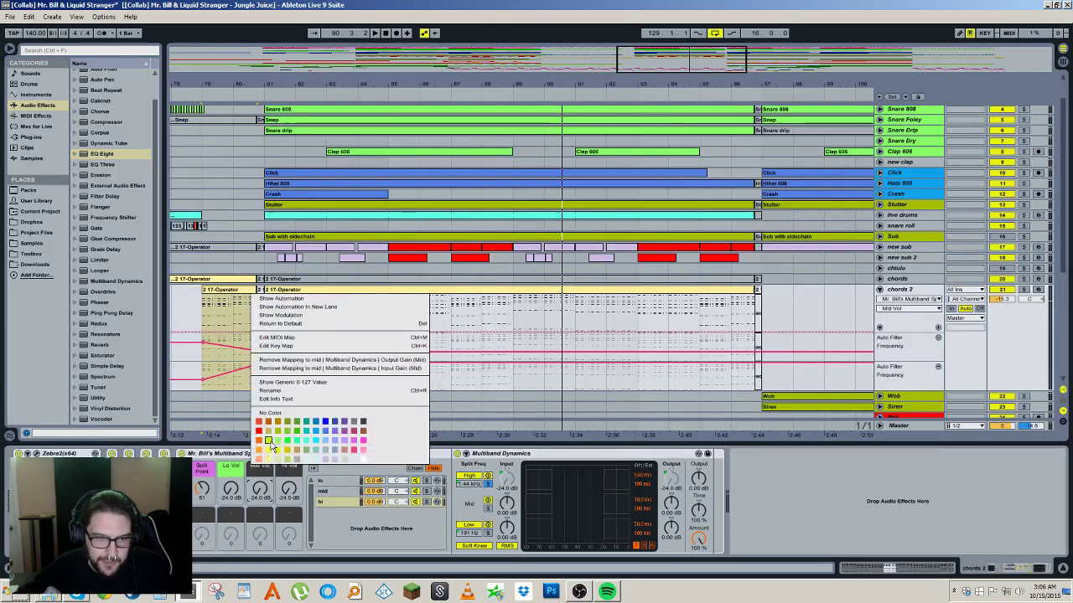
pyautogui.click(269, 441)
pyautogui.rightClick(288, 465)
pyautogui.click(305, 441)
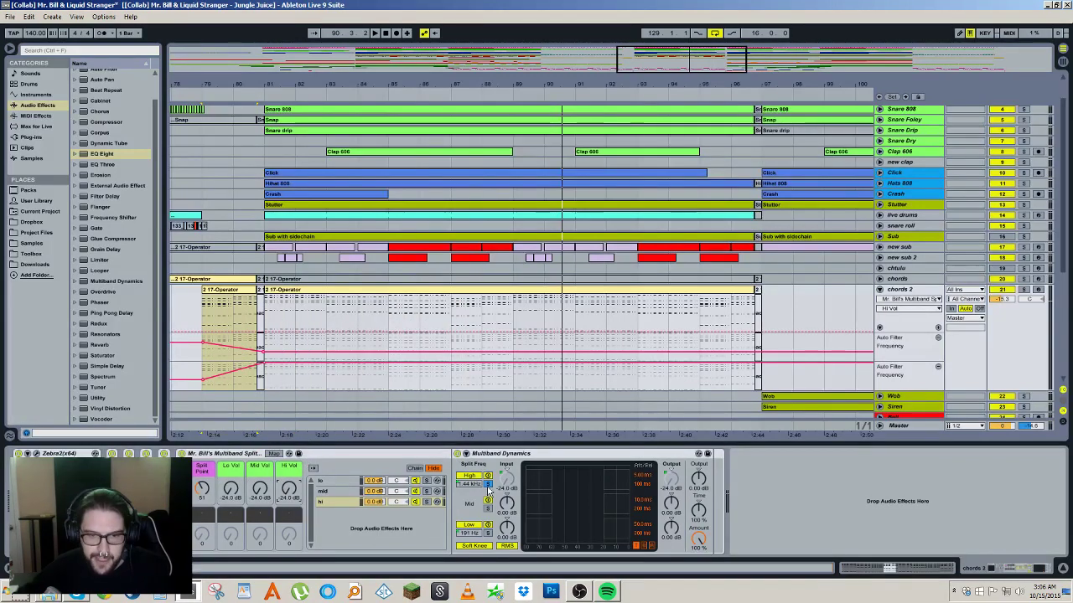
pyautogui.click(342, 492)
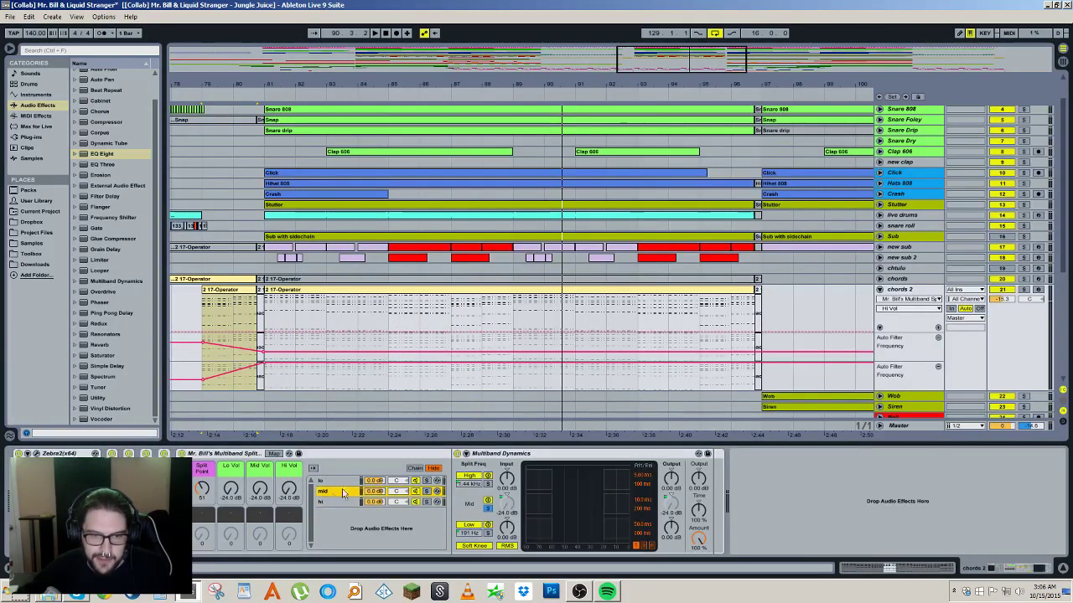
pyautogui.click(482, 460)
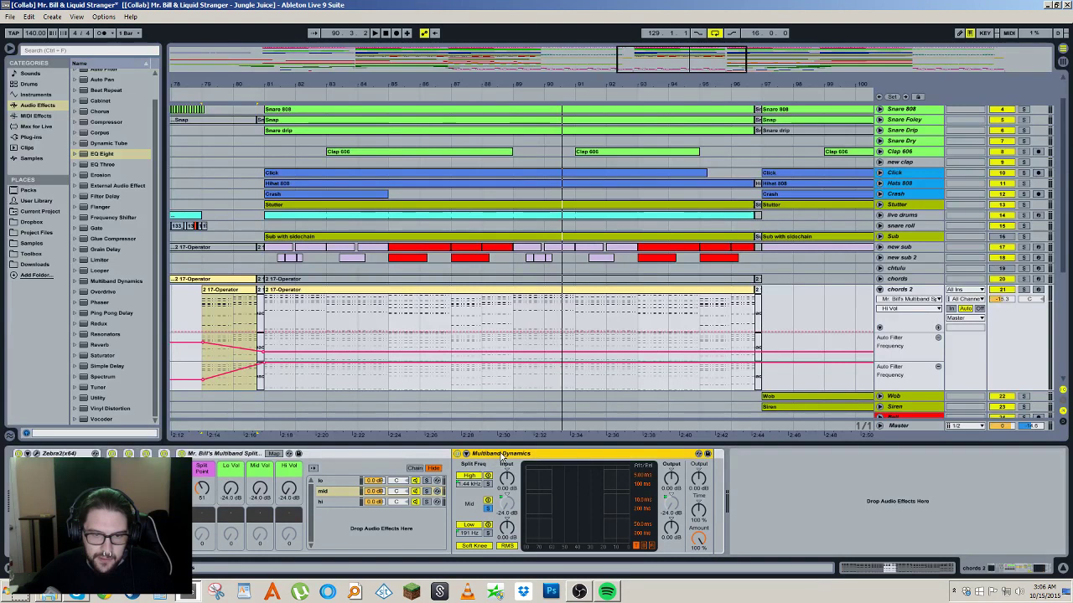
pyautogui.click(394, 482)
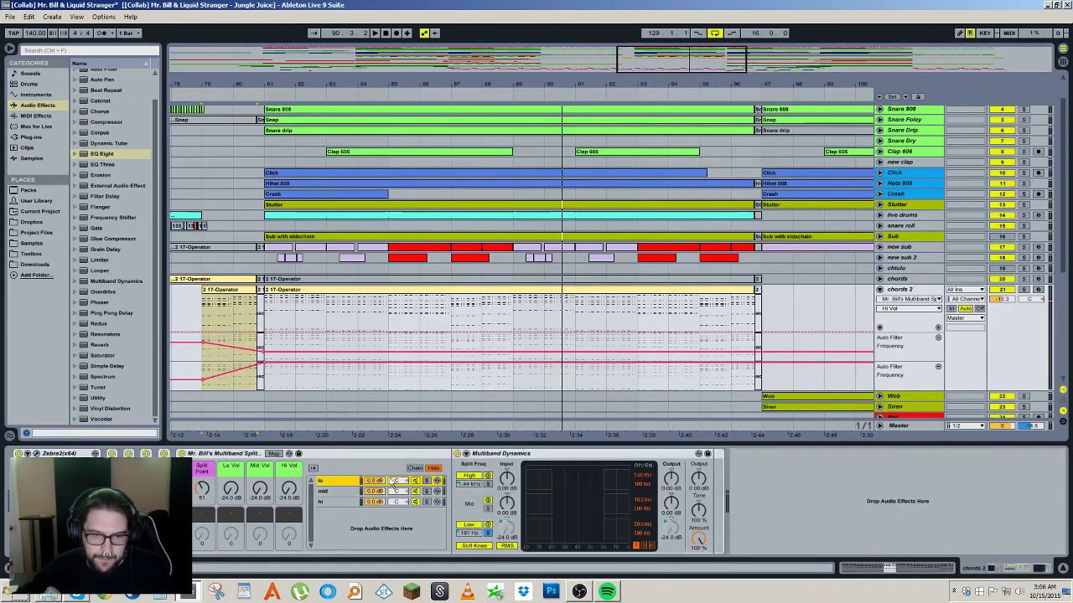
pyautogui.doubleClick(498, 454)
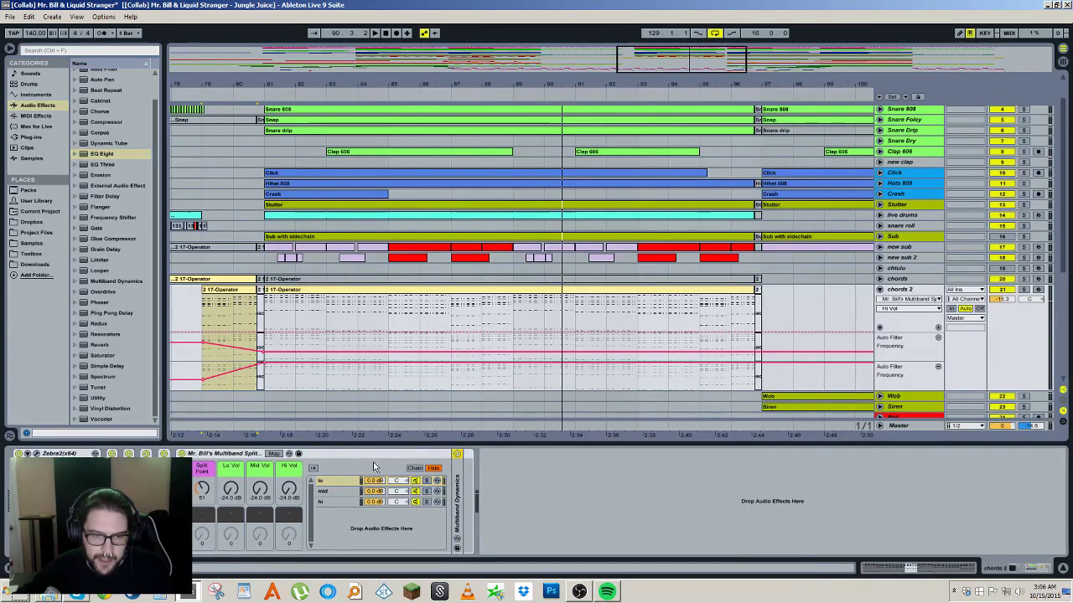
pyautogui.click(336, 491)
pyautogui.click(337, 481)
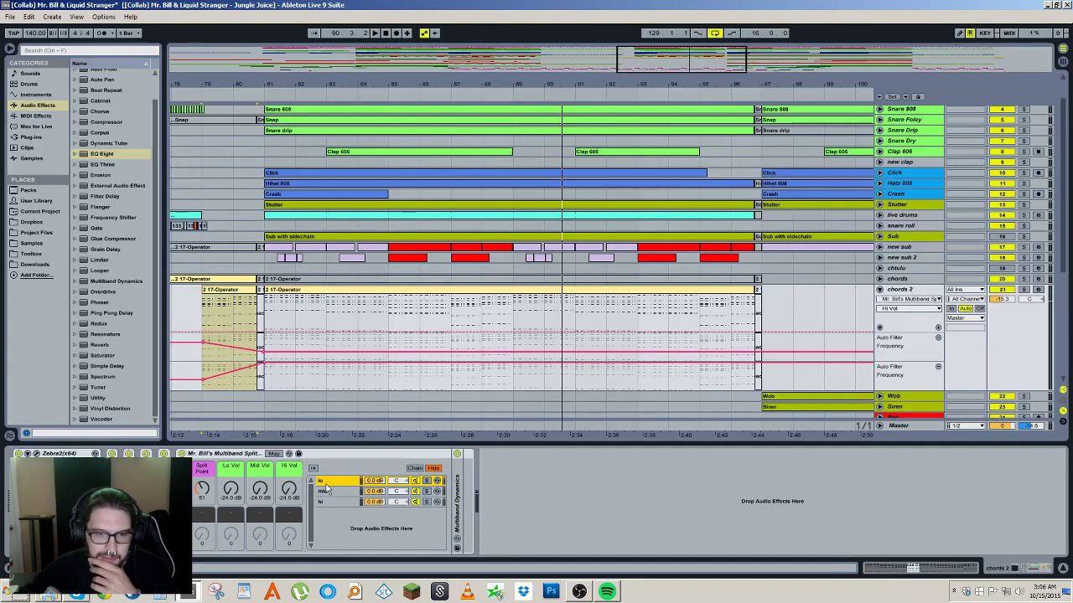
# Step: Map the Amount of the Multiband Dynamics in the lo, mid and hi chains to Macro 5
pyautogui.doubleClick(456, 500)
pyautogui.rightClick(697, 535)
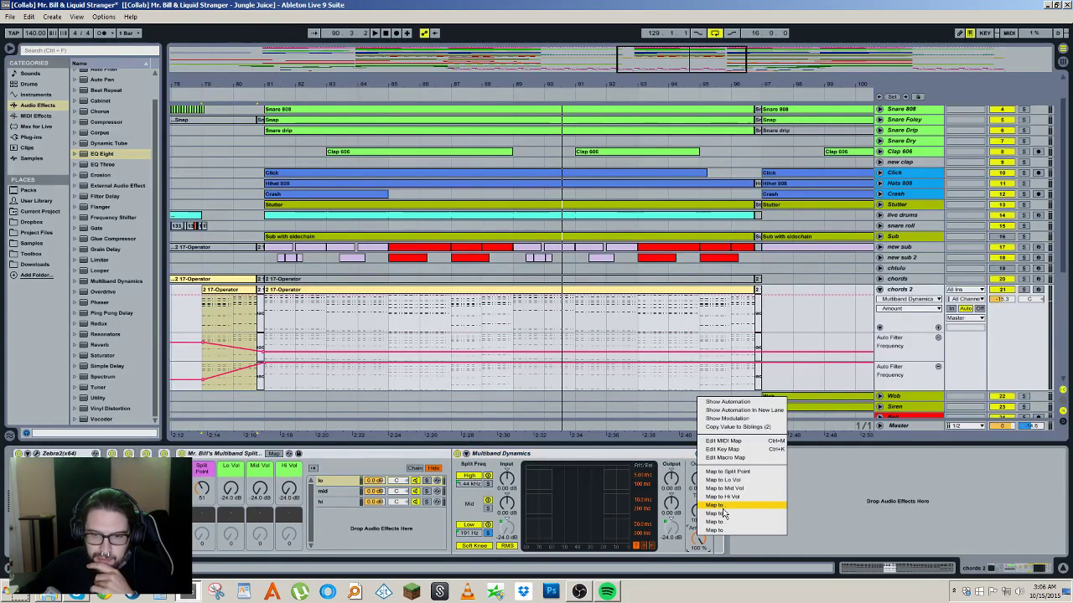
pyautogui.click(721, 506)
pyautogui.click(341, 492)
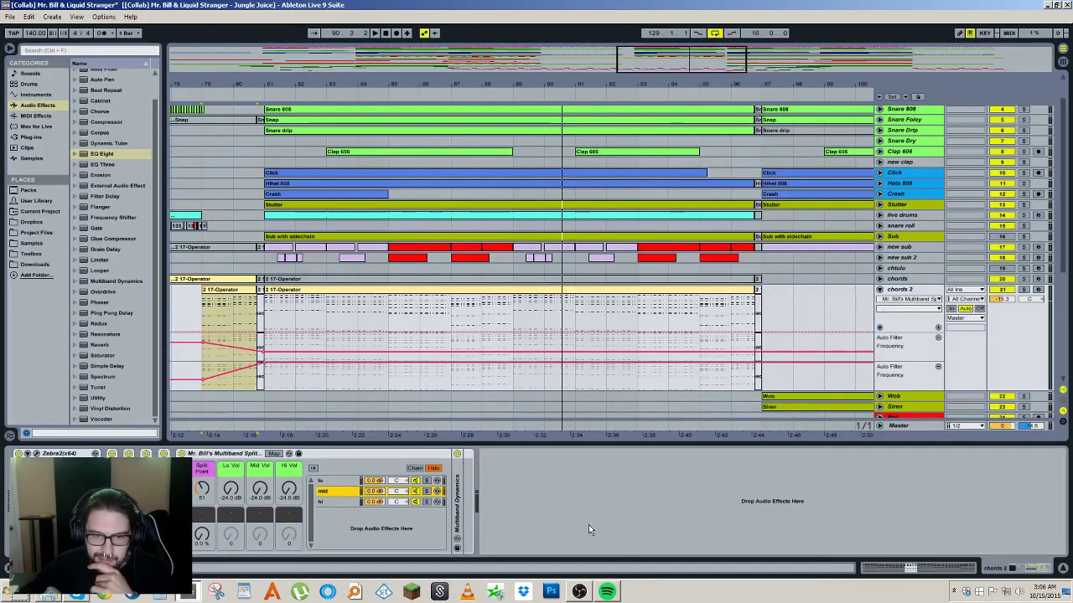
pyautogui.doubleClick(457, 513)
pyautogui.rightClick(698, 536)
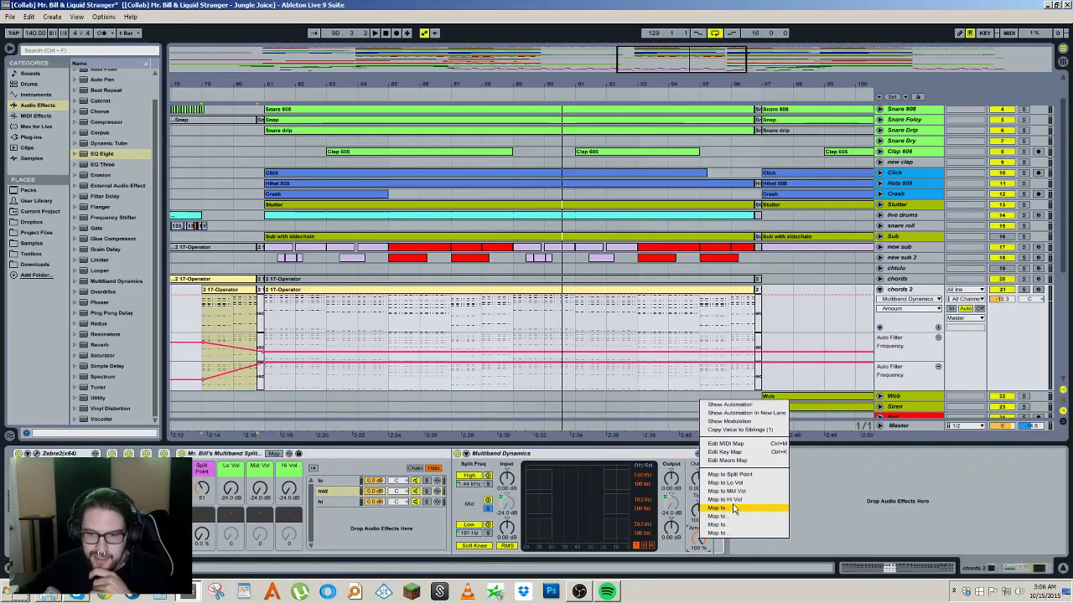
pyautogui.click(734, 508)
pyautogui.click(335, 502)
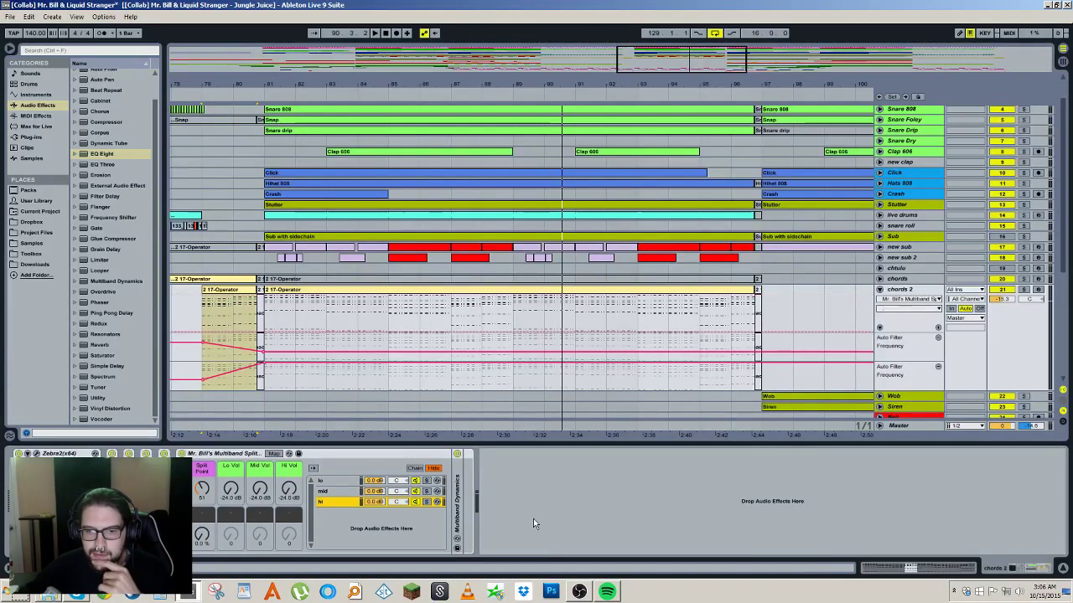
pyautogui.doubleClick(456, 519)
pyautogui.rightClick(699, 535)
pyautogui.click(731, 509)
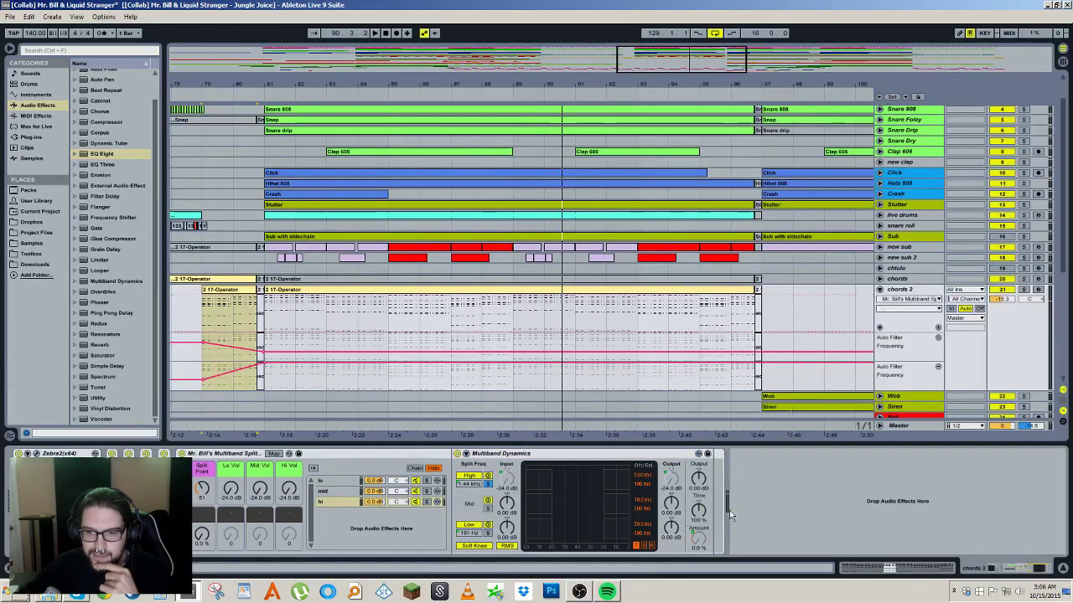
# Step: Fold the Multiband Dynamics devices in the lo and mid chains and check the one in the hi chain
pyautogui.doubleClick(500, 458)
pyautogui.click(353, 490)
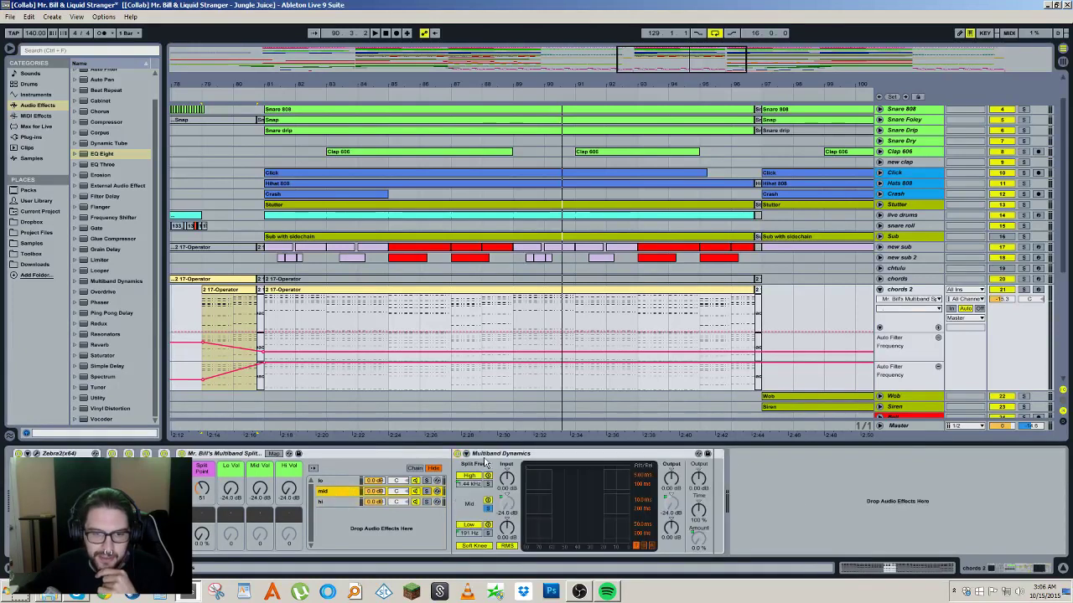
pyautogui.doubleClick(501, 455)
pyautogui.click(335, 482)
pyautogui.click(354, 491)
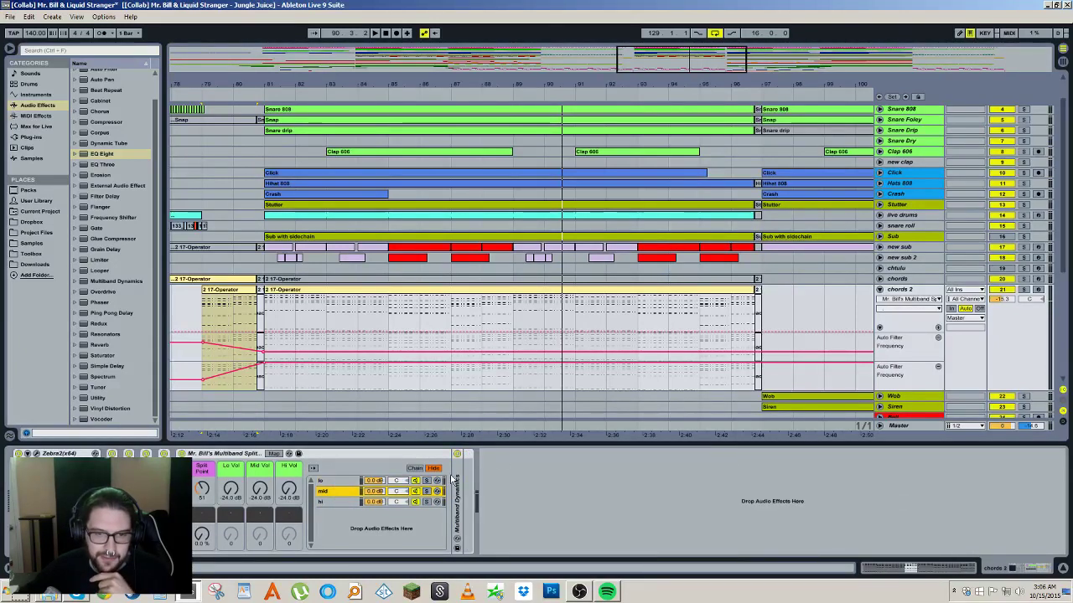
pyautogui.click(352, 501)
pyautogui.doubleClick(469, 454)
pyautogui.doubleClick(454, 468)
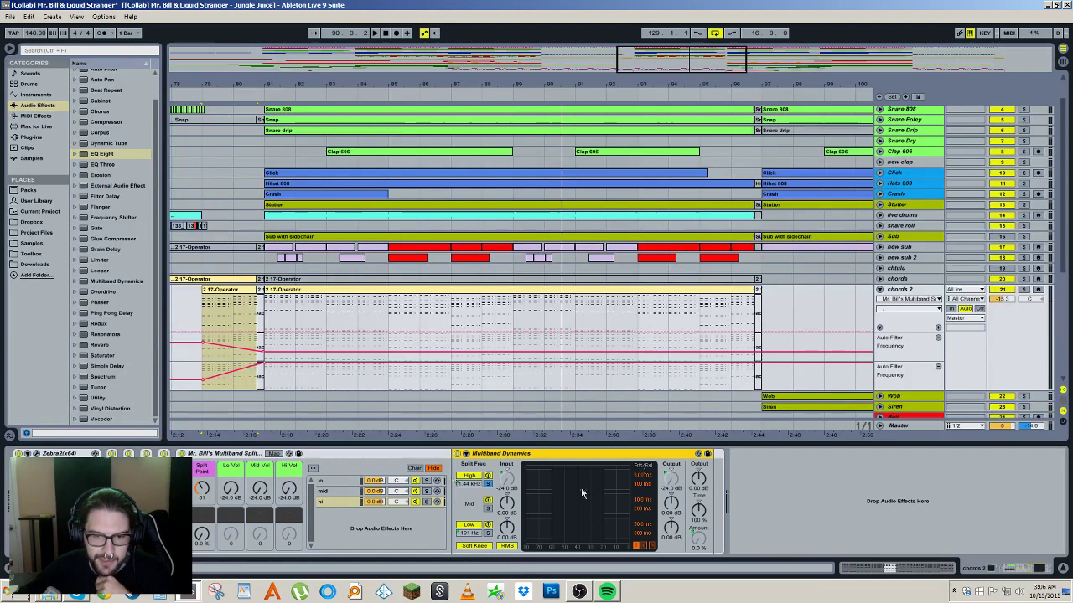
# Step: Hide the rack's chains and devices and rename Macro 5 as "Split Amount"
pyautogui.click(352, 455)
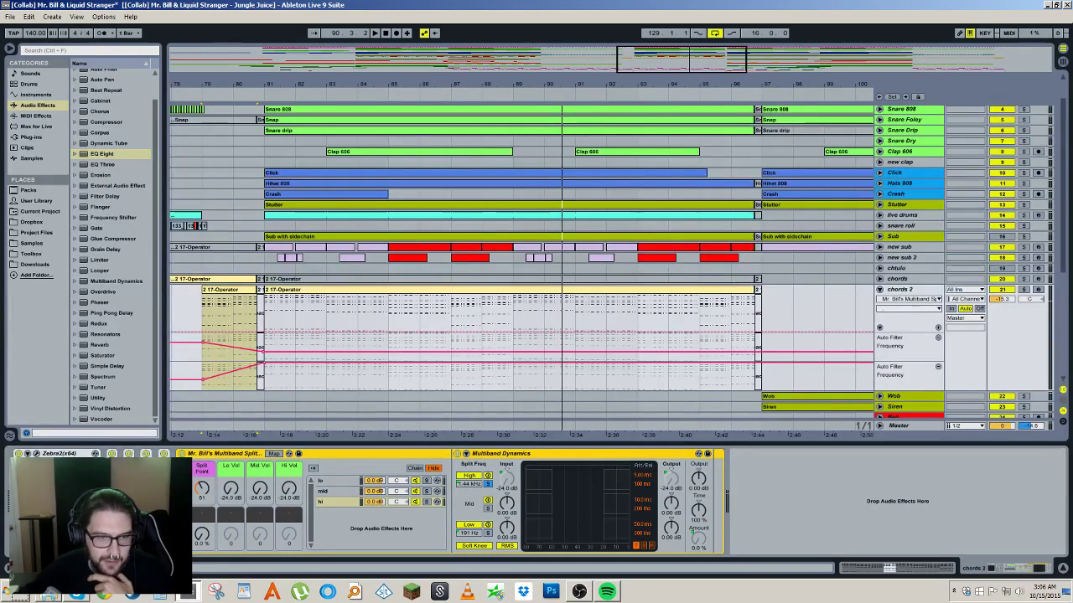
pyautogui.click(182, 492)
pyautogui.click(182, 481)
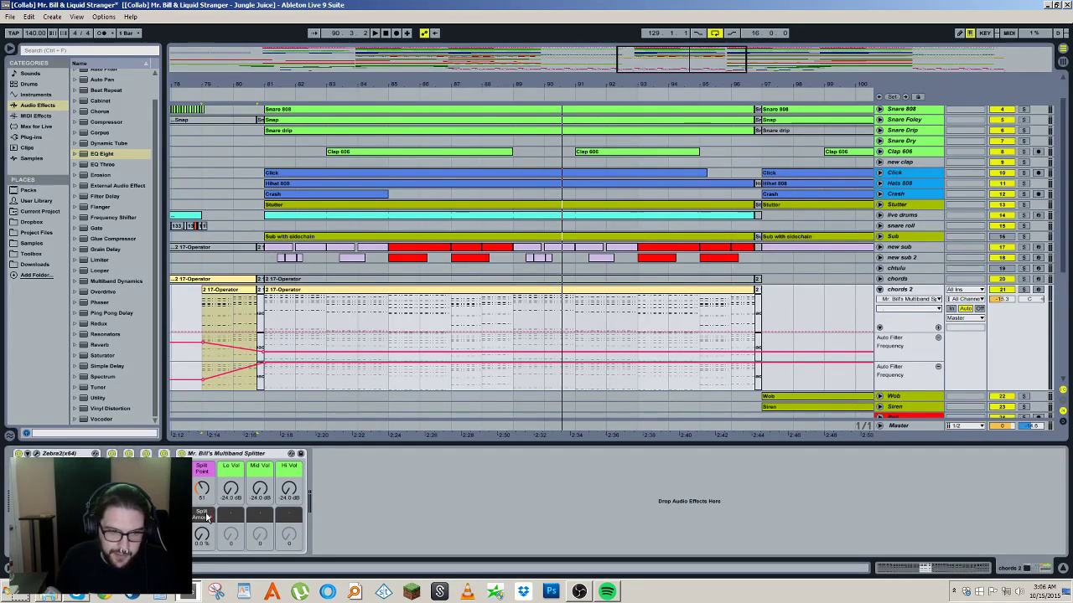
# Step: Color the Split Amount macro orange and save the Multiband Splitter rack as a preset in the User Library
pyautogui.rightClick(207, 517)
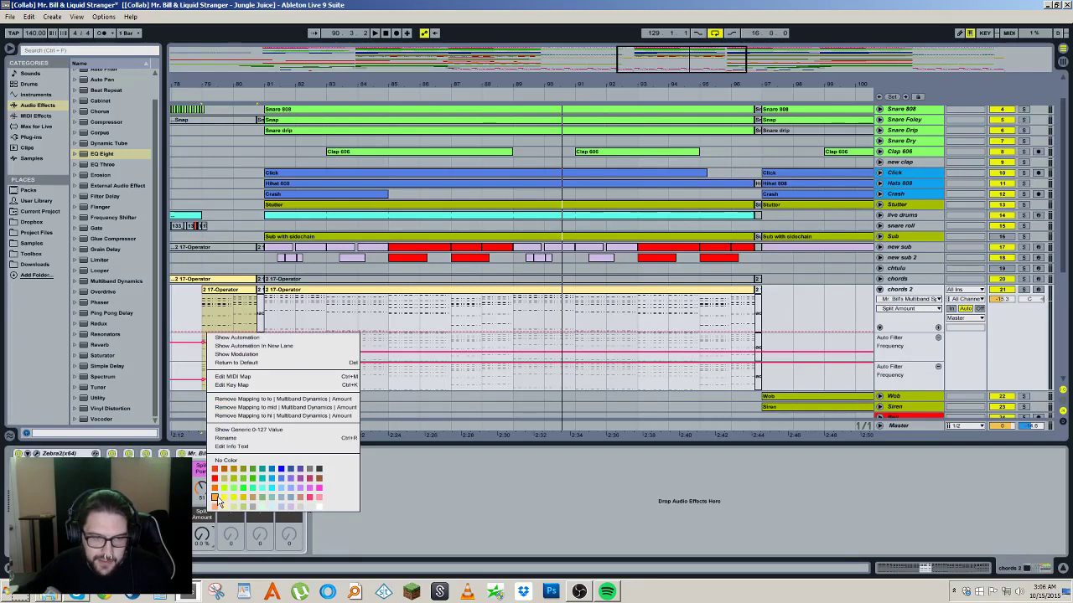
pyautogui.click(216, 499)
pyautogui.click(301, 454)
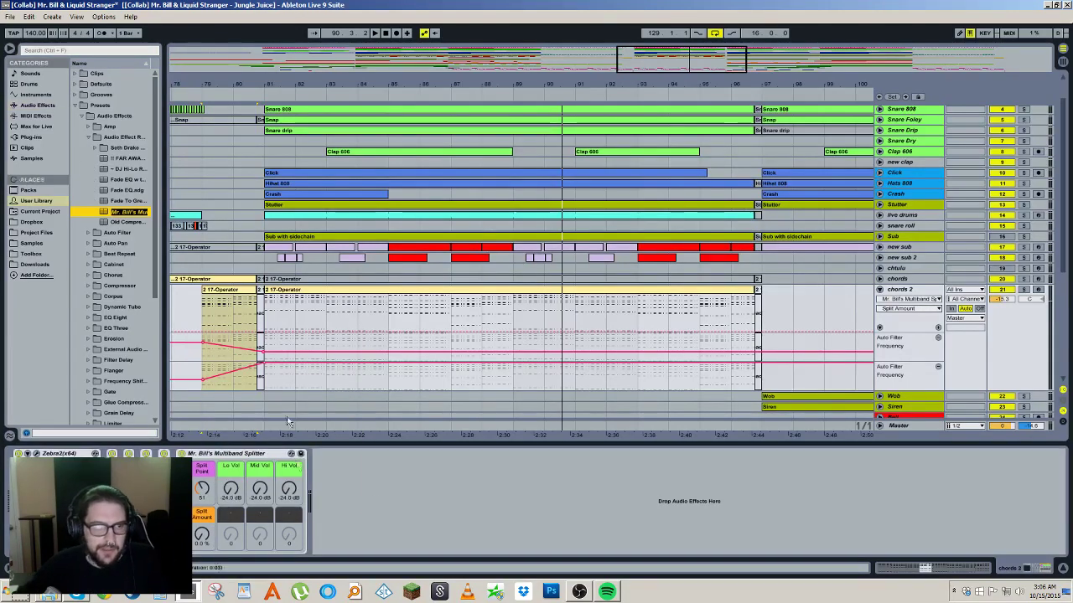
# Step: Confirm the preset's name, then widen the browser and list the Audio Effect Rack presets under Audio Effects
pyautogui.press('Return')
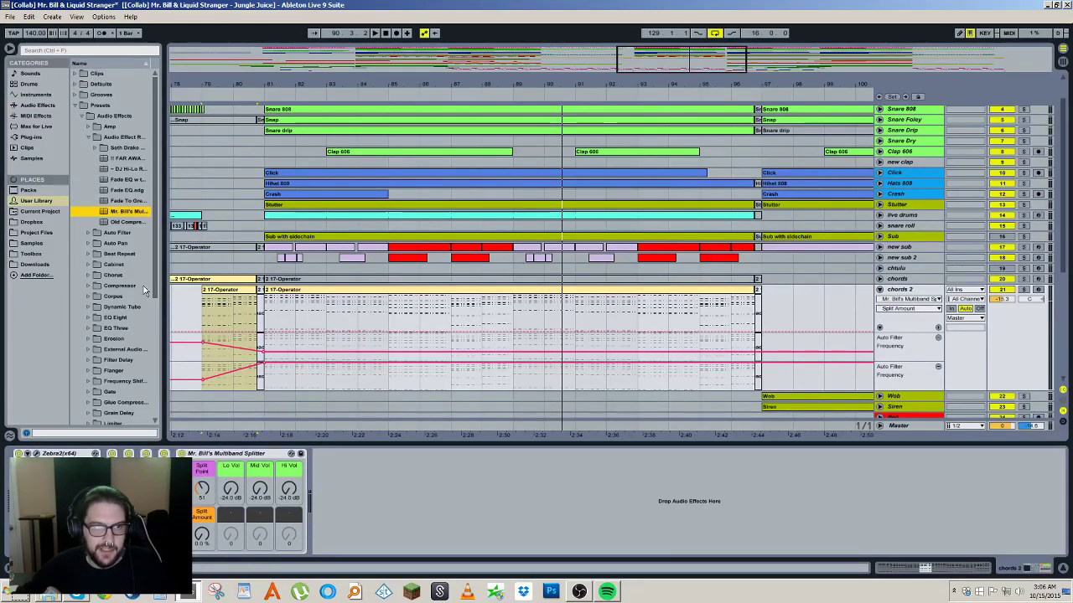
pyautogui.moveTo(164, 309); pyautogui.dragTo(242, 315)
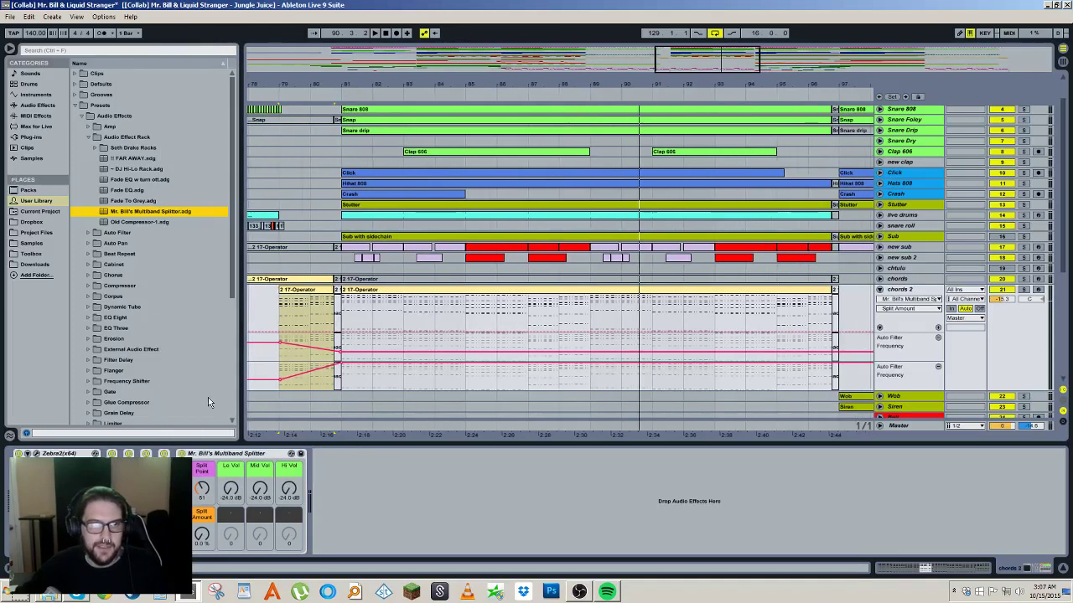
pyautogui.click(41, 108)
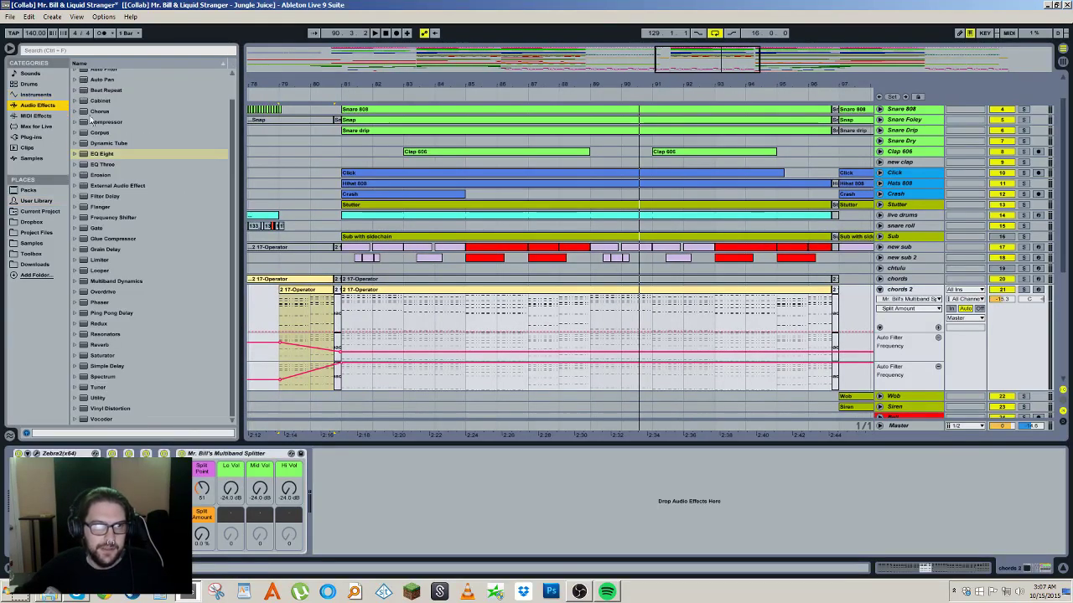
pyautogui.scroll(2, 92, 119)
pyautogui.click(74, 85)
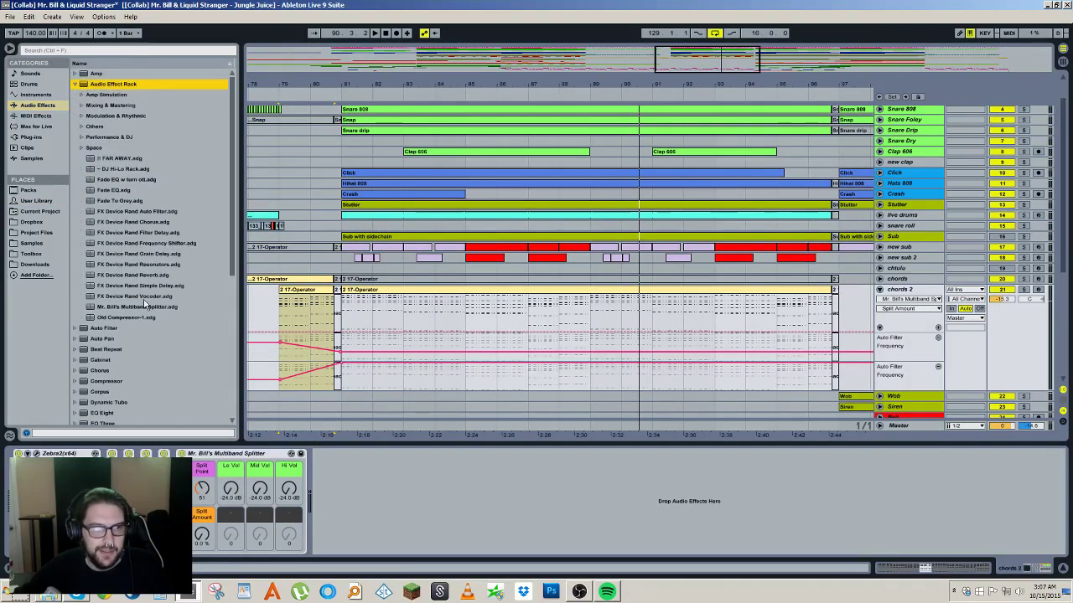
# Step: Reload the splitter from its saved preset and set Lo, Mid and Hi Vol to 0 dB and Split Amount to 100 %
pyautogui.click(250, 457)
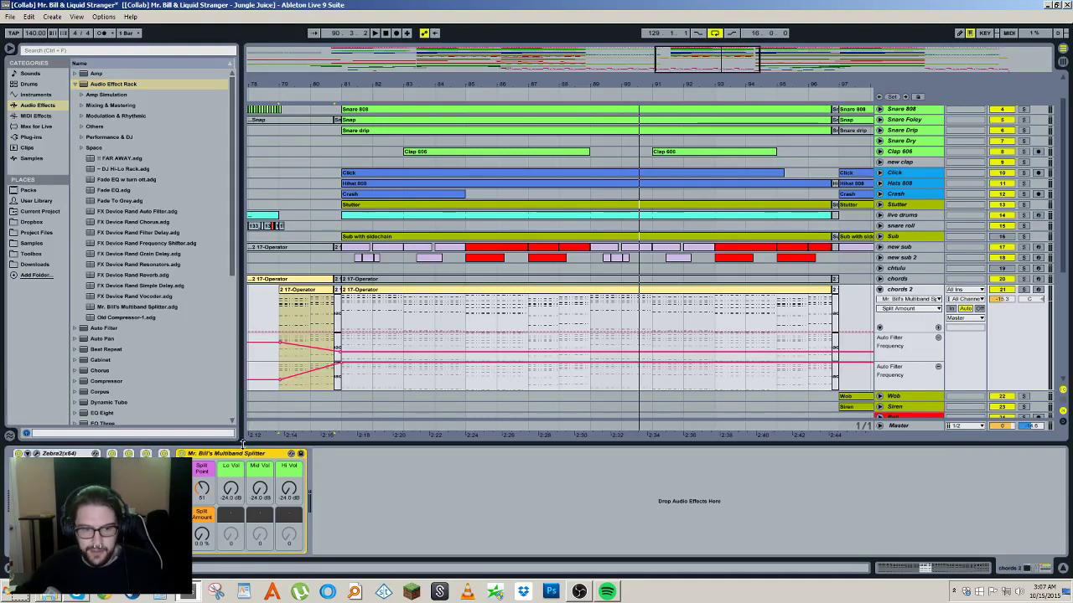
pyautogui.press('Delete')
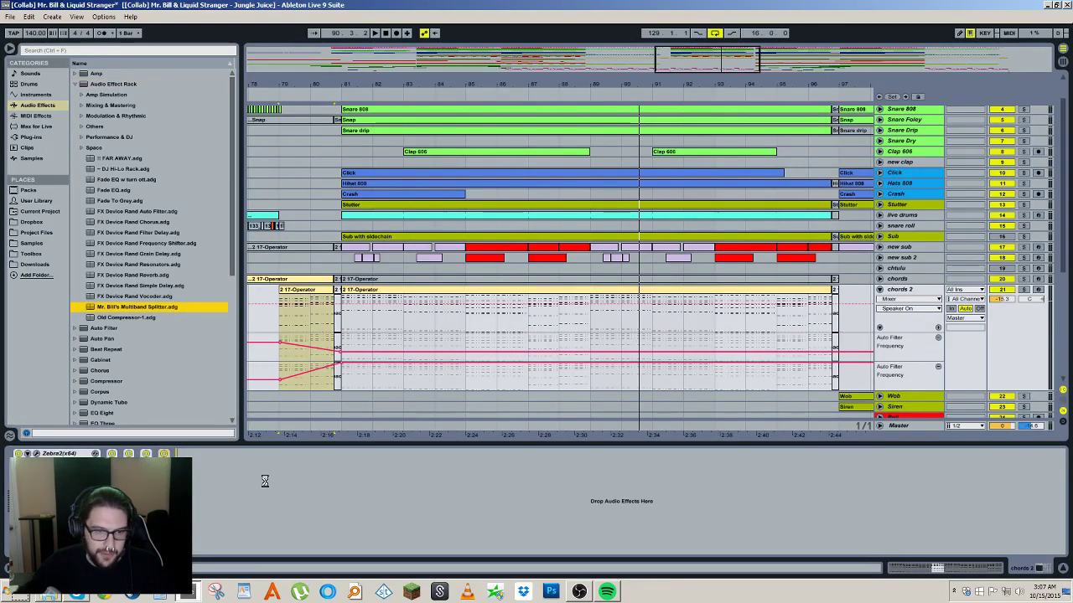
pyautogui.click(232, 489)
pyautogui.write('0 dB')
pyautogui.press('Return')
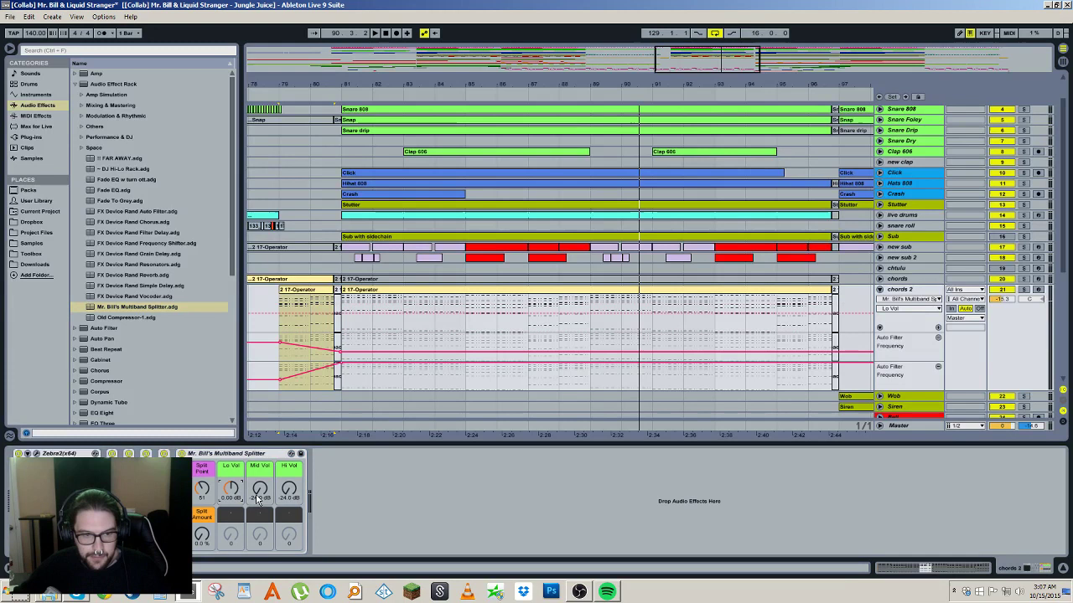
pyautogui.click(204, 535)
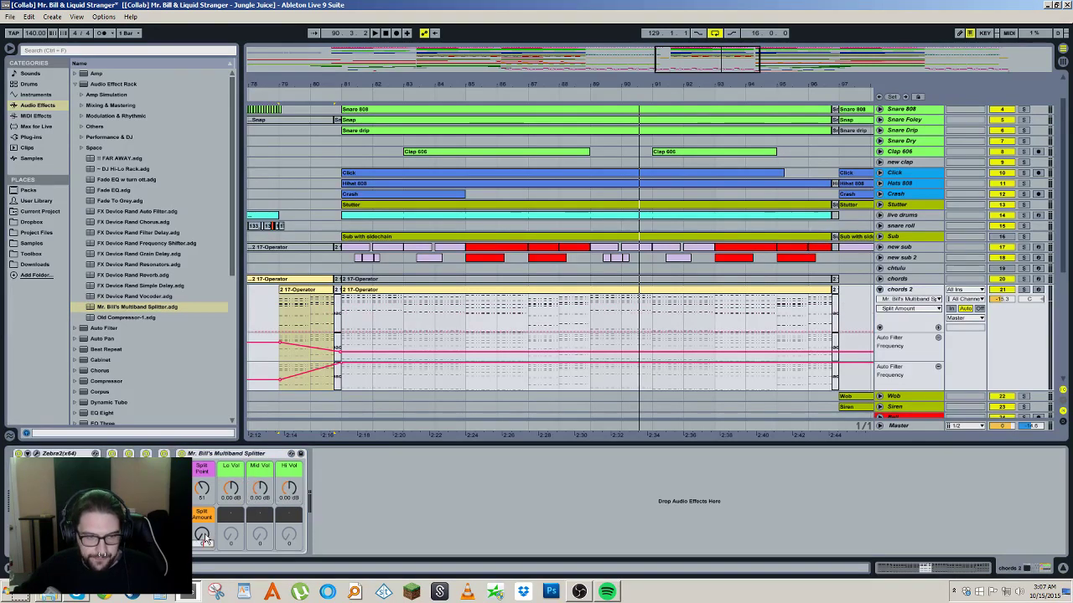
pyautogui.moveTo(204, 541); pyautogui.dragTo(205, 511)
# Step: Save the rack with its new macro defaults over the existing Mr. Bill's Multiband Splitter preset
pyautogui.click(300, 455)
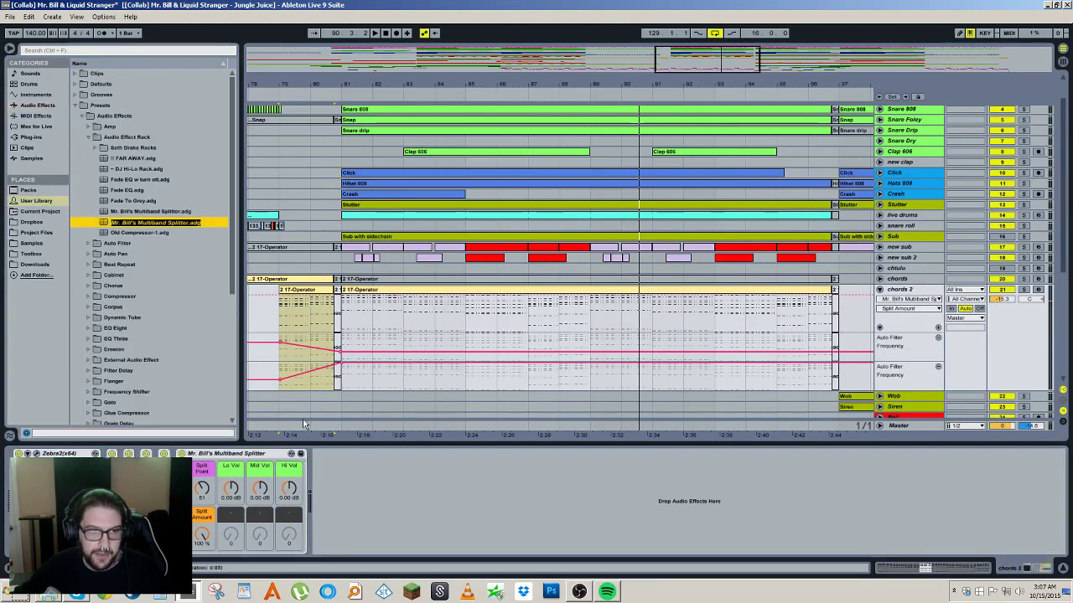
pyautogui.press('Return')
pyautogui.click(516, 322)
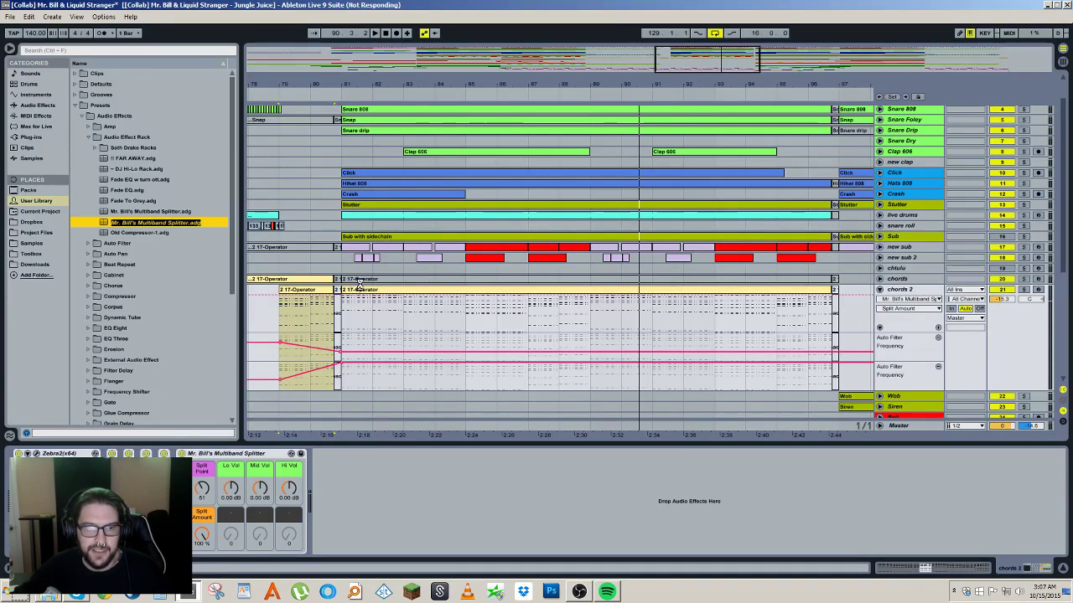
# Step: Replace the rack on the chords 2 track with the updated preset and audition the track soloed
pyautogui.click(261, 457)
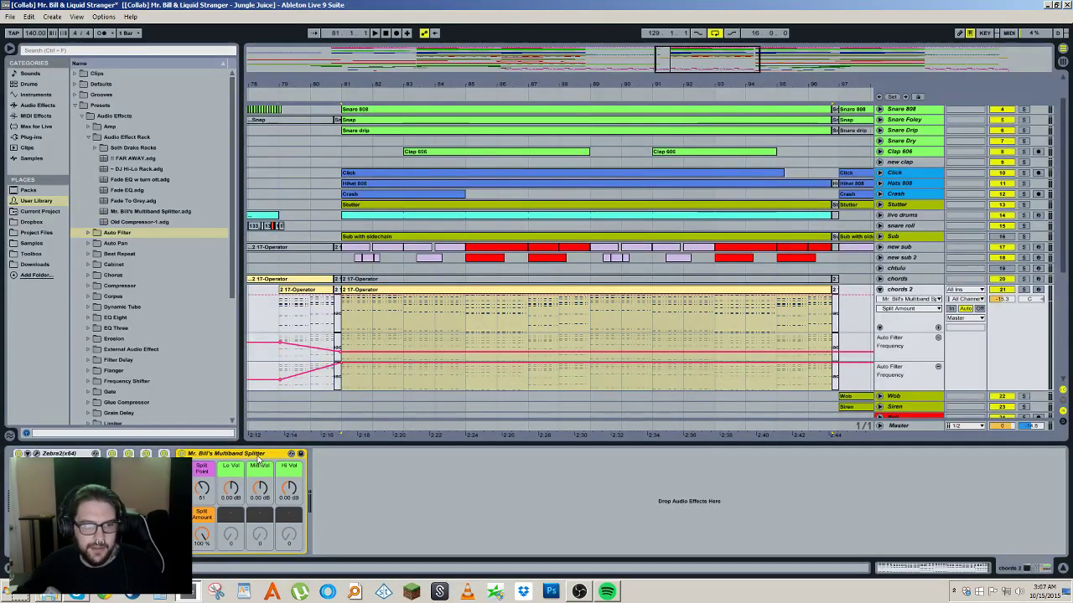
pyautogui.press('Delete')
pyautogui.moveTo(147, 212); pyautogui.dragTo(284, 501)
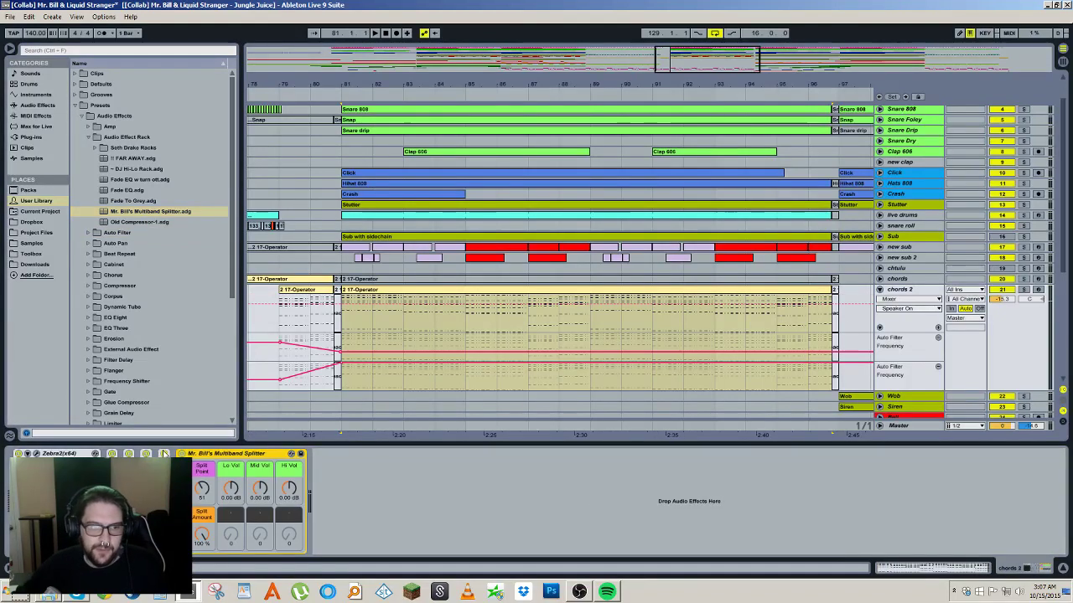
pyautogui.press('space')
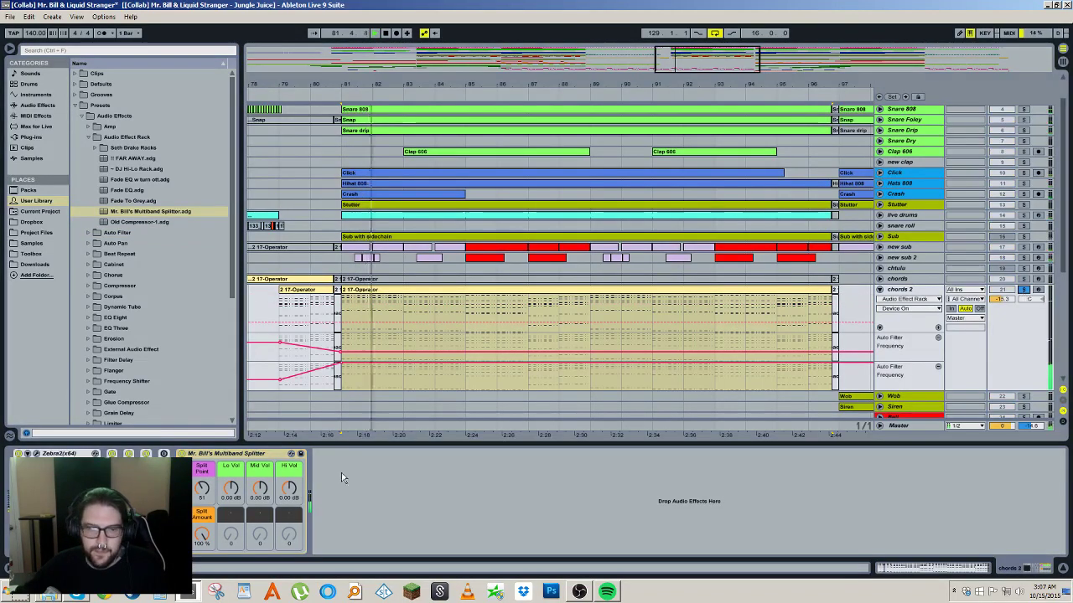
pyautogui.press('space')
# Step: Show the rack's chain list, check the lo and mid chains' devices, and leave the devices hidden
pyautogui.click(182, 480)
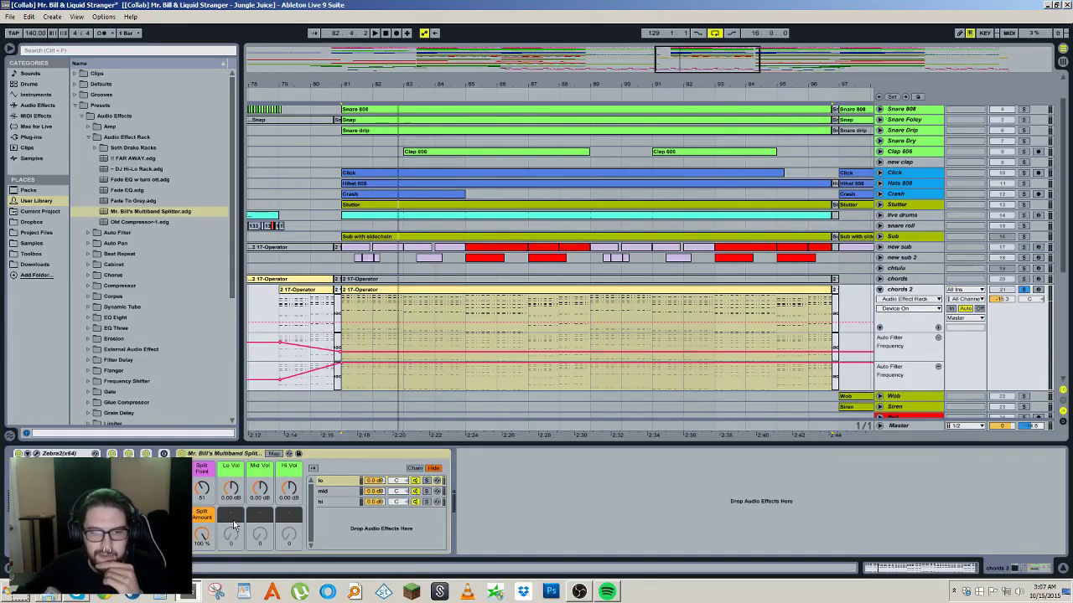
pyautogui.click(426, 482)
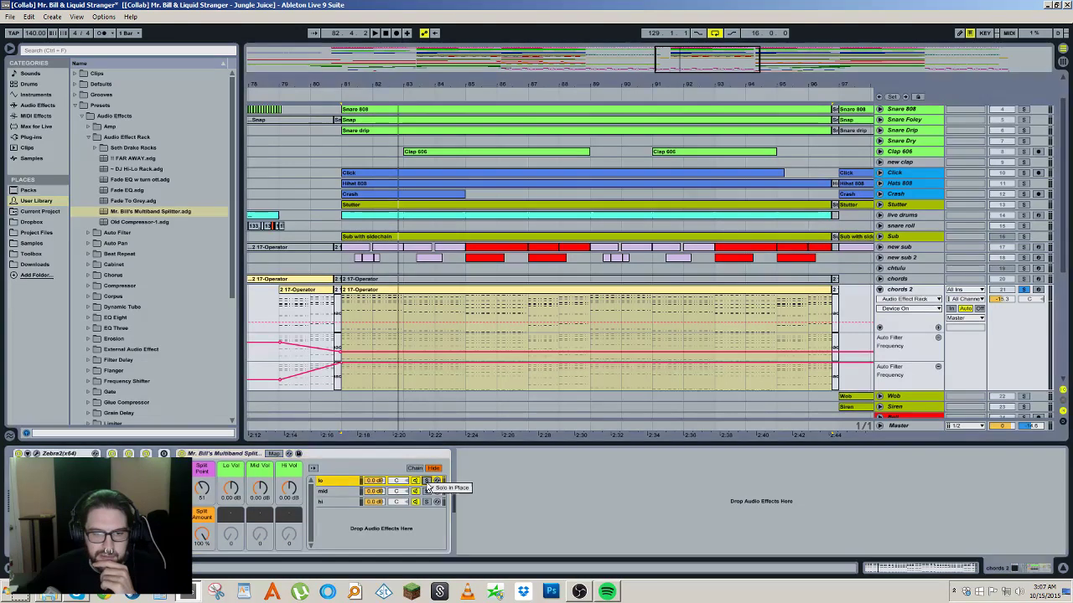
pyautogui.click(335, 484)
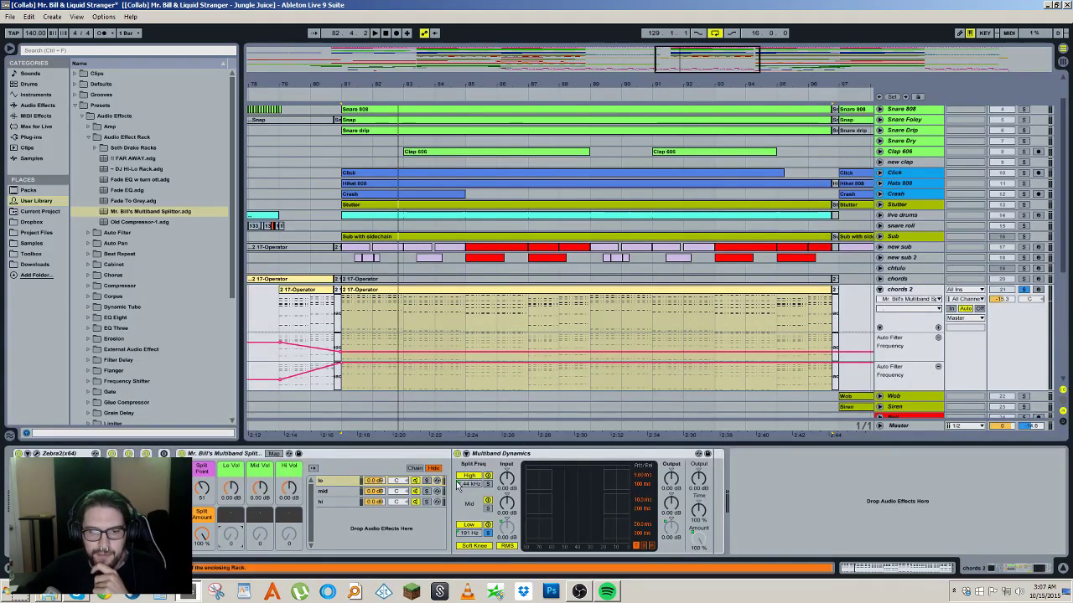
pyautogui.click(425, 491)
pyautogui.click(425, 502)
pyautogui.click(425, 491)
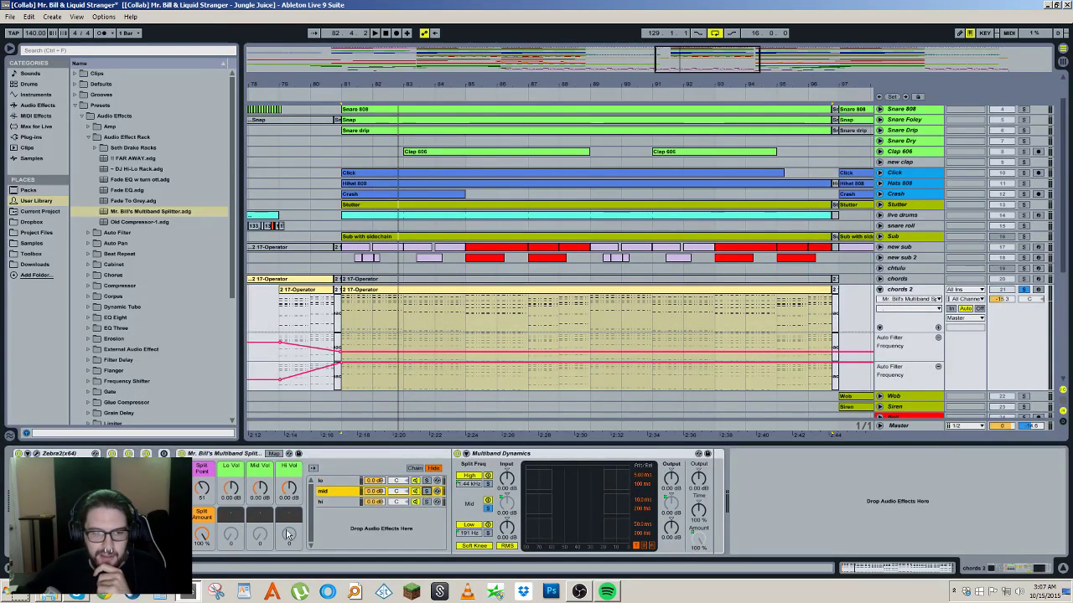
pyautogui.click(426, 492)
pyautogui.click(182, 491)
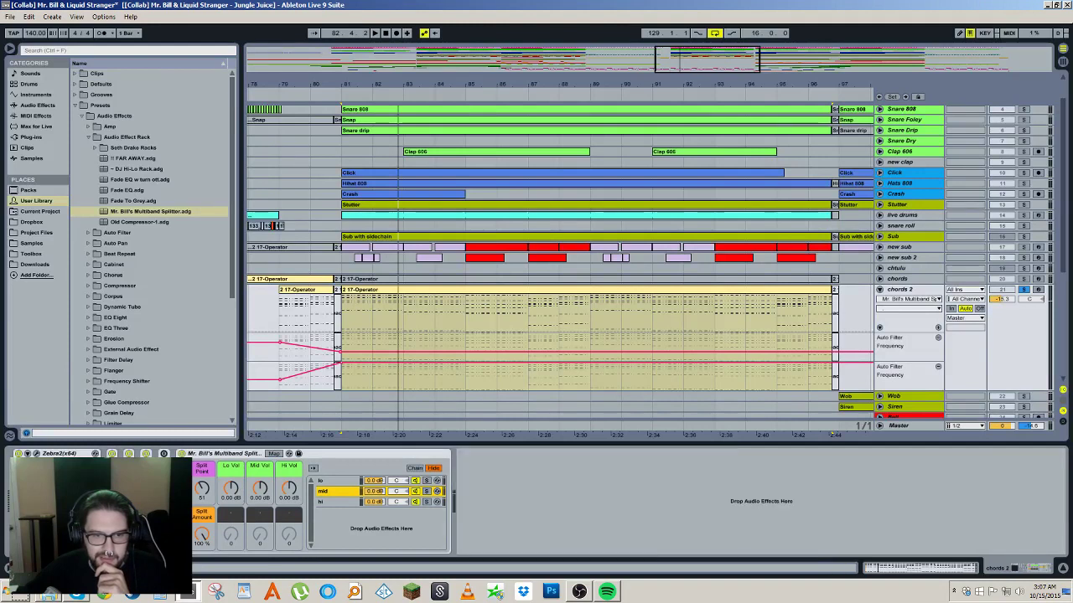
# Step: Color the lo chain light green to match the Lo Vol macro
pyautogui.rightClick(332, 482)
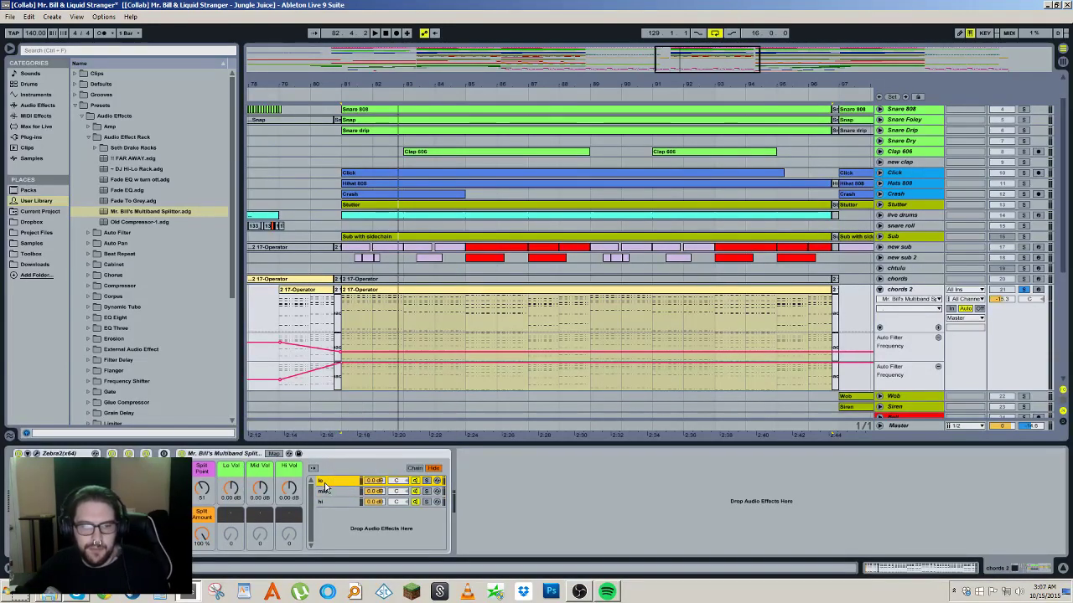
pyautogui.click(329, 491)
pyautogui.rightClick(226, 472)
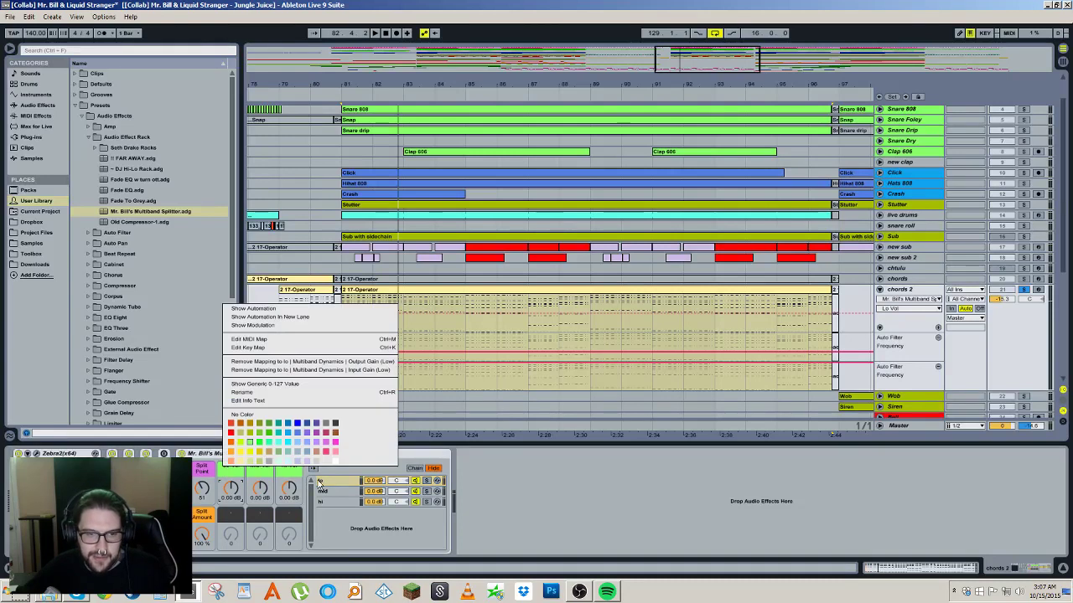
pyautogui.rightClick(320, 482)
pyautogui.click(351, 454)
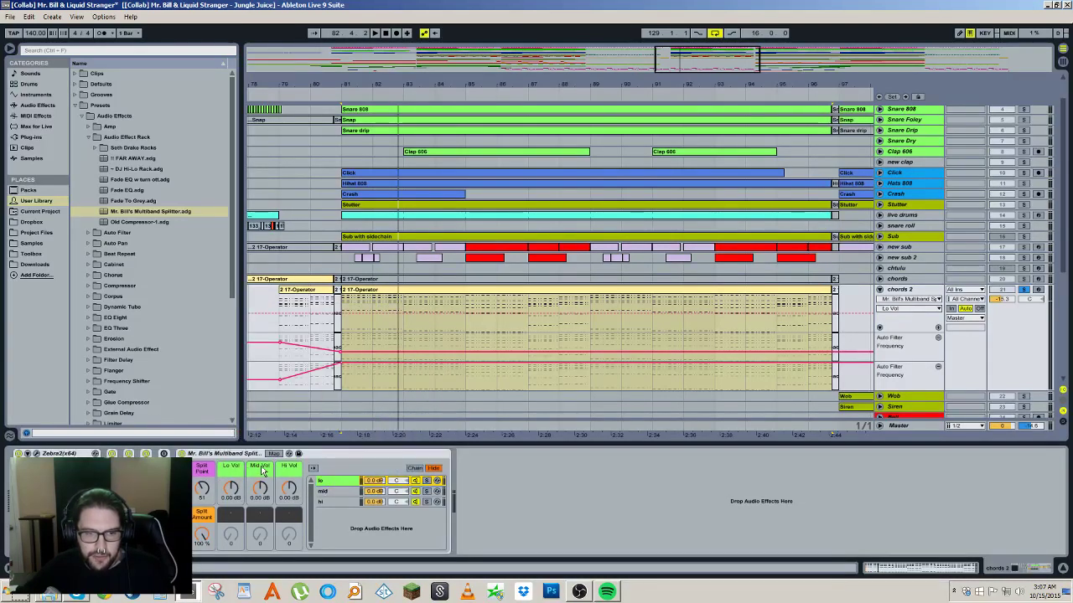
# Step: Color the Mid Vol macro and the mid chain the same bright green
pyautogui.rightClick(262, 472)
pyautogui.click(299, 442)
pyautogui.rightClick(322, 491)
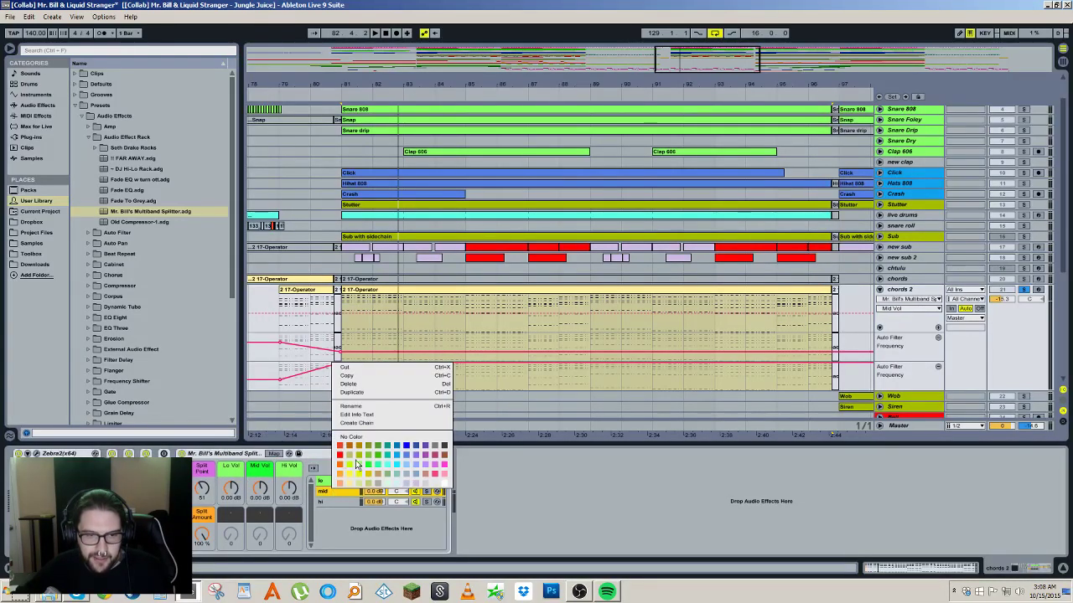
pyautogui.click(360, 467)
# Step: Color the Hi Vol macro and the hi chain the same turquoise green
pyautogui.rightClick(285, 472)
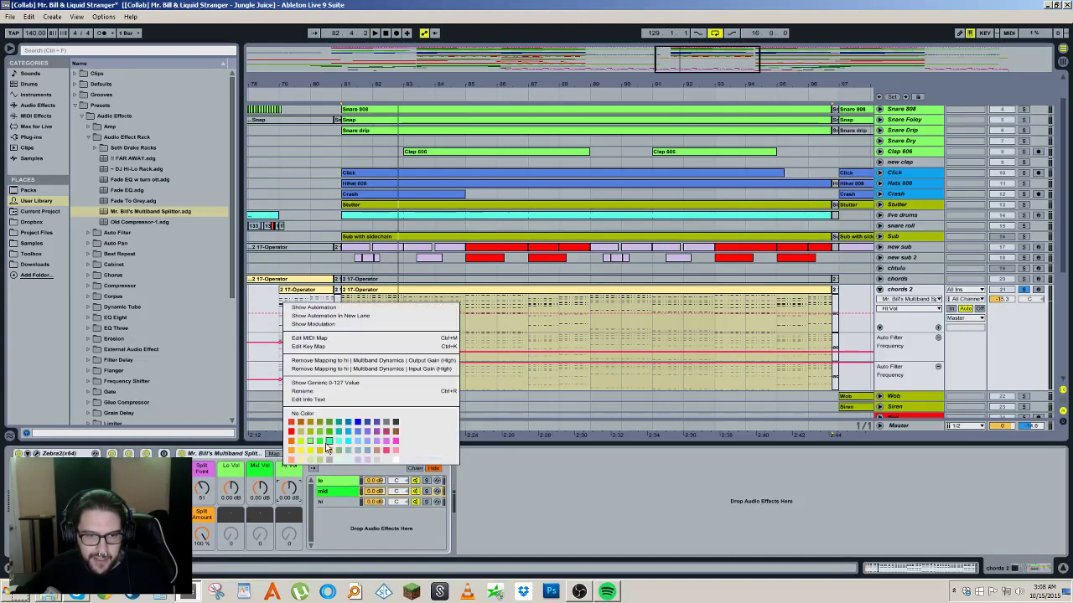
pyautogui.click(326, 450)
pyautogui.rightClick(338, 500)
pyautogui.click(382, 478)
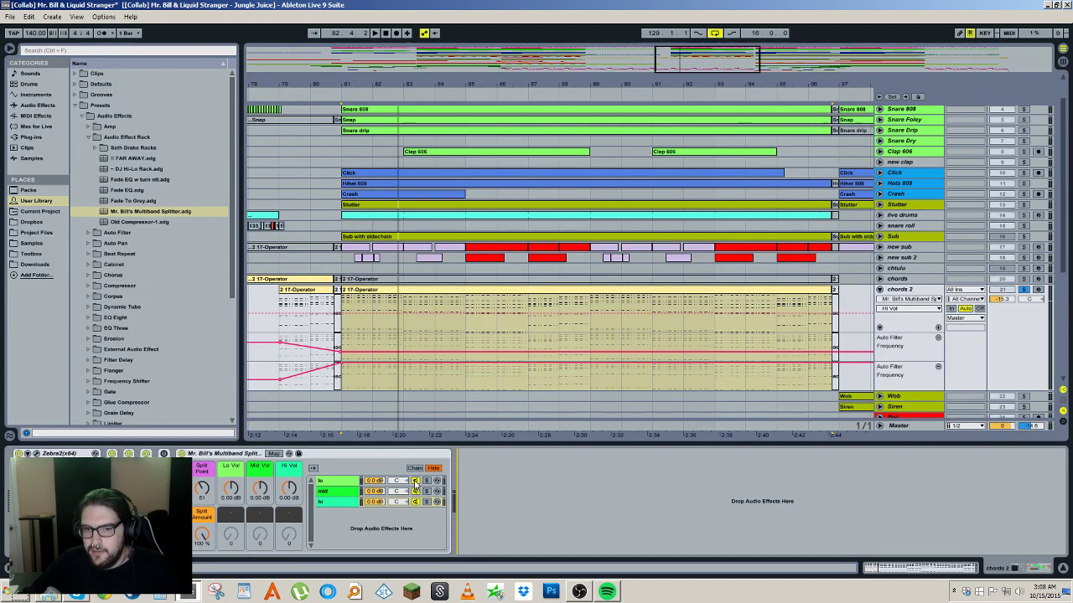
# Step: Save the color-coded rack with its visible chain list over the Mr. Bill's Multiband Splitter preset
pyautogui.click(299, 453)
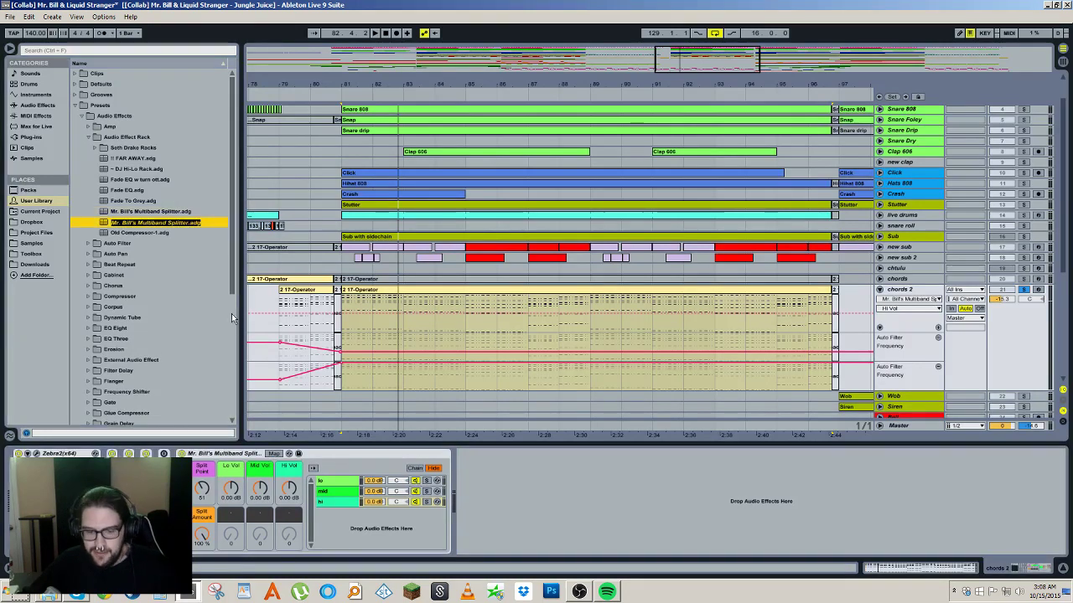
pyautogui.press('Return')
pyautogui.click(502, 322)
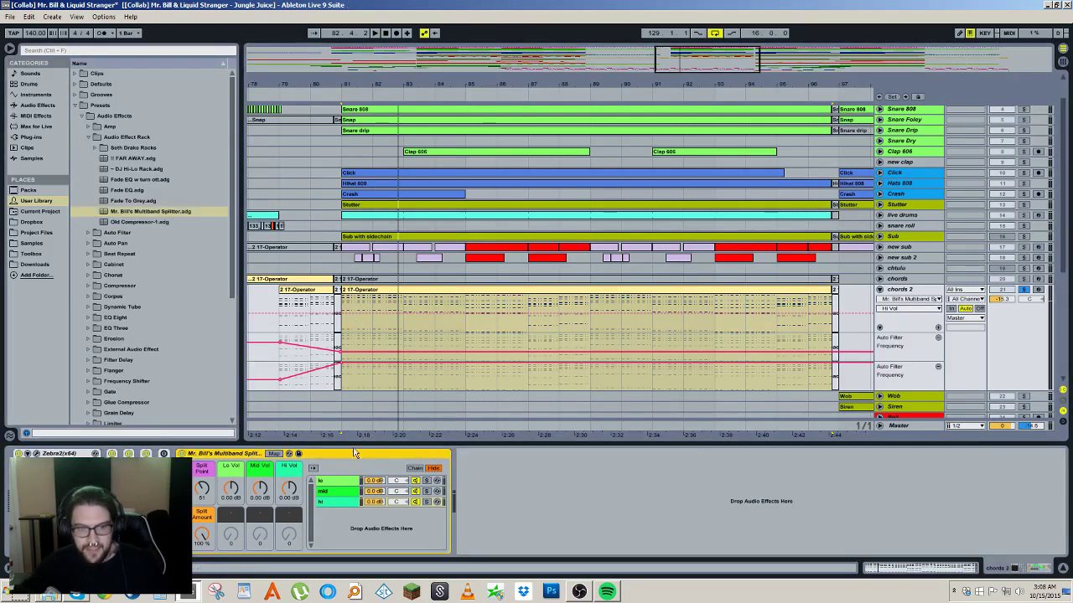
# Step: Delete the rack from the chords 2 track and load the color-coded Multiband Splitter preset in its place
pyautogui.press('Delete')
pyautogui.moveTo(173, 212); pyautogui.dragTo(313, 502)
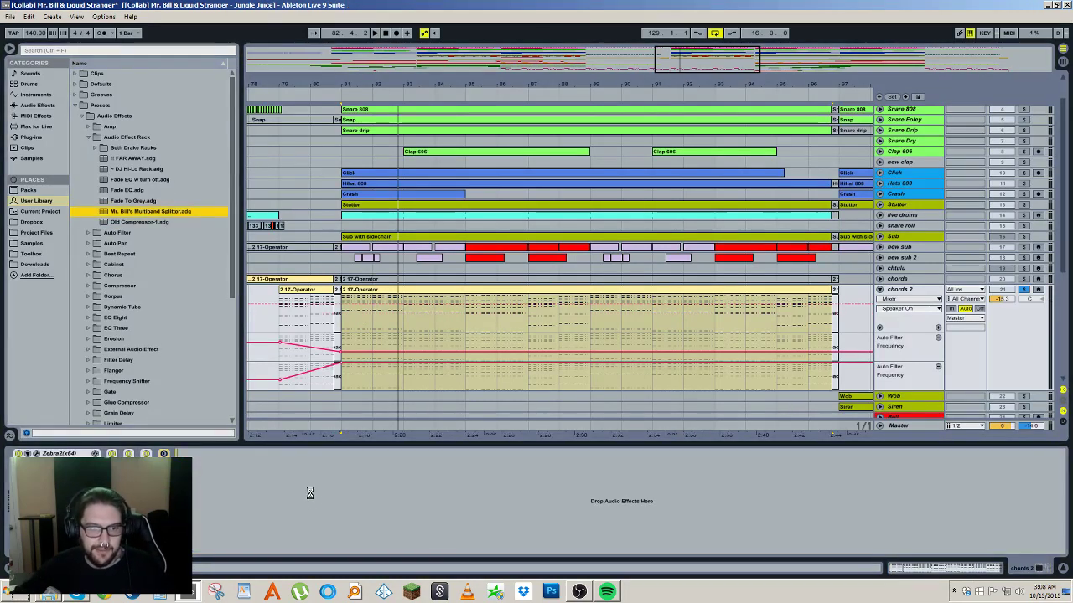
pyautogui.click(506, 500)
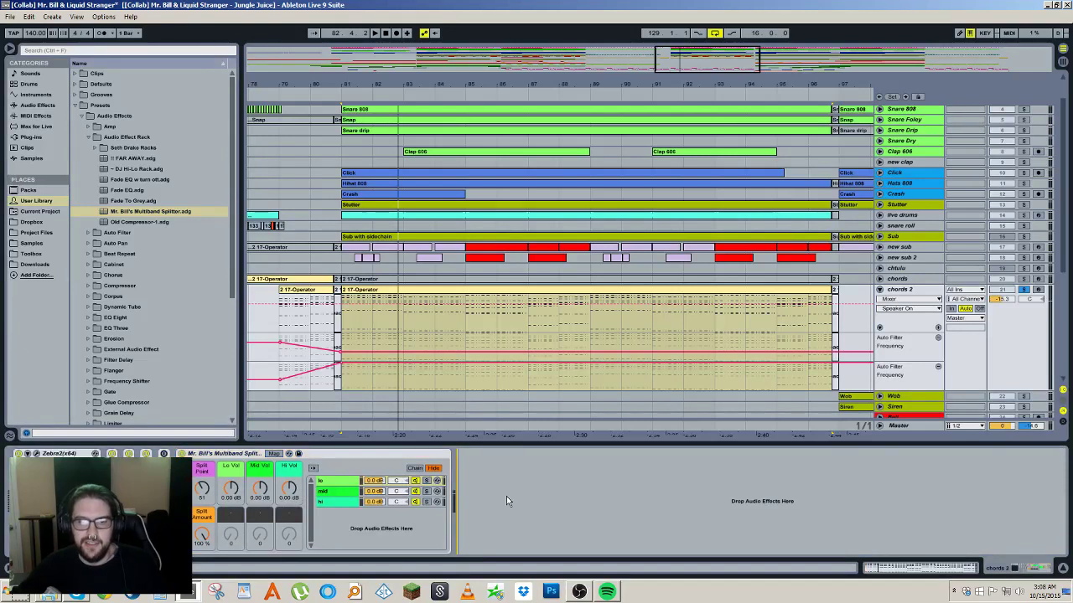
pyautogui.click(352, 462)
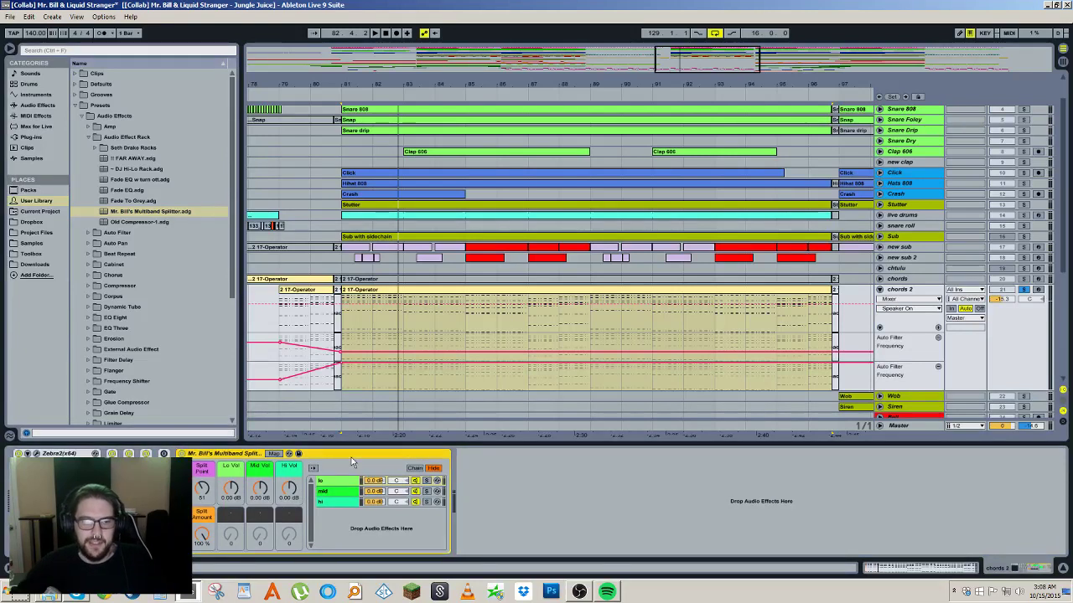
pyautogui.click(447, 298)
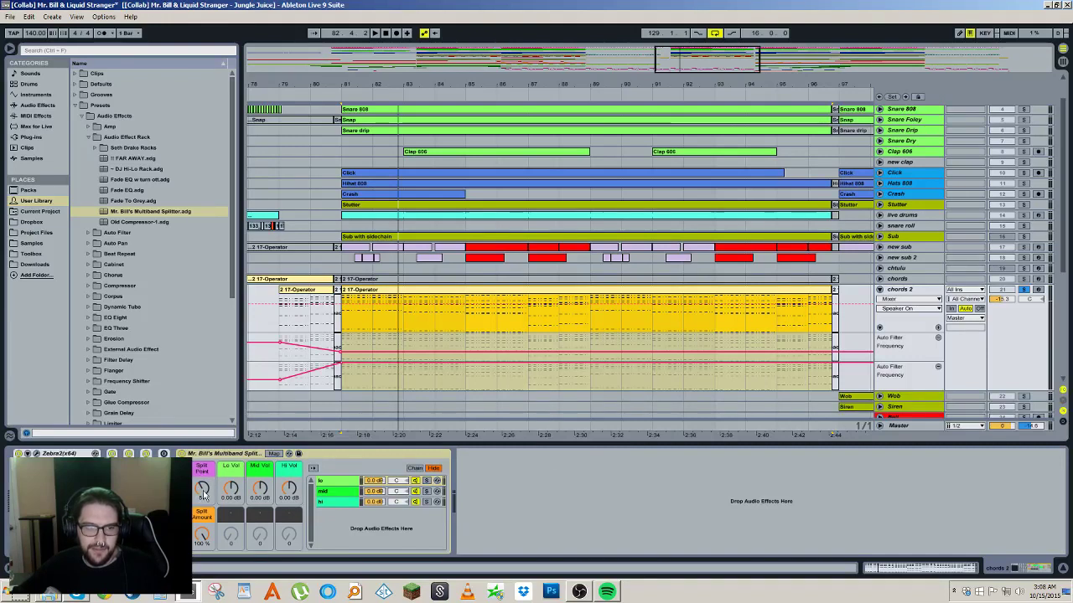
# Step: Inspect the Multiband Dynamics in the lo and mid chains, showing and hiding the rack's devices
pyautogui.click(346, 484)
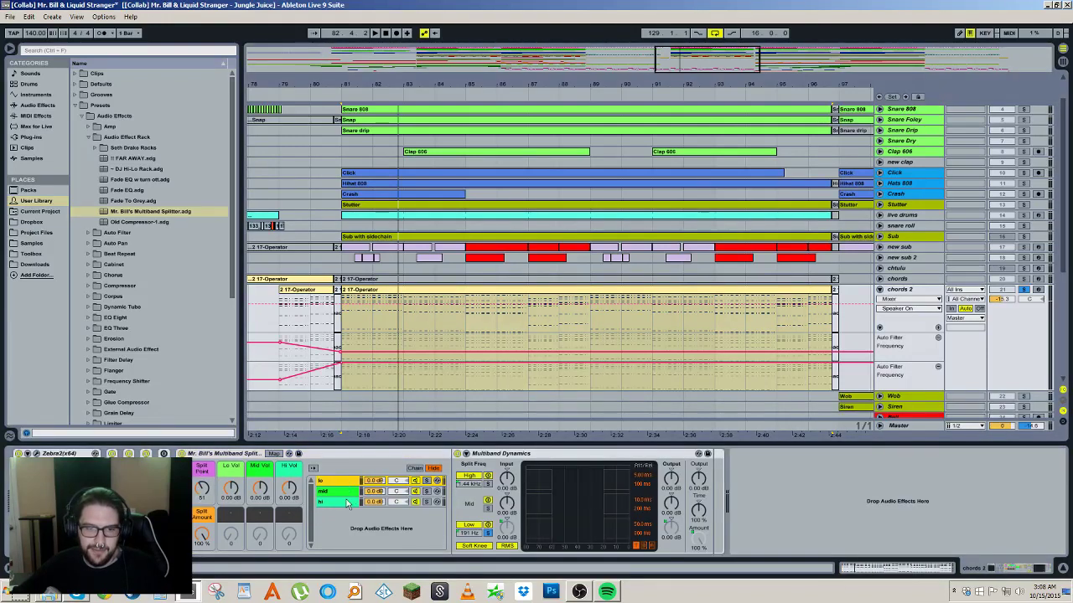
pyautogui.click(322, 491)
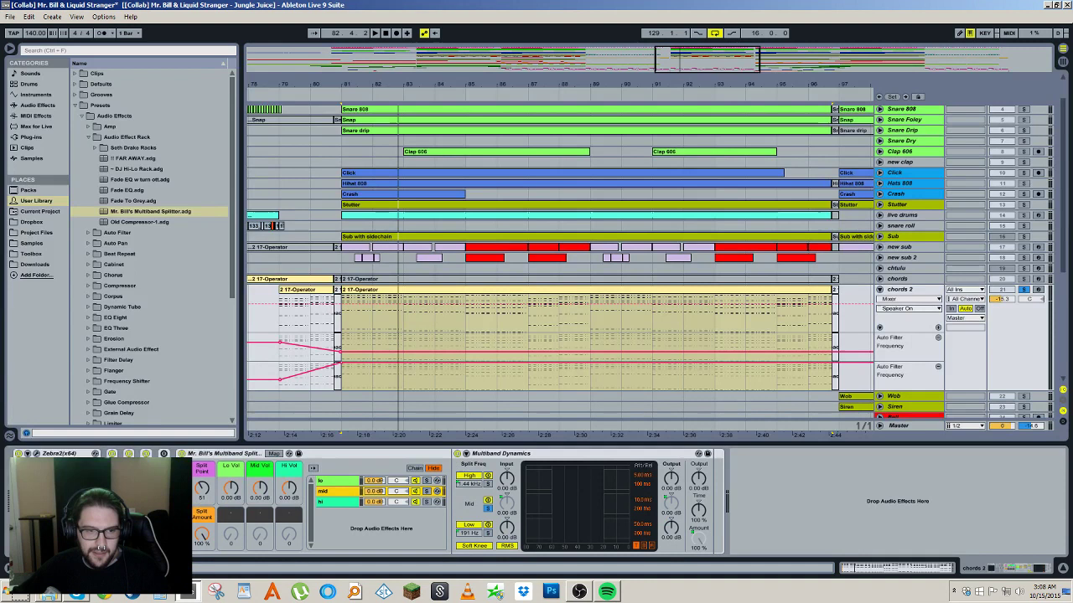
pyautogui.click(182, 489)
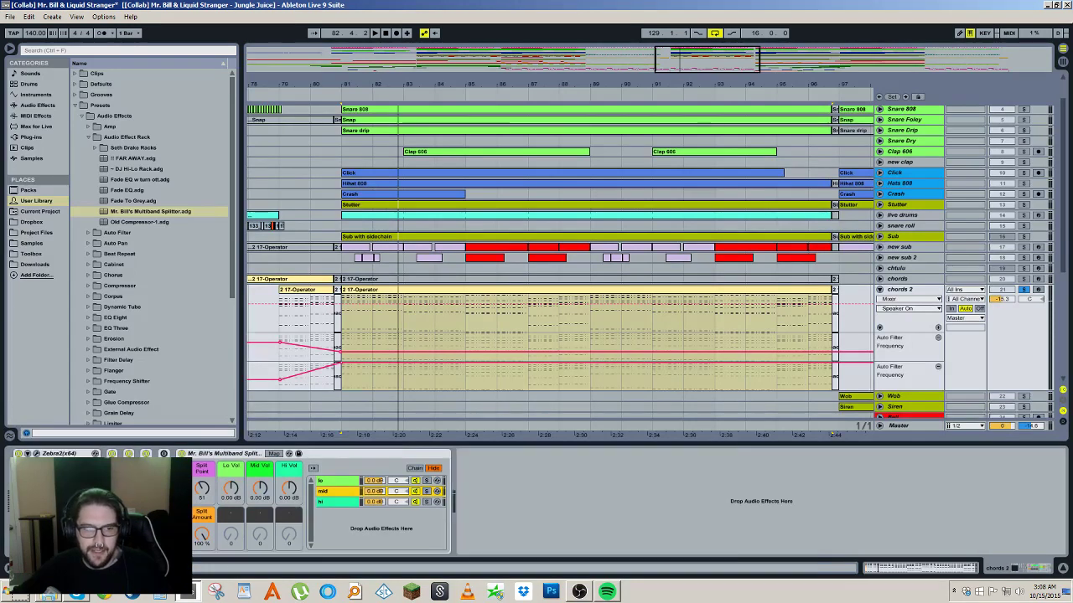
pyautogui.click(182, 480)
pyautogui.click(182, 480)
pyautogui.click(182, 481)
pyautogui.click(182, 480)
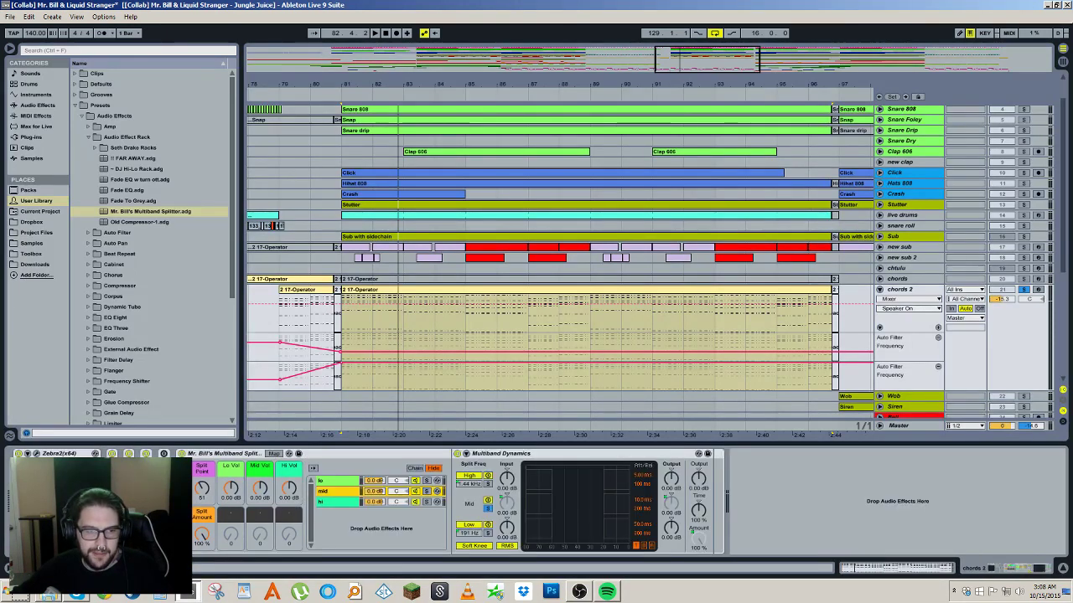
pyautogui.click(182, 480)
pyautogui.click(182, 480)
pyautogui.click(182, 489)
pyautogui.click(182, 490)
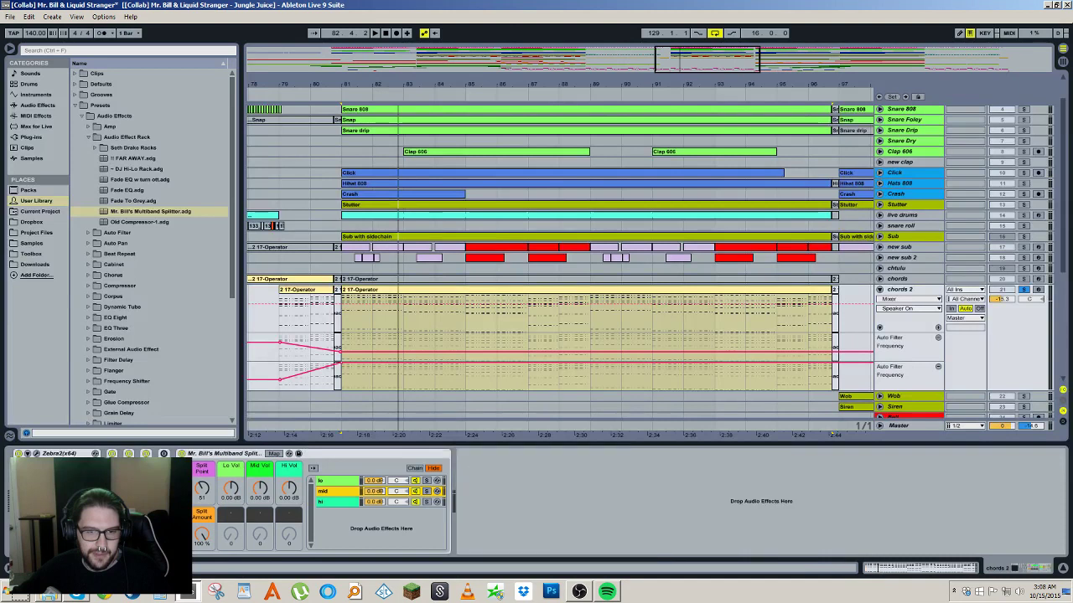
pyautogui.click(324, 491)
pyautogui.click(323, 501)
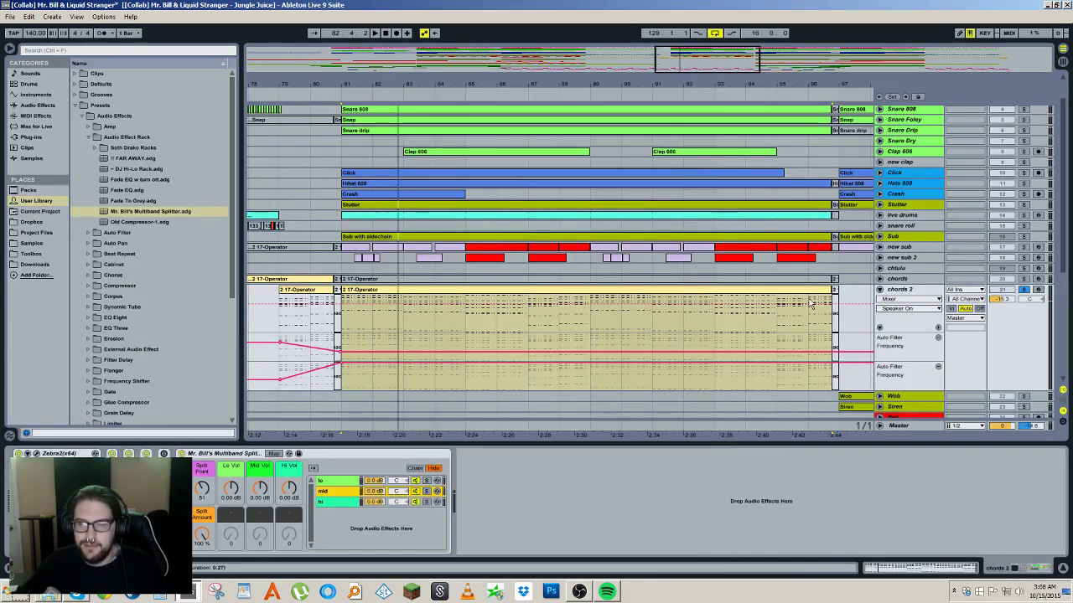